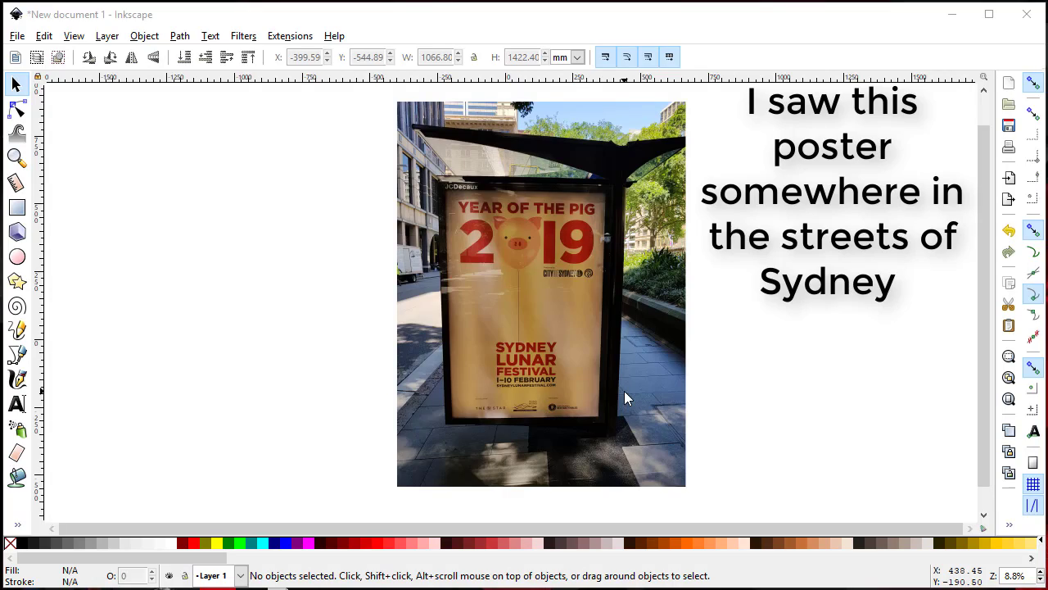
Step: In Document Properties, set display and page size units to px and hide the page border
left_click(16, 36)
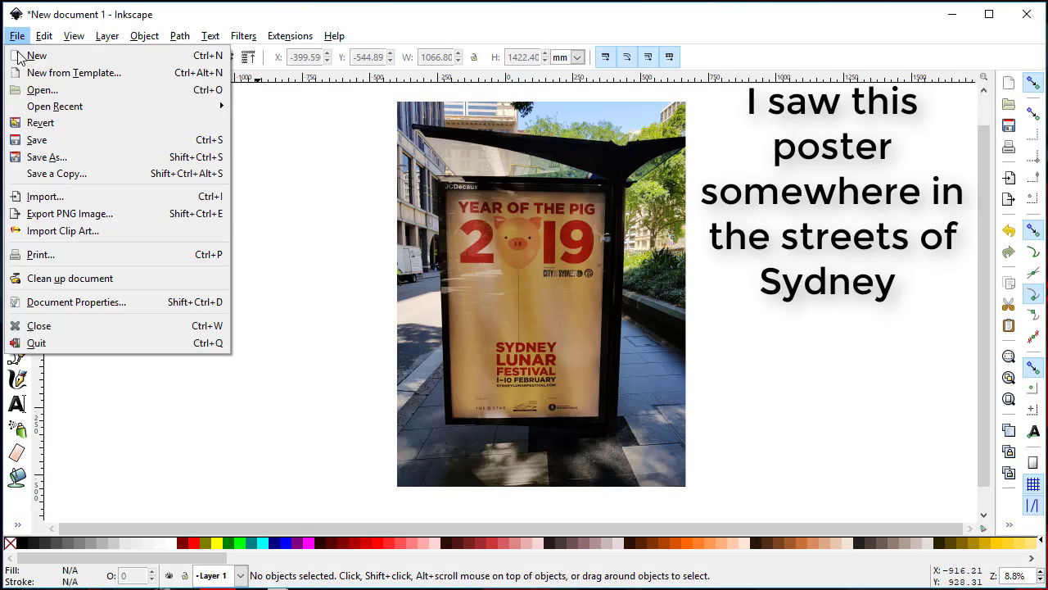
left_click(59, 303)
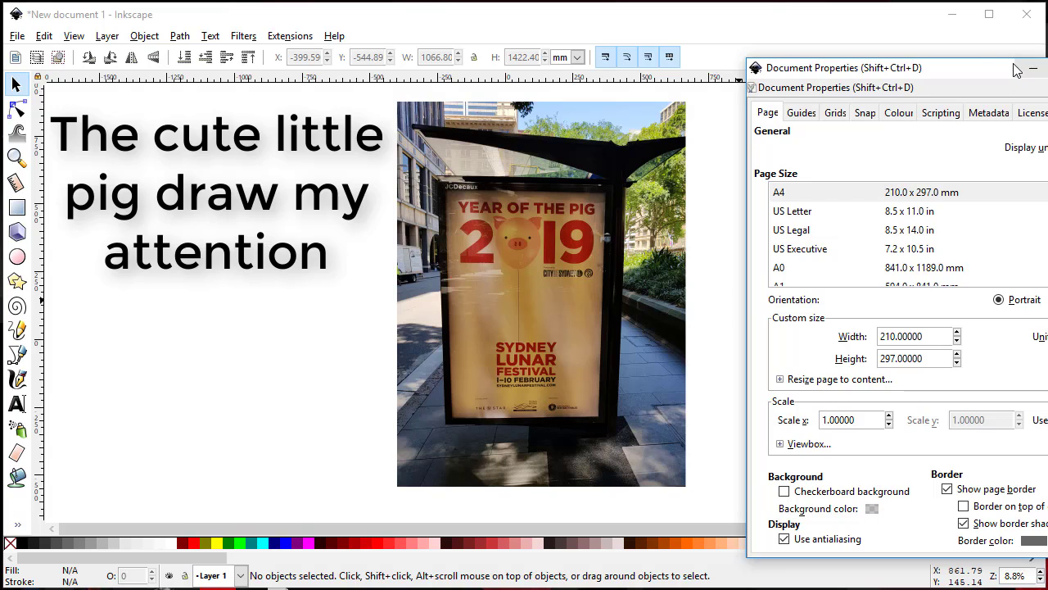
left_click_drag(948, 74, 719, 58)
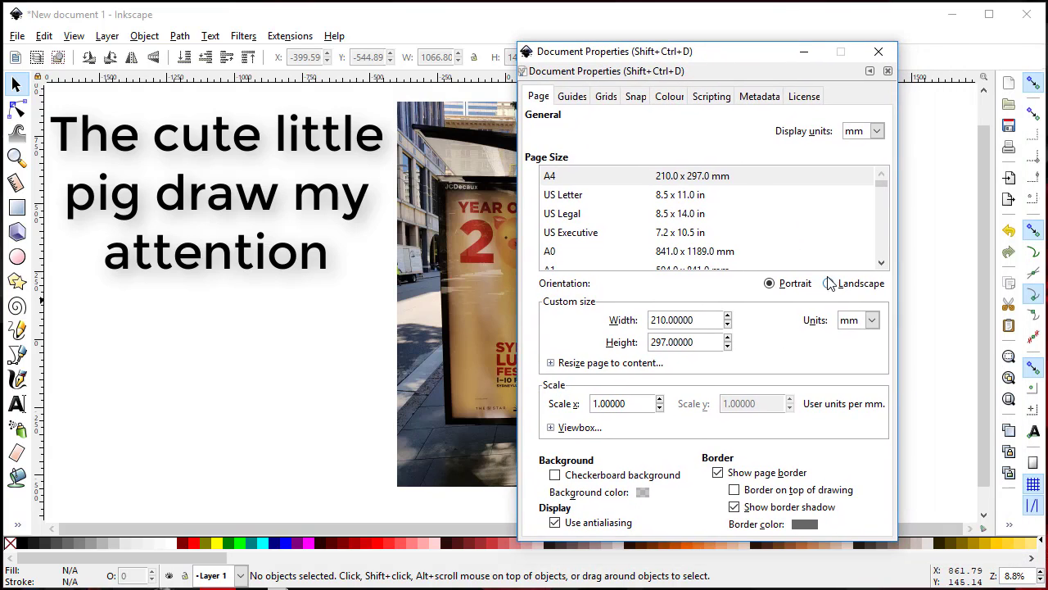
left_click(876, 131)
left_click(853, 245)
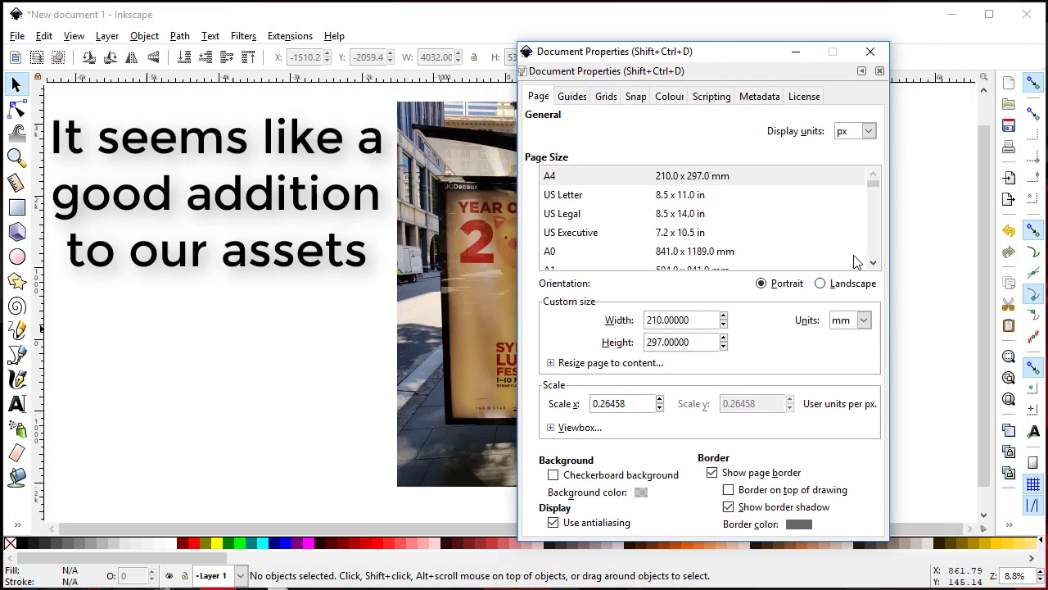
left_click(864, 321)
left_click(852, 440)
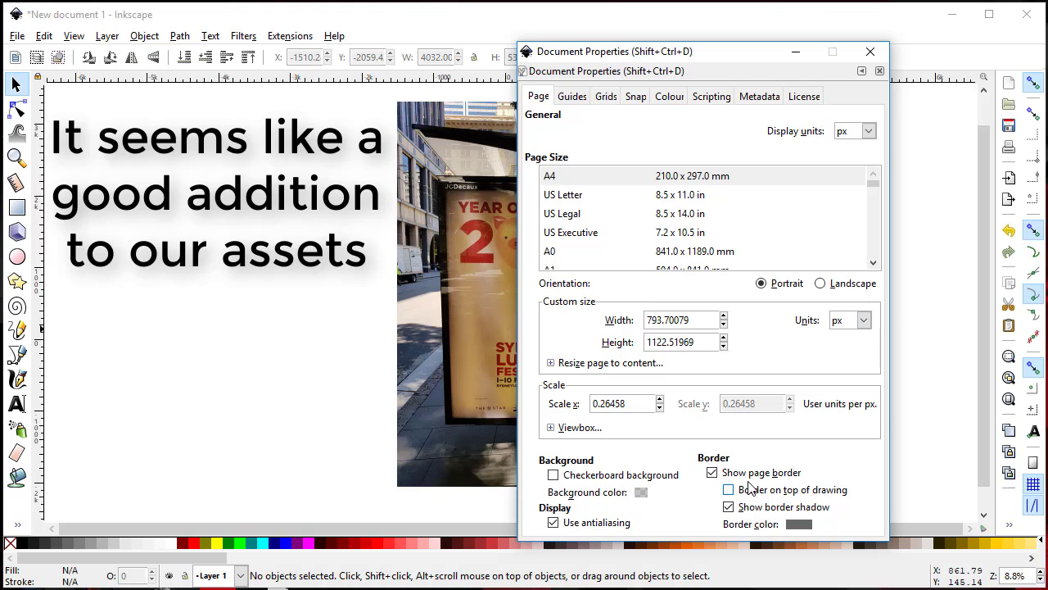
left_click(712, 472)
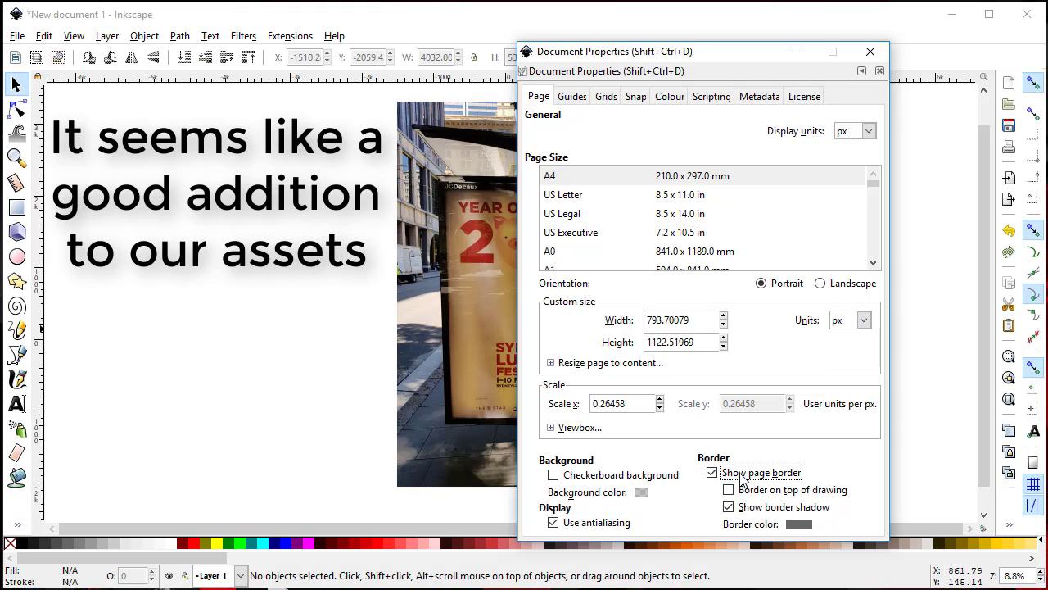
left_click(869, 55)
left_click(536, 241)
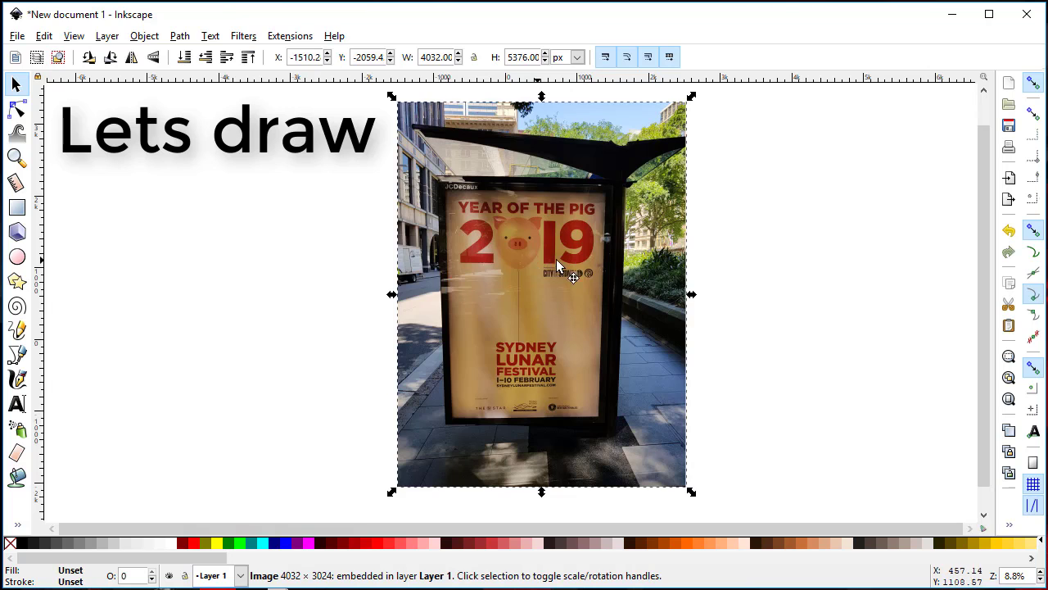
Step: Move the poster photo to X −2327.6, Y −2210.7 and show the Layers panel
mouse_move(543, 258)
left_mouse_down()
mouse_move(471, 268)
mouse_move(507, 266)
left_mouse_up()
scroll(483, 221, "up", 1)
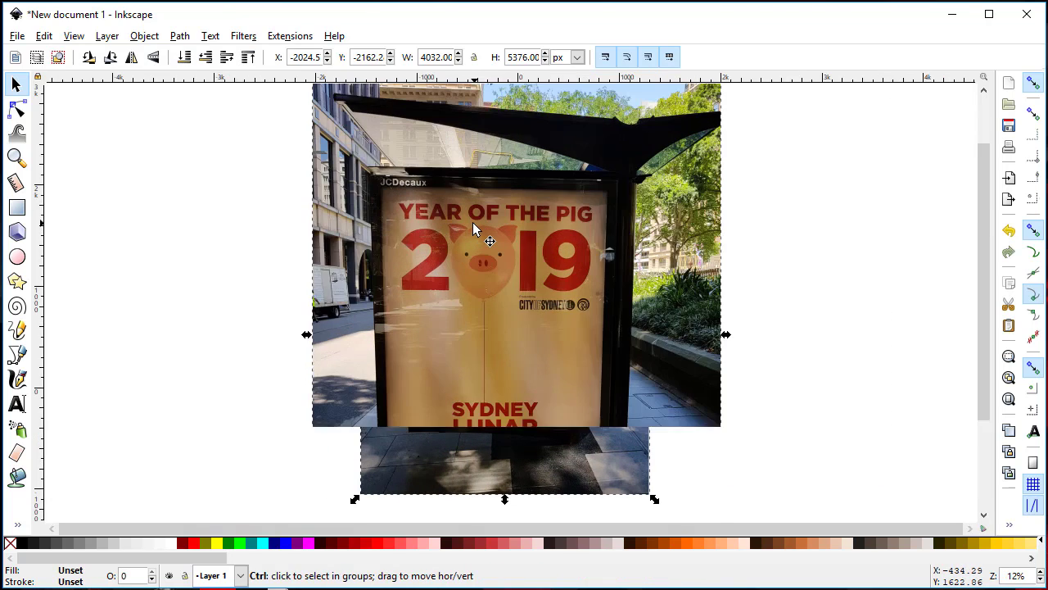
scroll(473, 222, "up", 1)
scroll(473, 222, "up", 1)
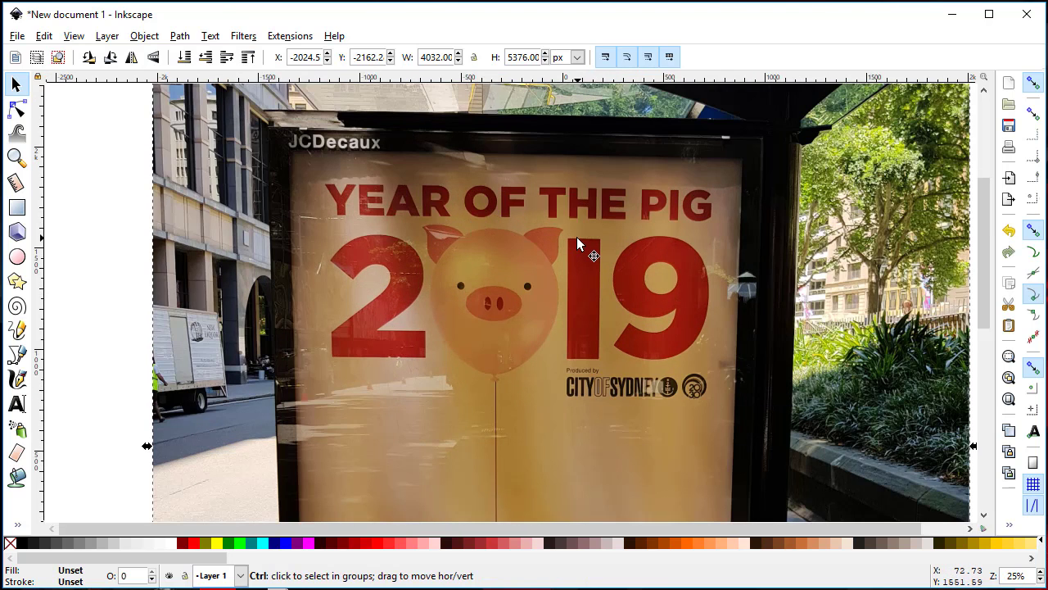
left_click_drag(577, 236, 508, 263)
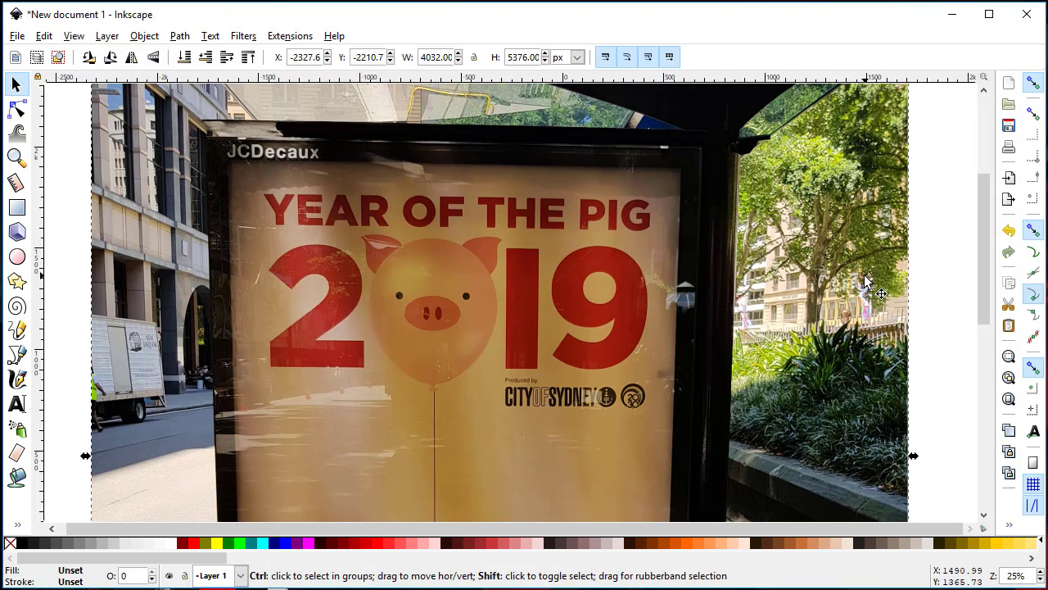
key("ctrl+shift+l")
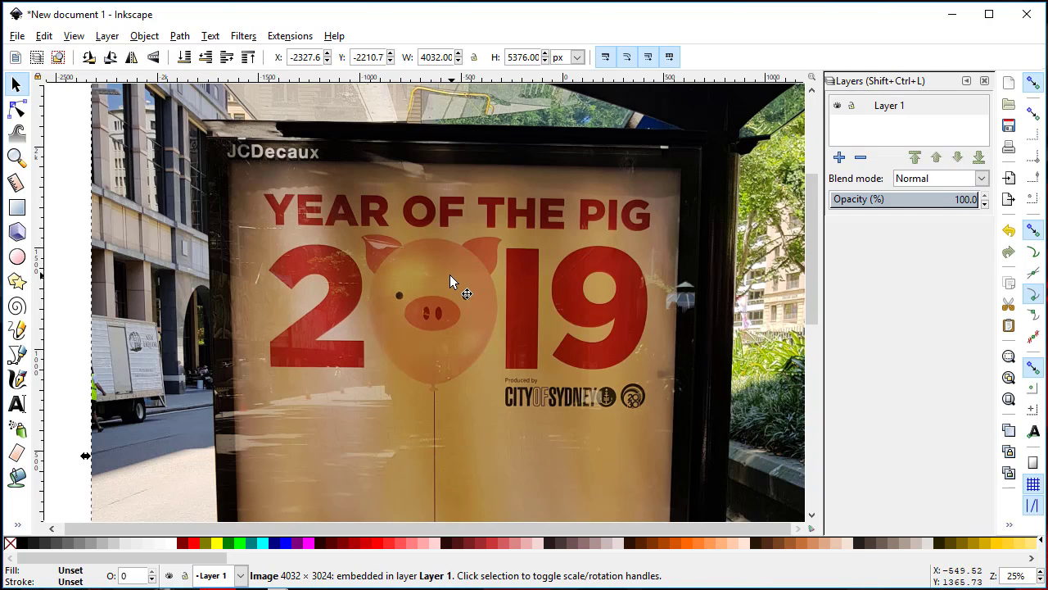
scroll(437, 276, "up", 1, "ctrl")
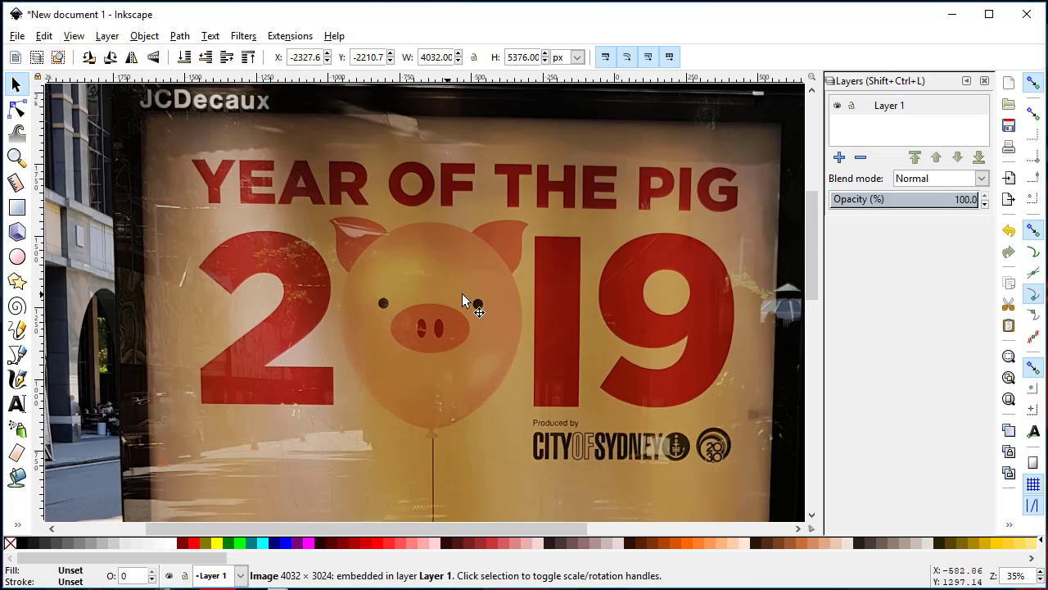
Step: Lock Layer 1, add Layer 2 above it, and make Layer 2 active
left_click(851, 107)
left_click(840, 157)
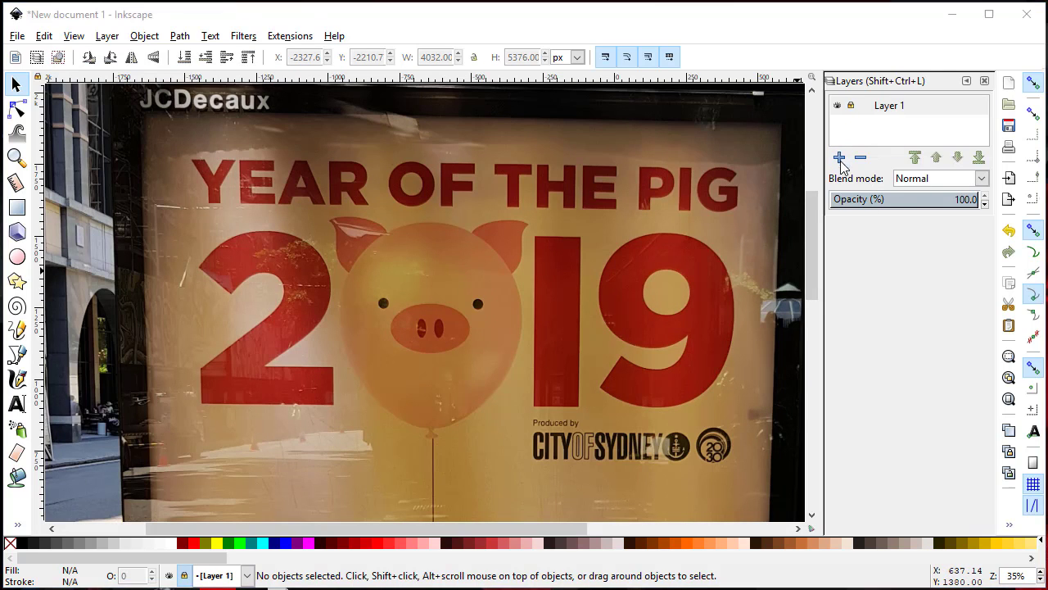
left_click(593, 360)
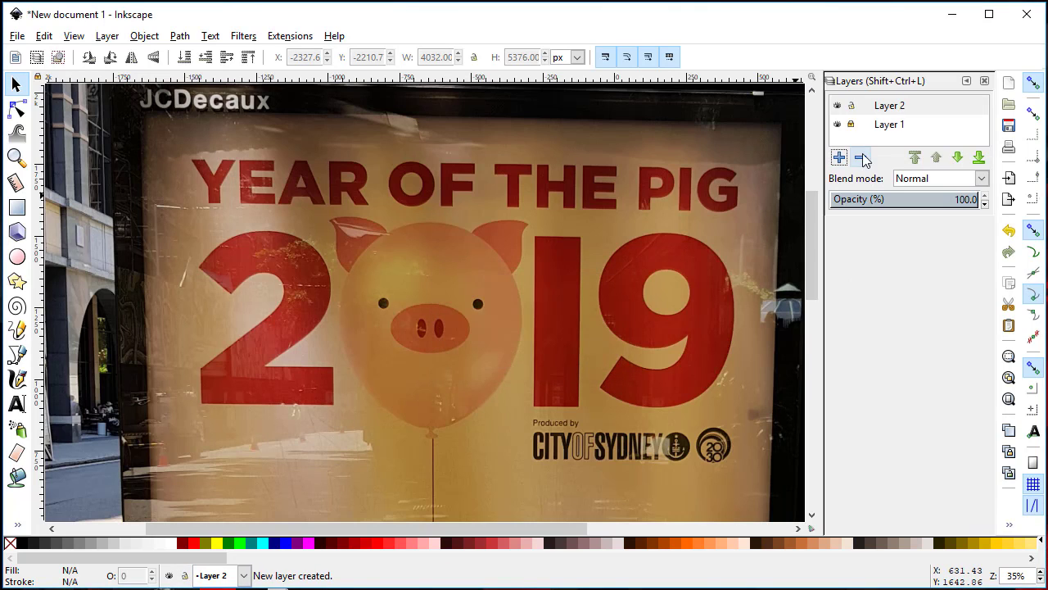
left_click(898, 126)
left_click(898, 108)
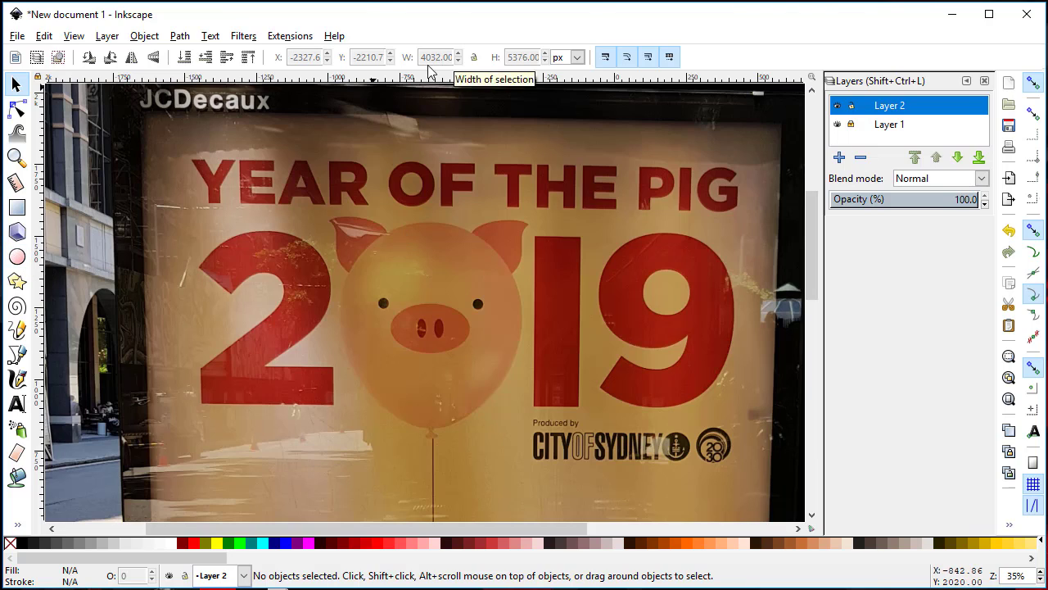
Step: Place horizontal and vertical guides along the balloon head's top and left edges
left_click_drag(423, 80, 428, 221)
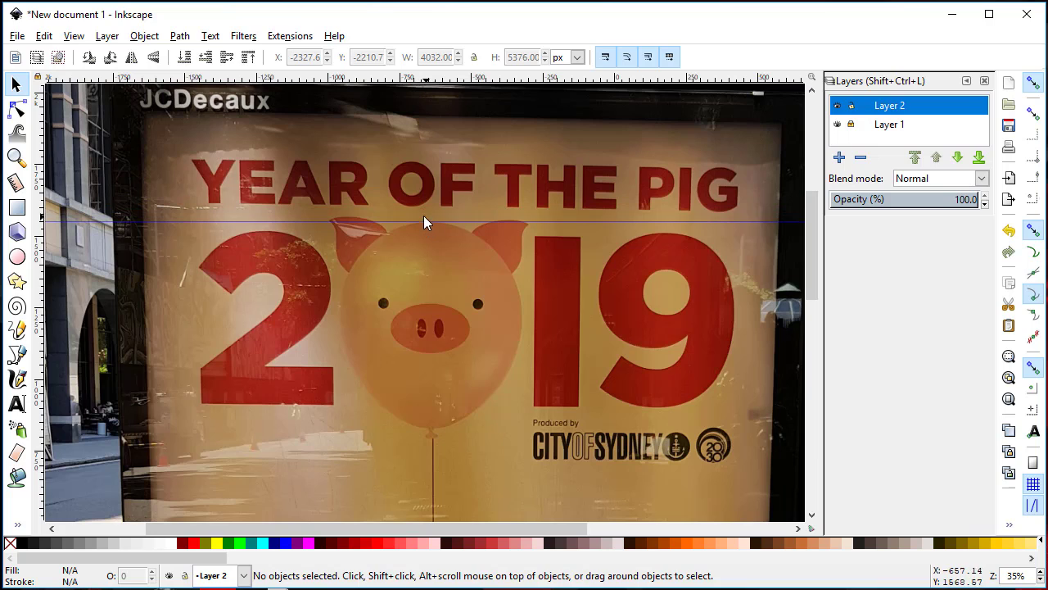
left_click_drag(40, 306, 340, 332)
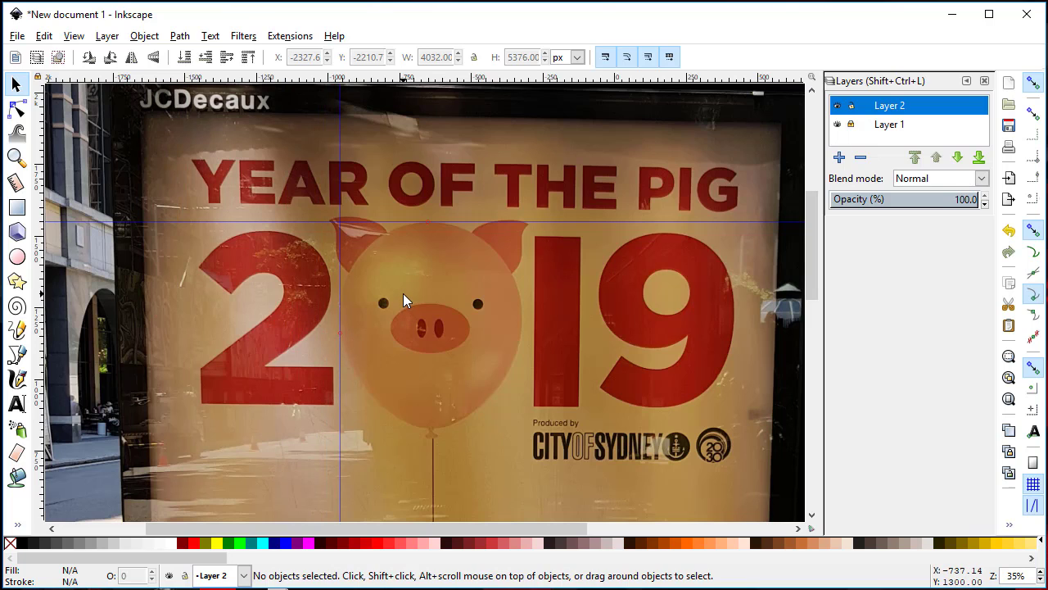
scroll(403, 293, "up", 1)
scroll(417, 297, "up", 1)
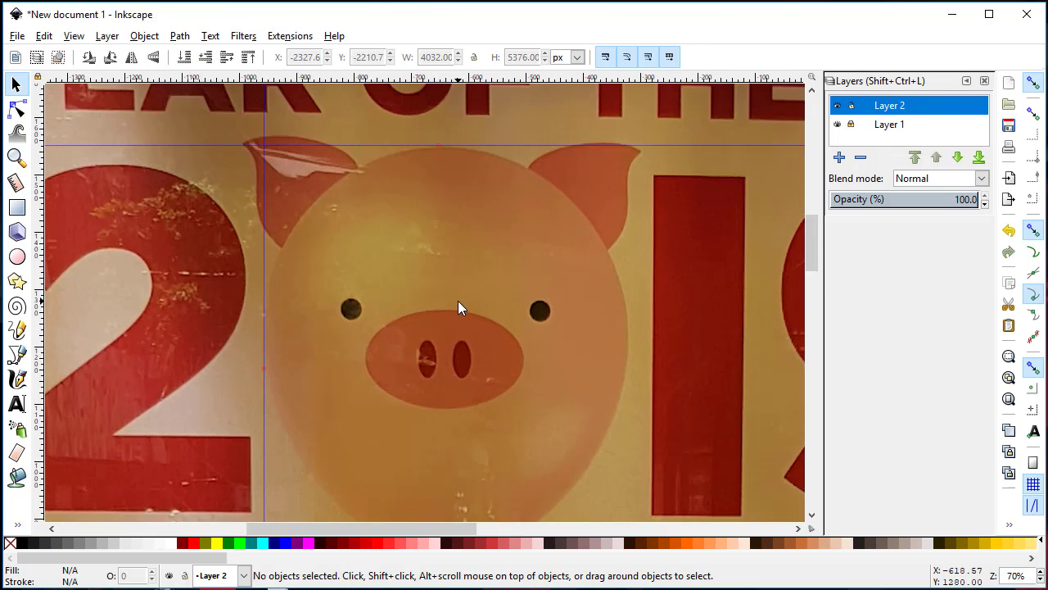
left_click(475, 299)
key("space")
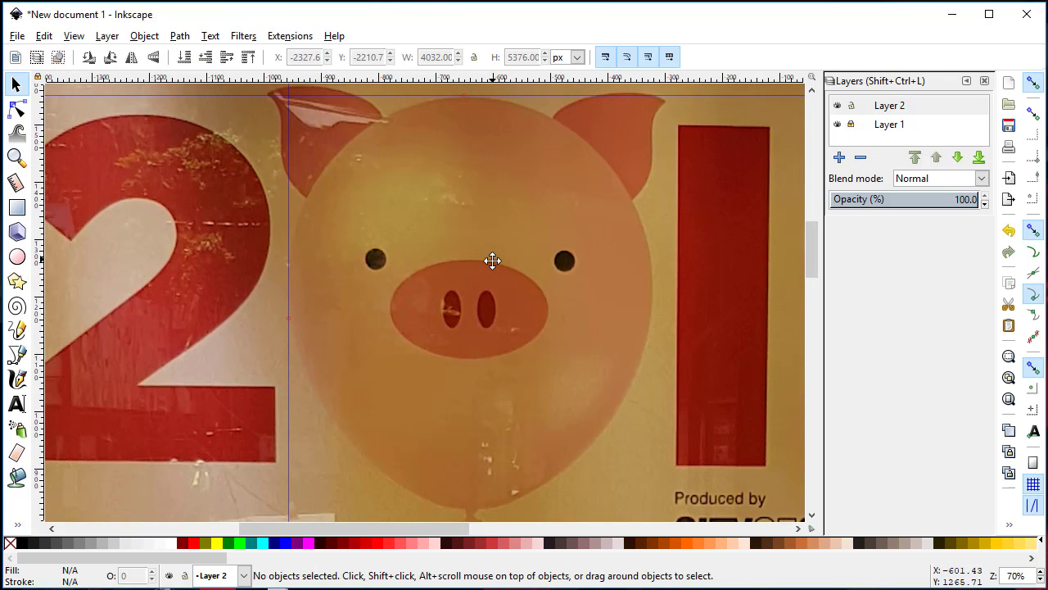
Step: Draw a blue 622.857 × 721.429 px ellipse covering the pig's head
left_click(17, 257)
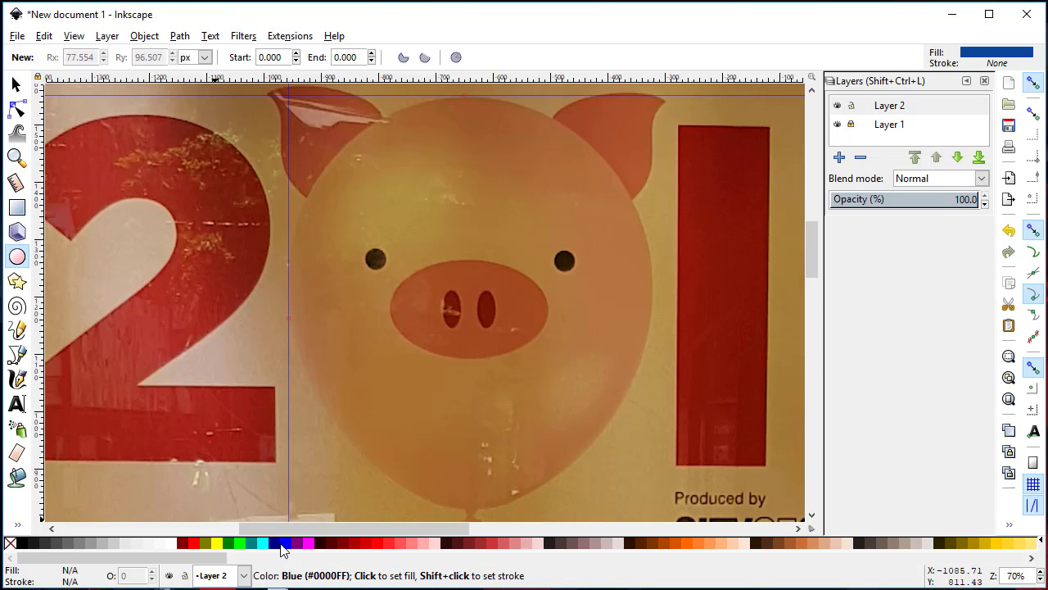
left_click(285, 546)
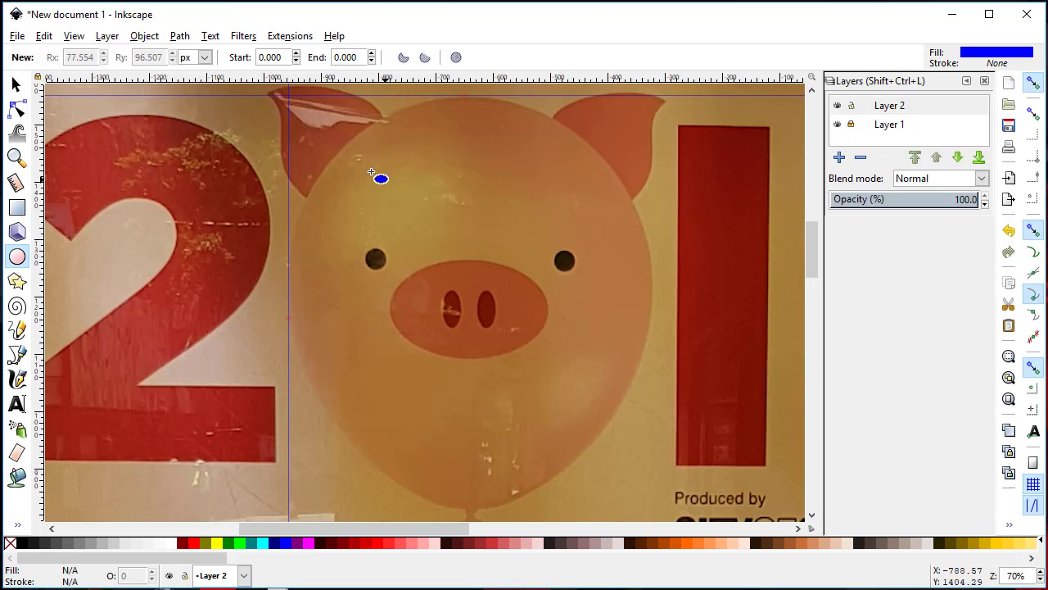
mouse_move(289, 96)
left_mouse_down()
mouse_move(609, 491)
mouse_move(647, 511)
left_mouse_up()
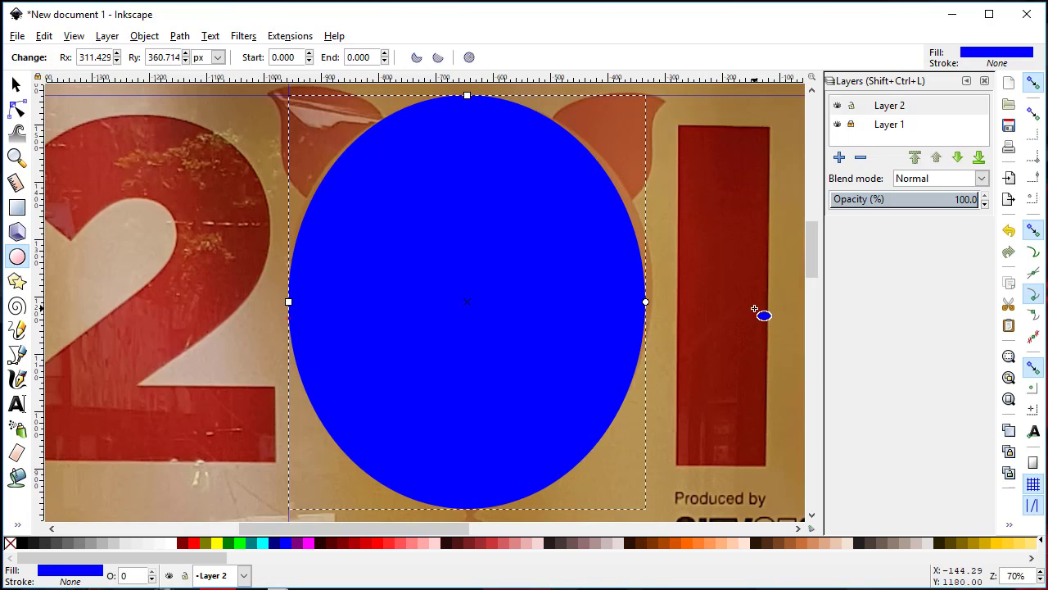
Step: Lower Layer 2's opacity to 36.5%
left_click(16, 84)
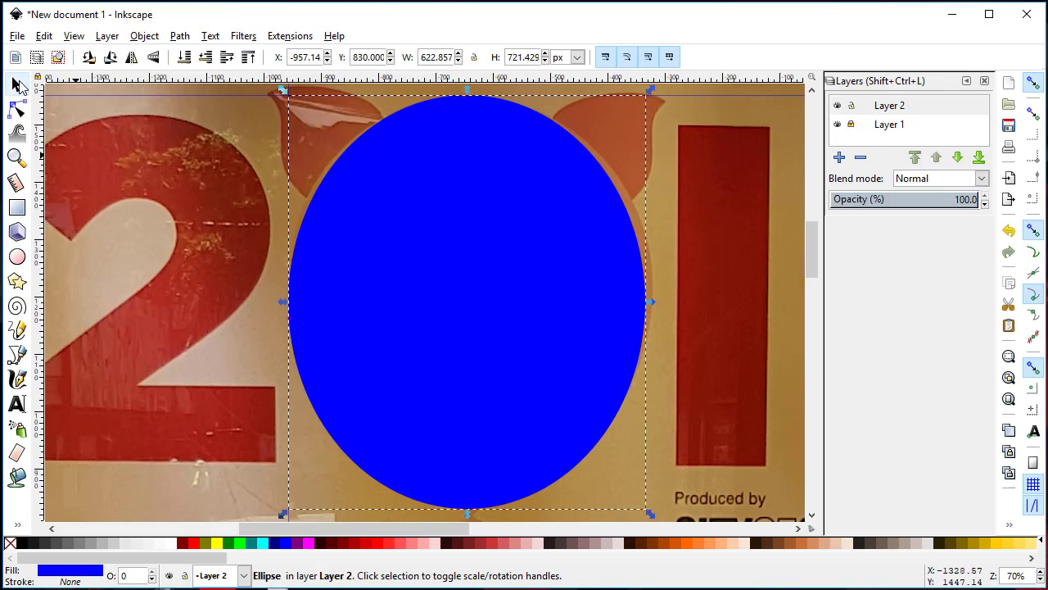
left_click(905, 205)
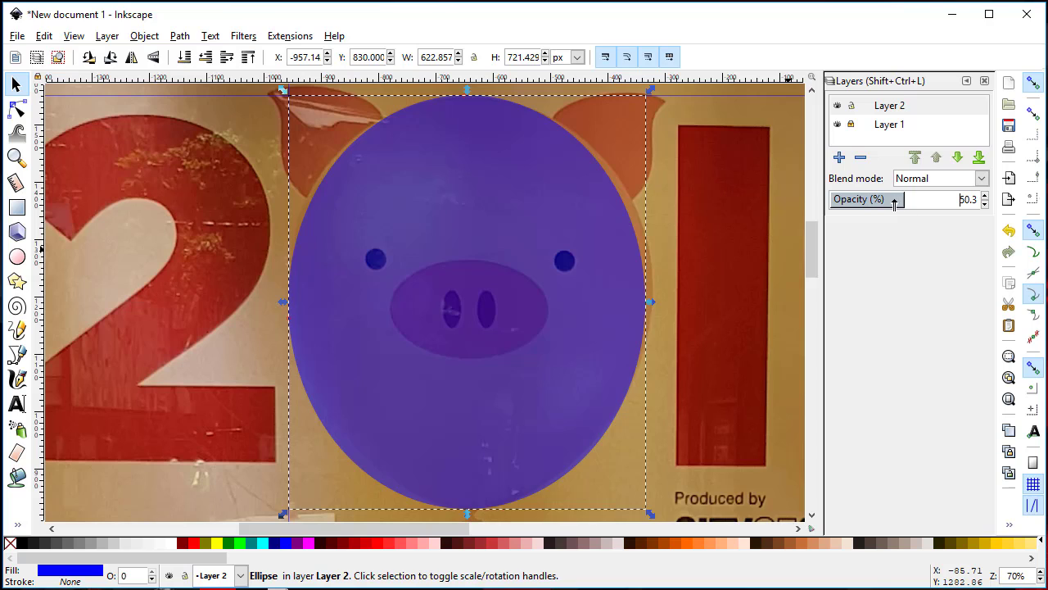
left_click_drag(895, 204, 885, 203)
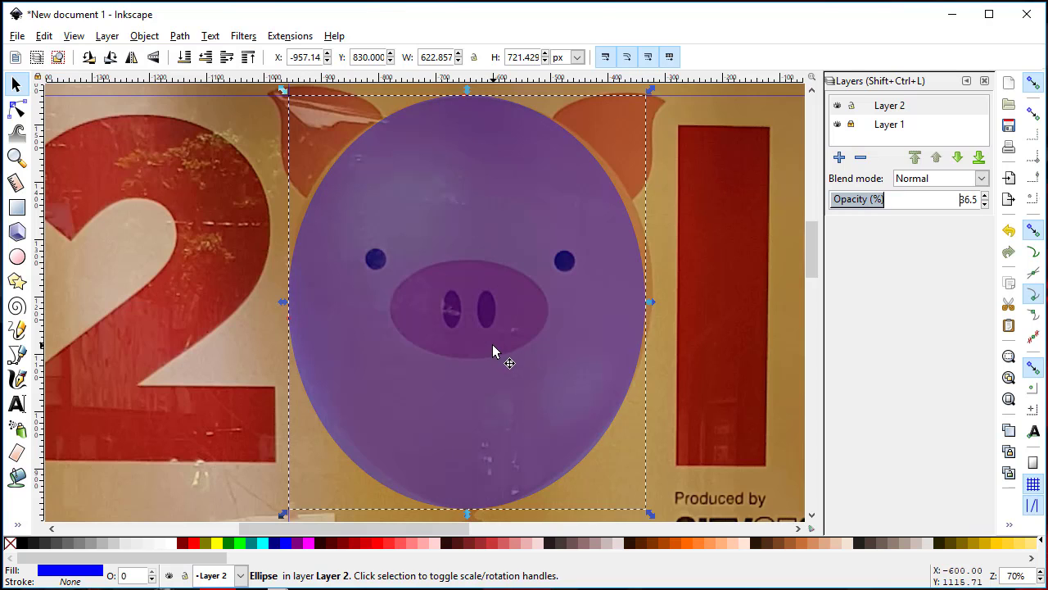
Step: Convert the ellipse to a path and adjust its right and left nodes
left_click(17, 108)
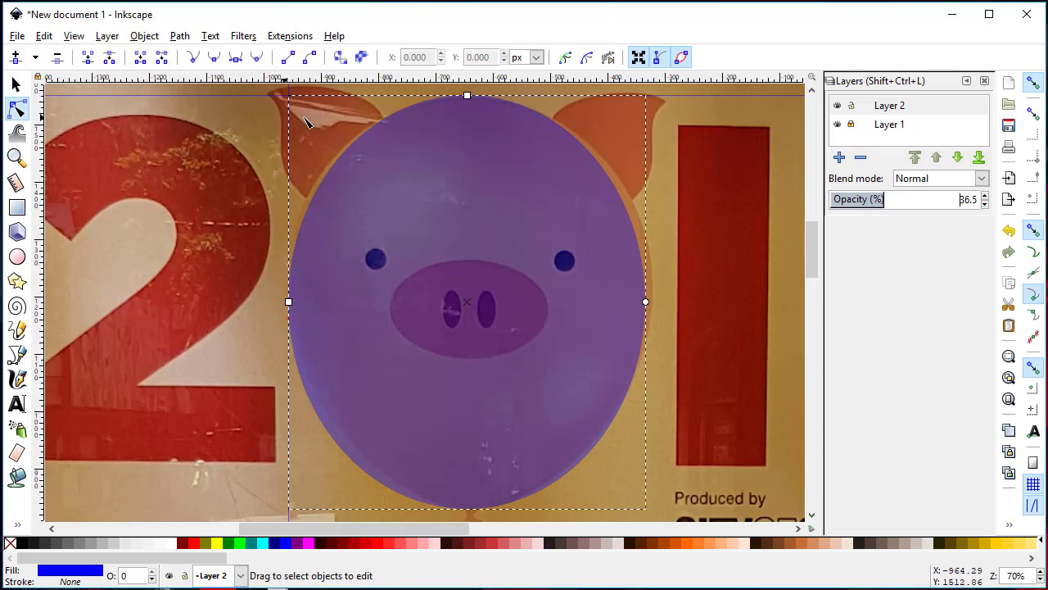
left_click(341, 59)
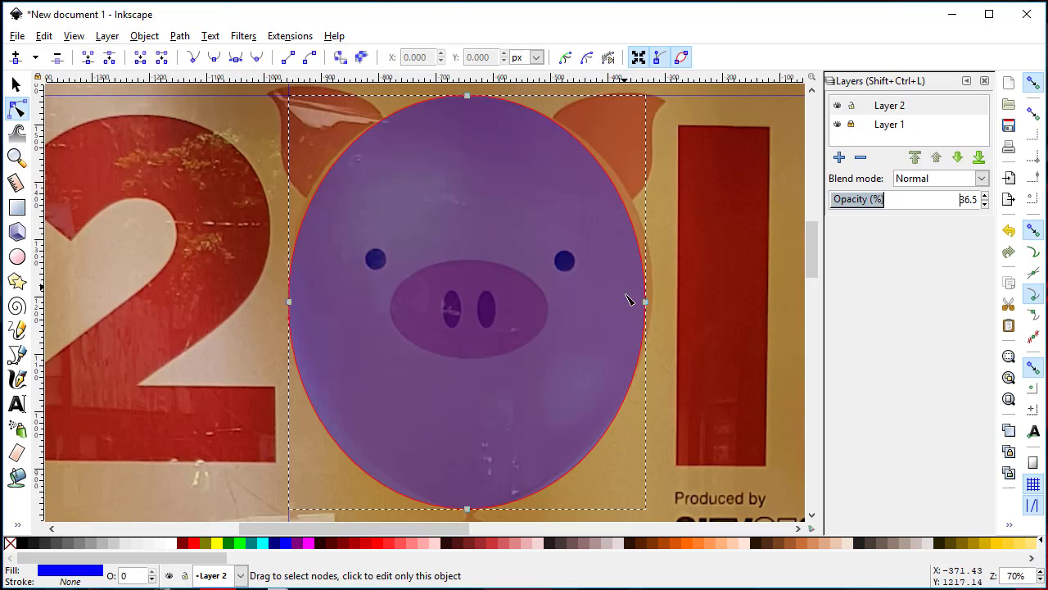
left_click_drag(650, 304, 658, 305)
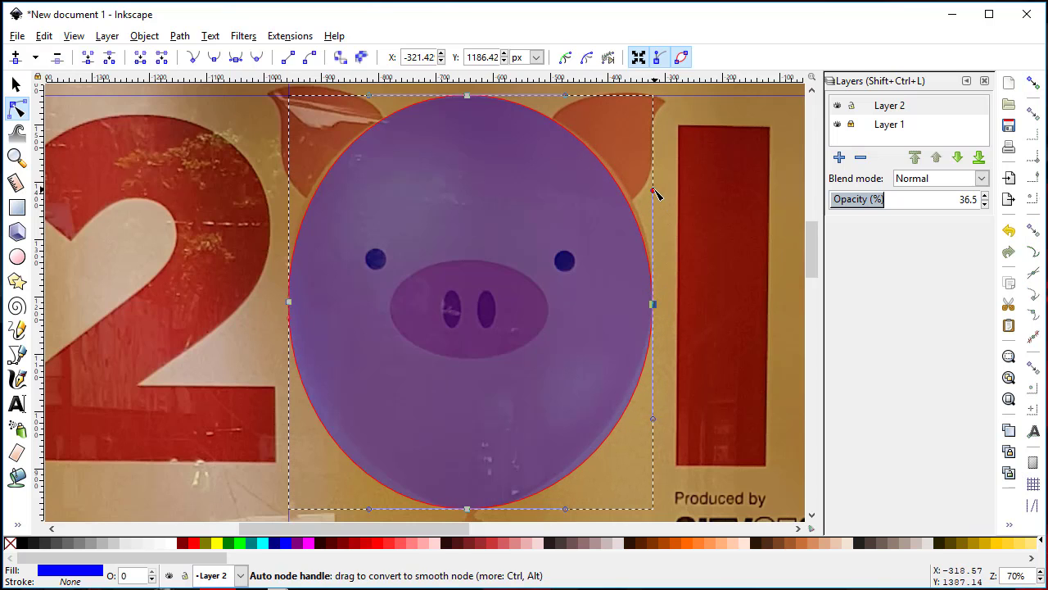
mouse_move(652, 190)
left_mouse_down()
mouse_move(652, 168)
mouse_move(661, 184)
left_mouse_up()
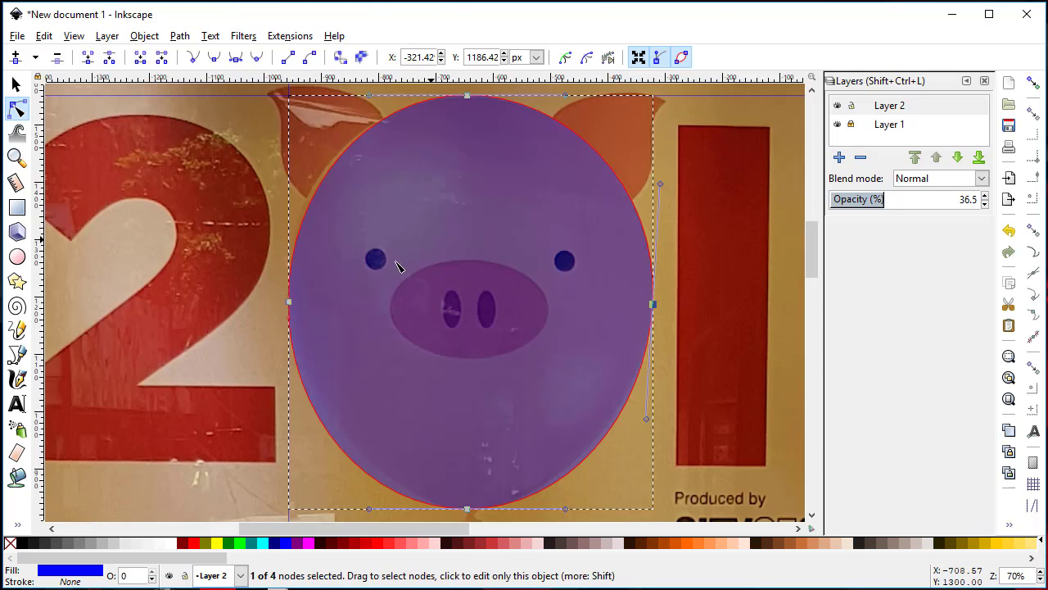
left_click(289, 302)
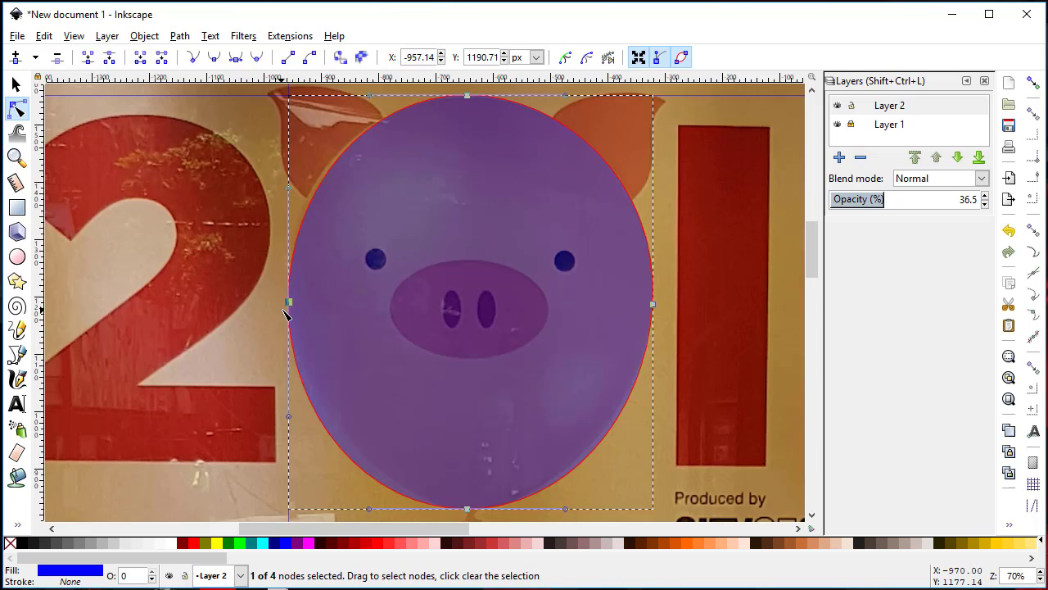
left_click_drag(286, 182, 284, 174)
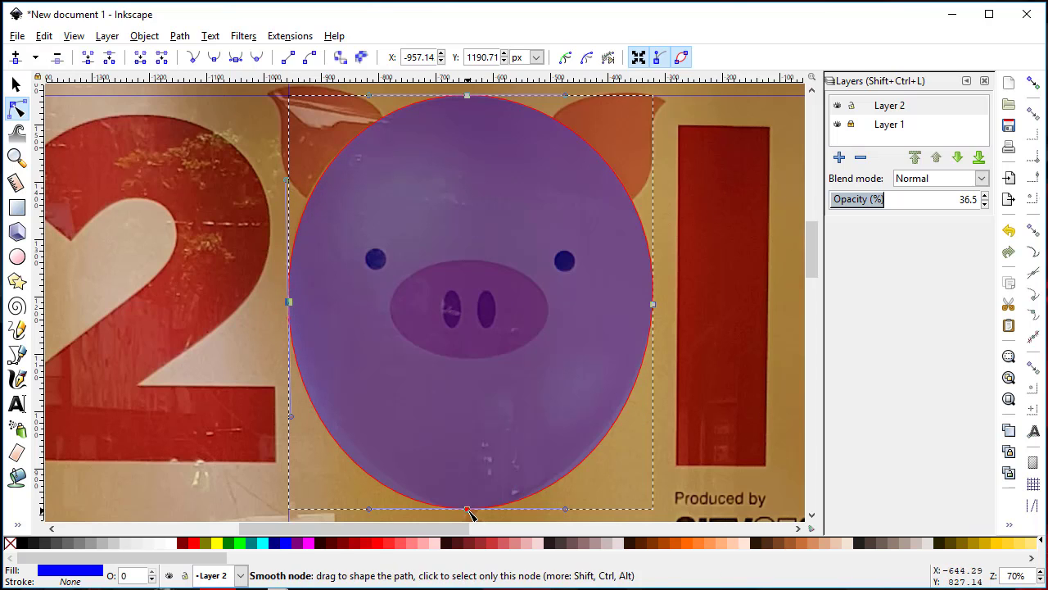
Step: Taper the head's bottom node into a balloon point, checking it against the photo
left_click(469, 510)
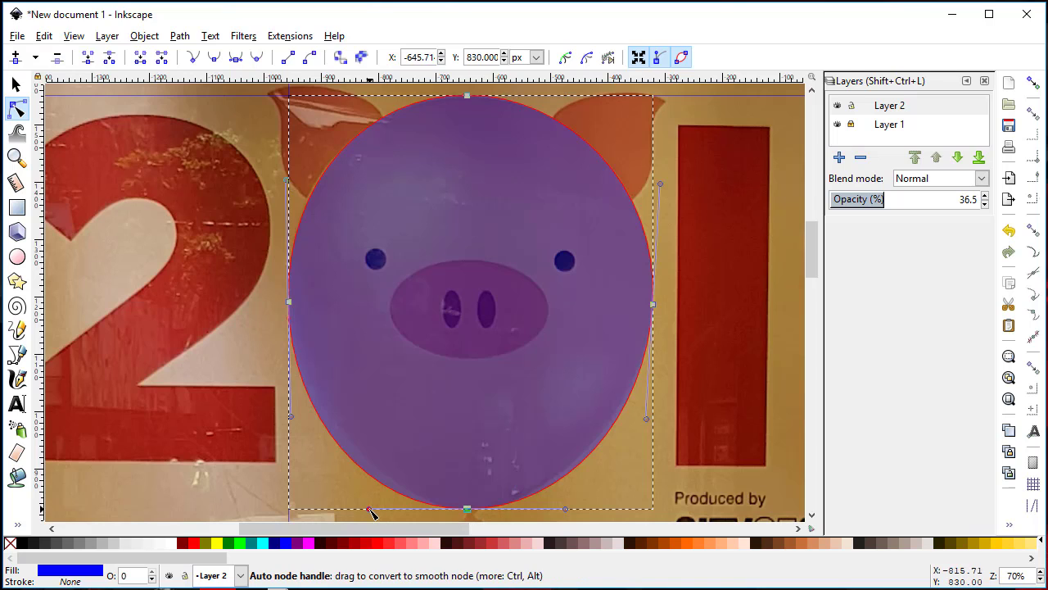
left_click_drag(370, 509, 410, 512)
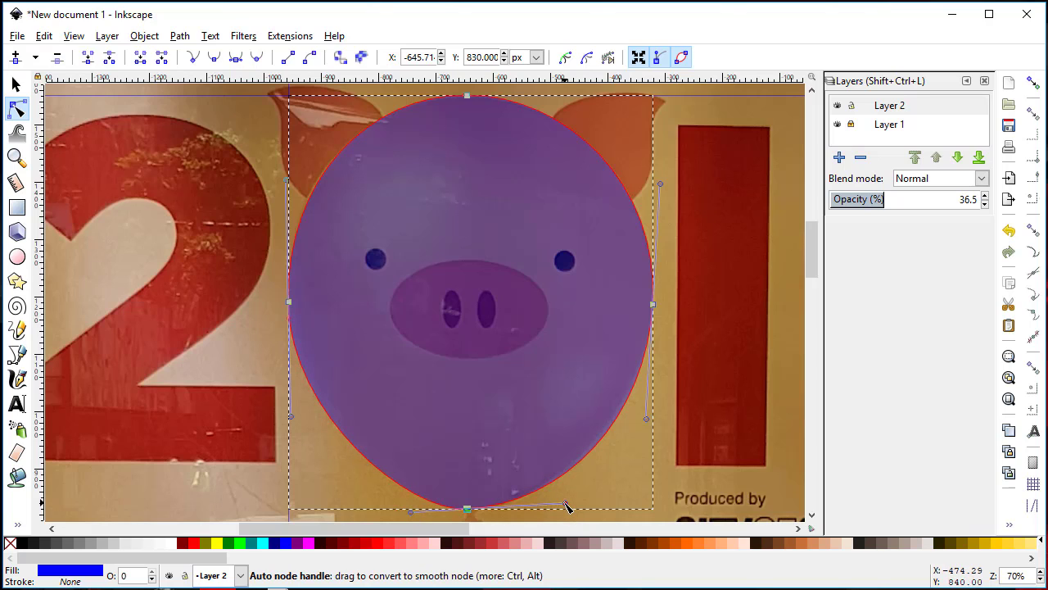
left_click_drag(566, 508, 551, 502)
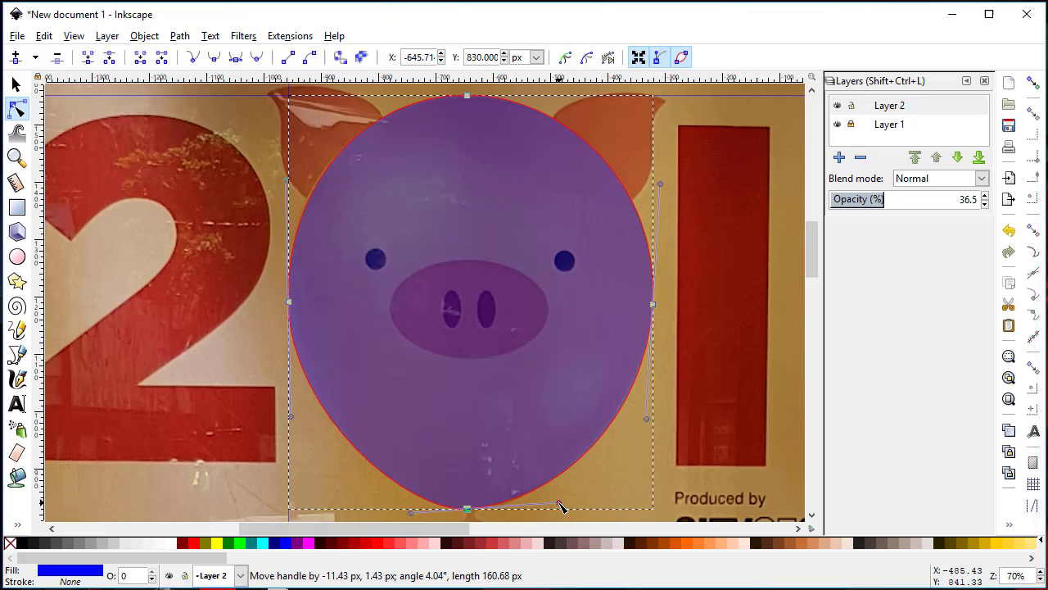
left_click(838, 124)
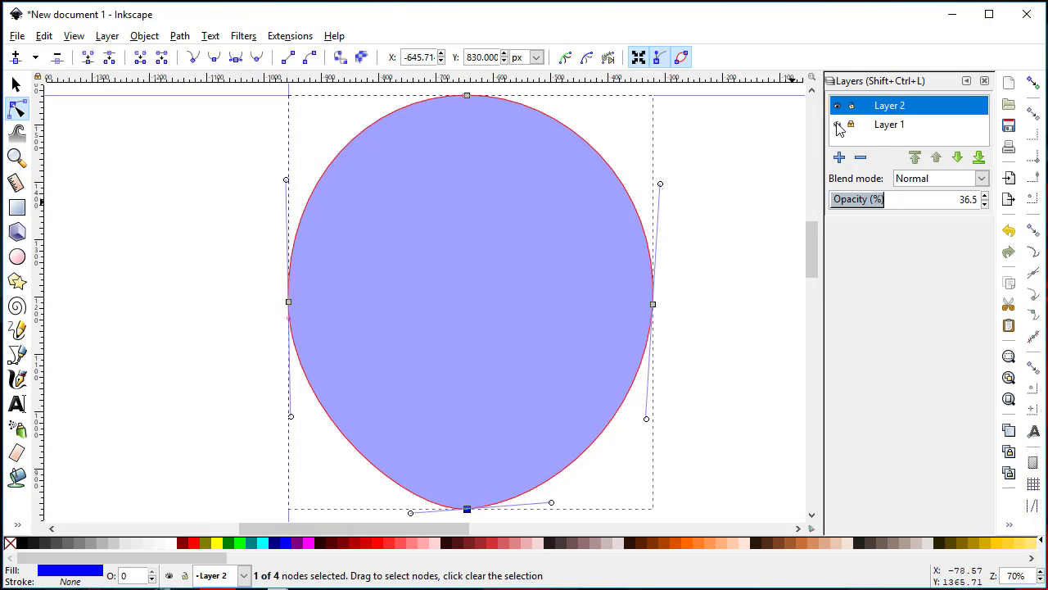
left_click(838, 124)
left_click(838, 124)
left_click(838, 125)
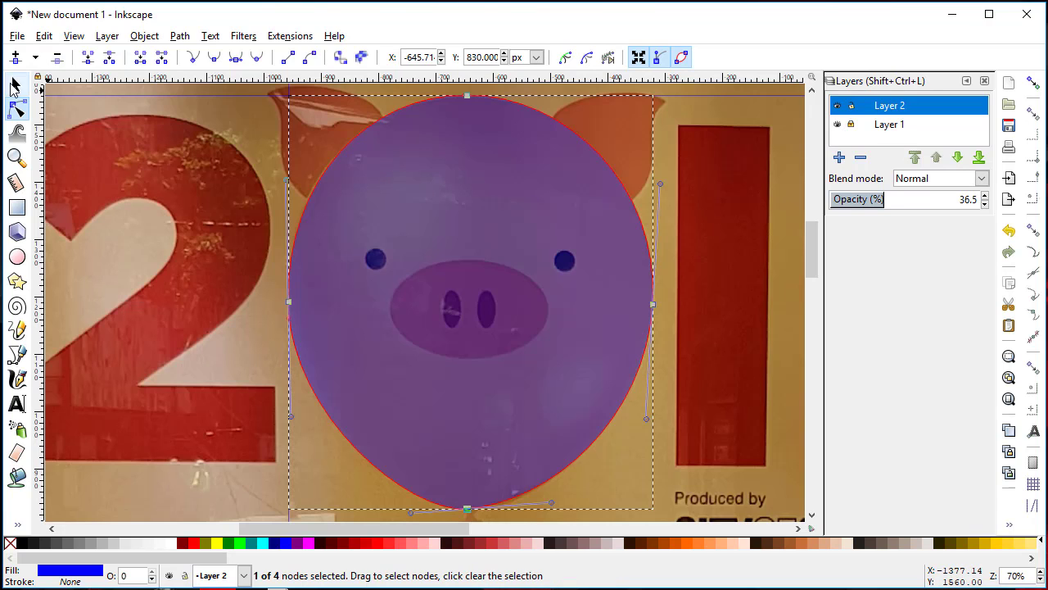
left_click(16, 84)
left_click(96, 204)
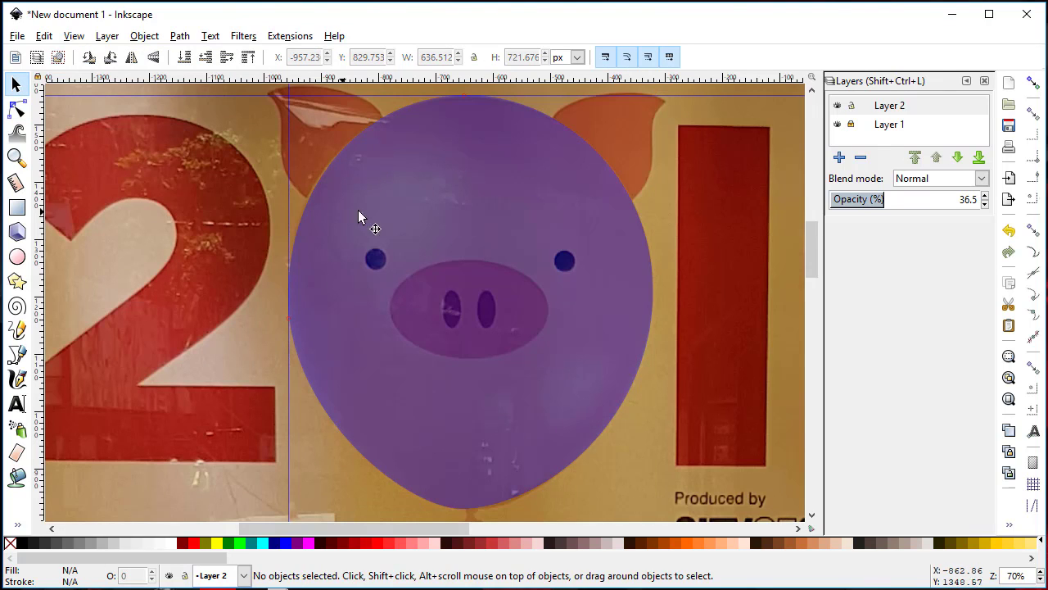
Step: Nudge the head's left node handle upward and compare the outline with the photo
left_click(391, 205)
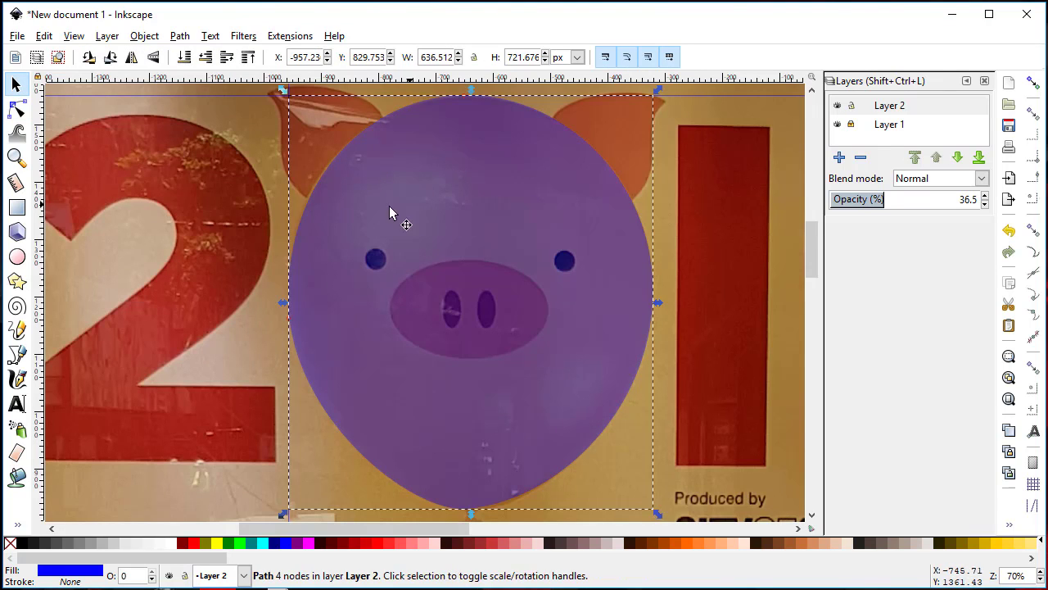
left_click(17, 109)
left_click(290, 303)
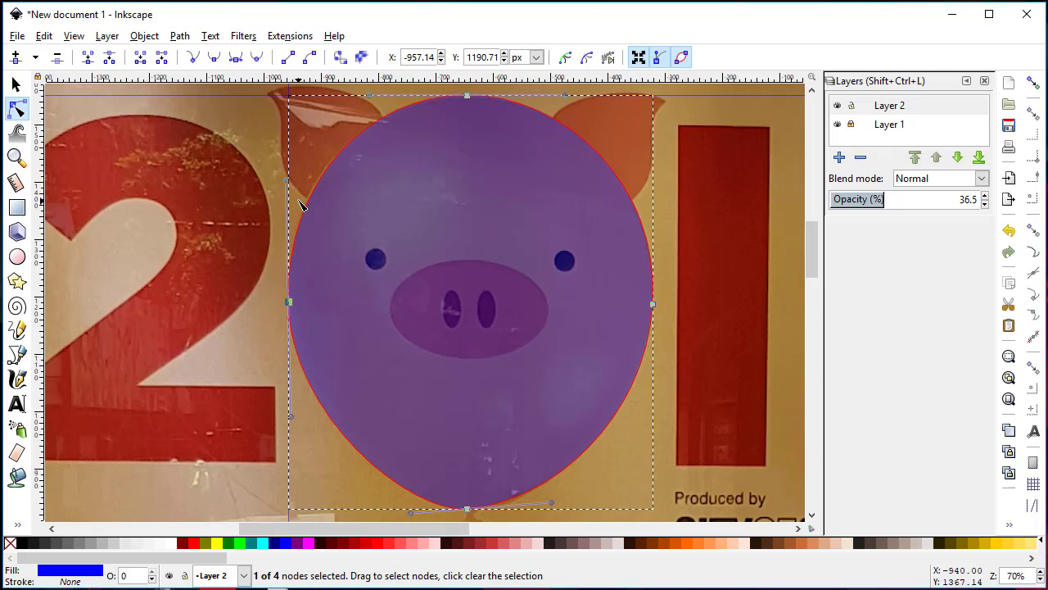
left_click_drag(286, 178, 287, 173)
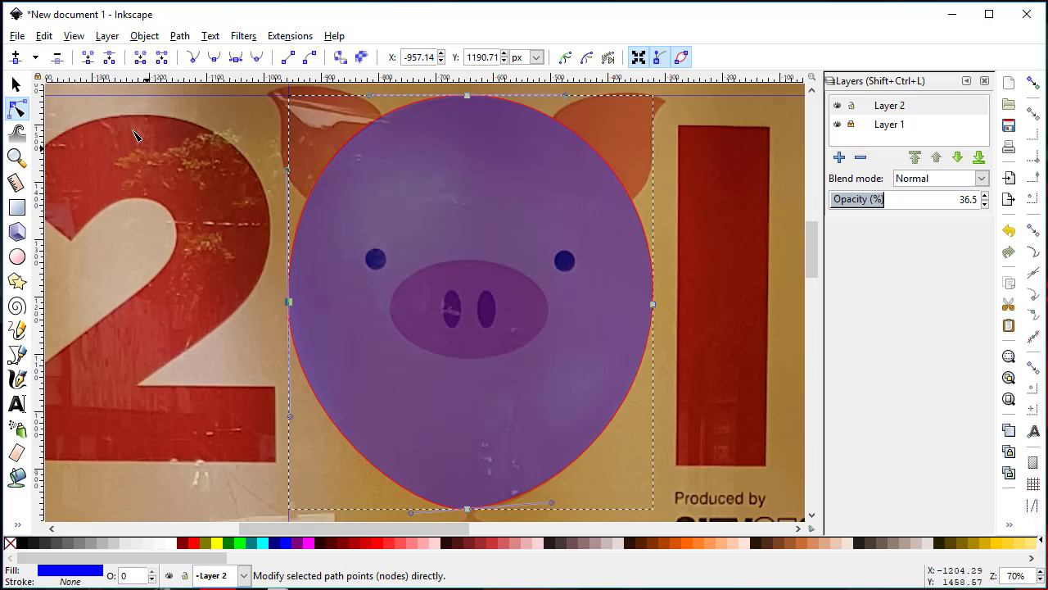
left_click(17, 85)
left_click(111, 198)
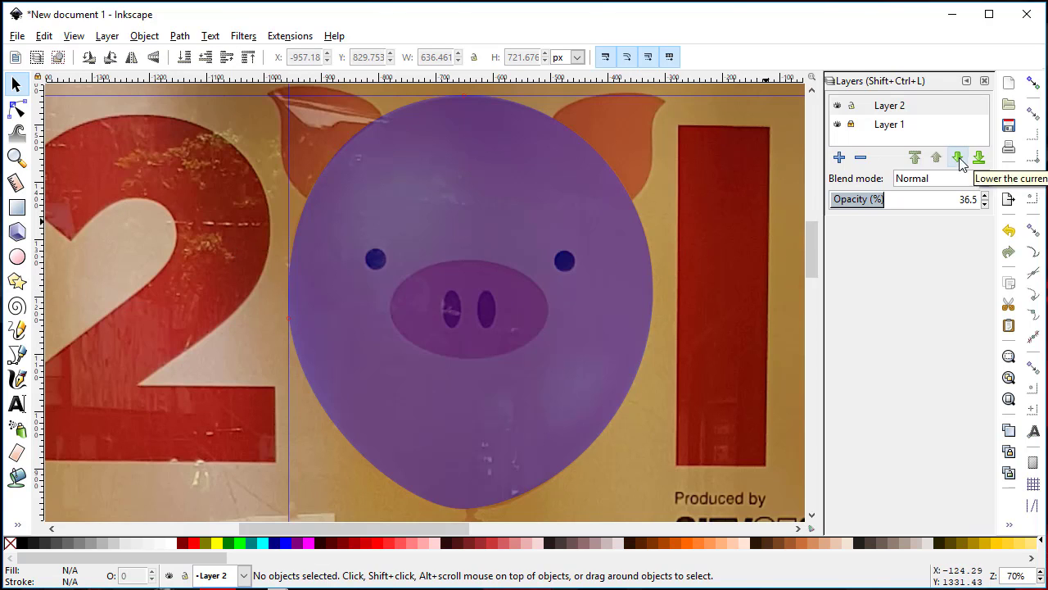
left_click(837, 106)
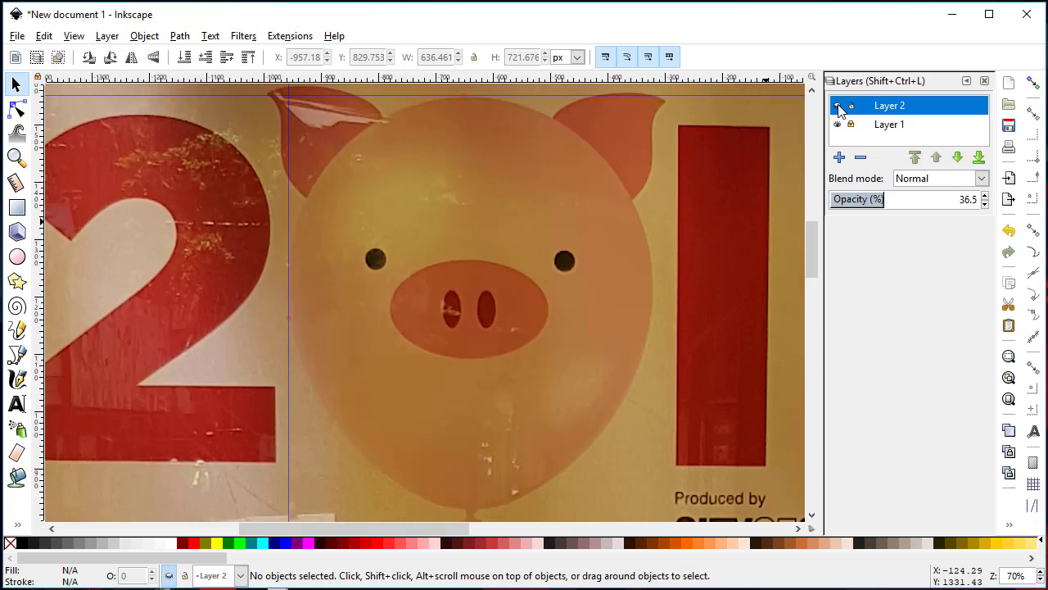
left_click(838, 106)
left_click(838, 105)
left_click(838, 105)
Step: Fill the head with pink and set Layer 2's opacity to 100%
left_click(459, 213)
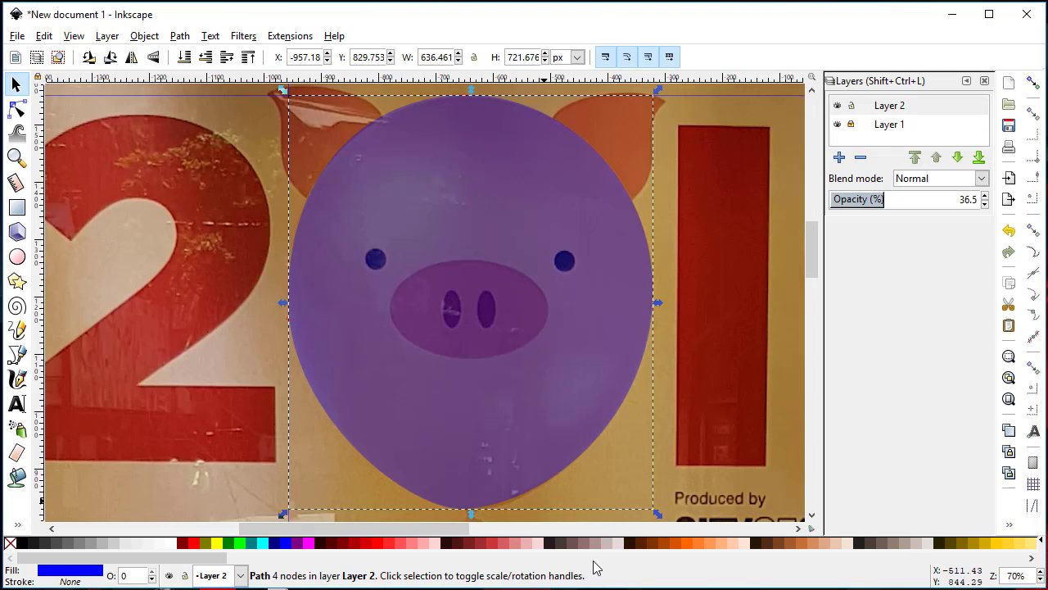
left_click(427, 544)
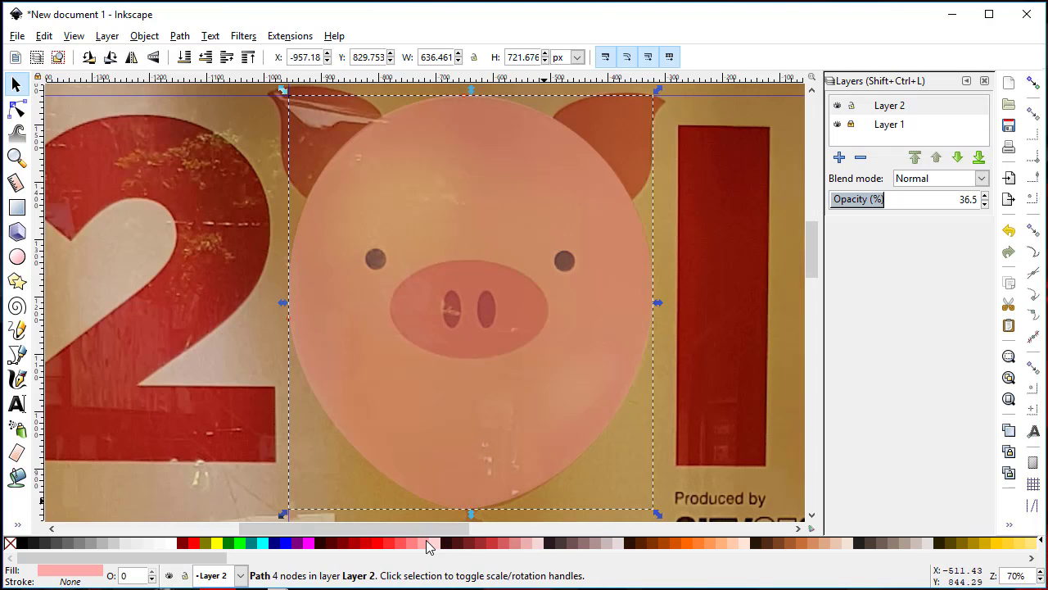
left_click_drag(906, 204, 1008, 203)
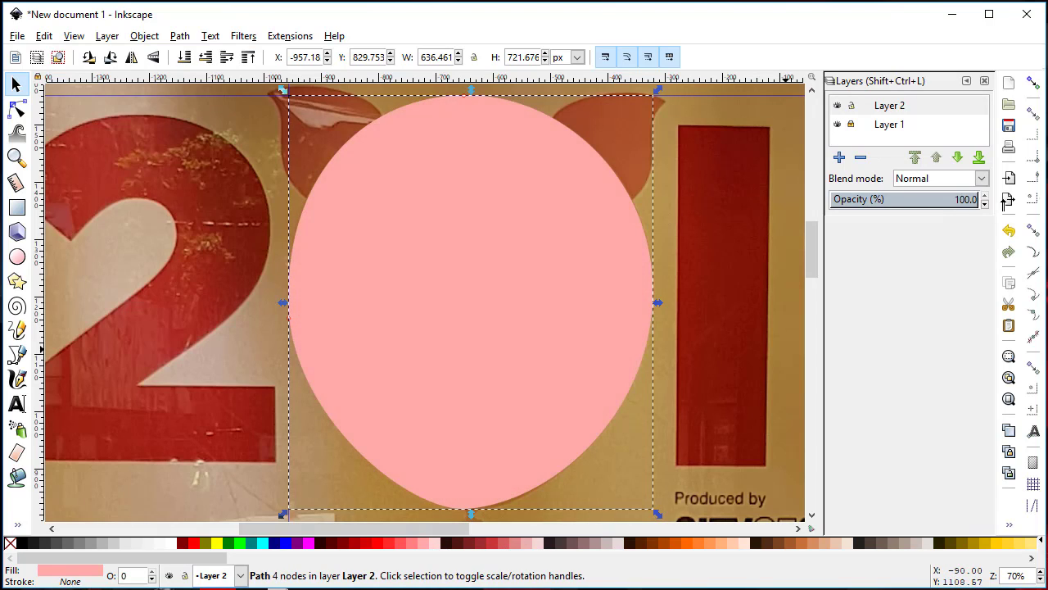
left_click(836, 106)
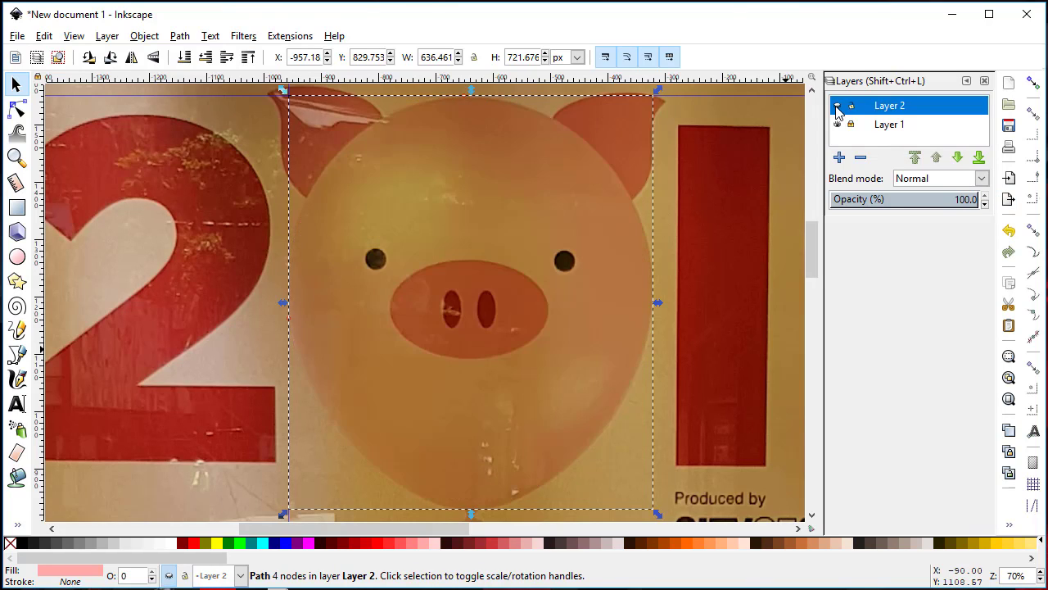
left_click(836, 106)
left_click(836, 107)
left_click(837, 106)
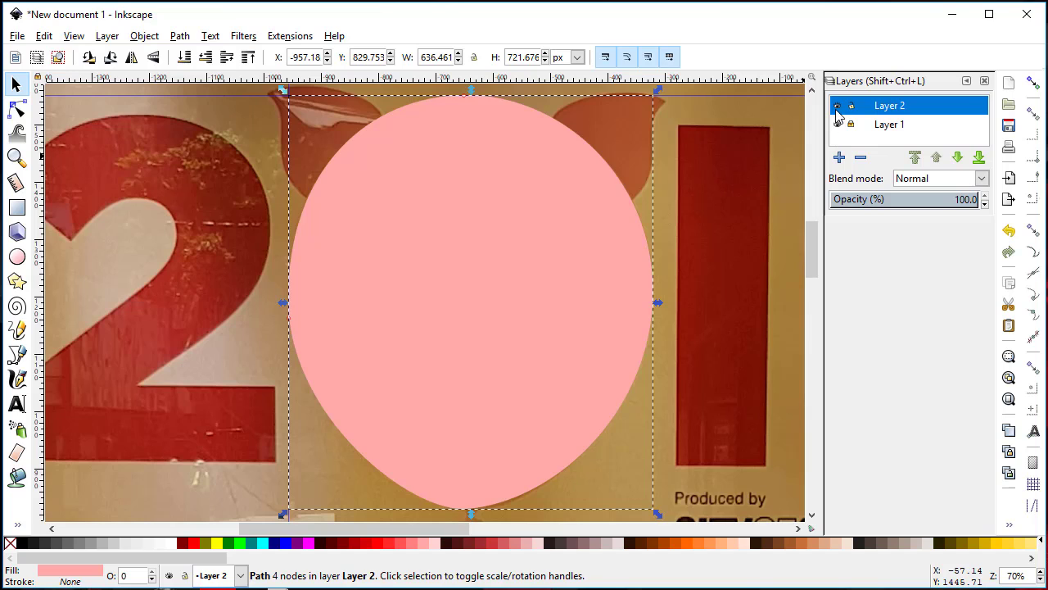
left_click(836, 106)
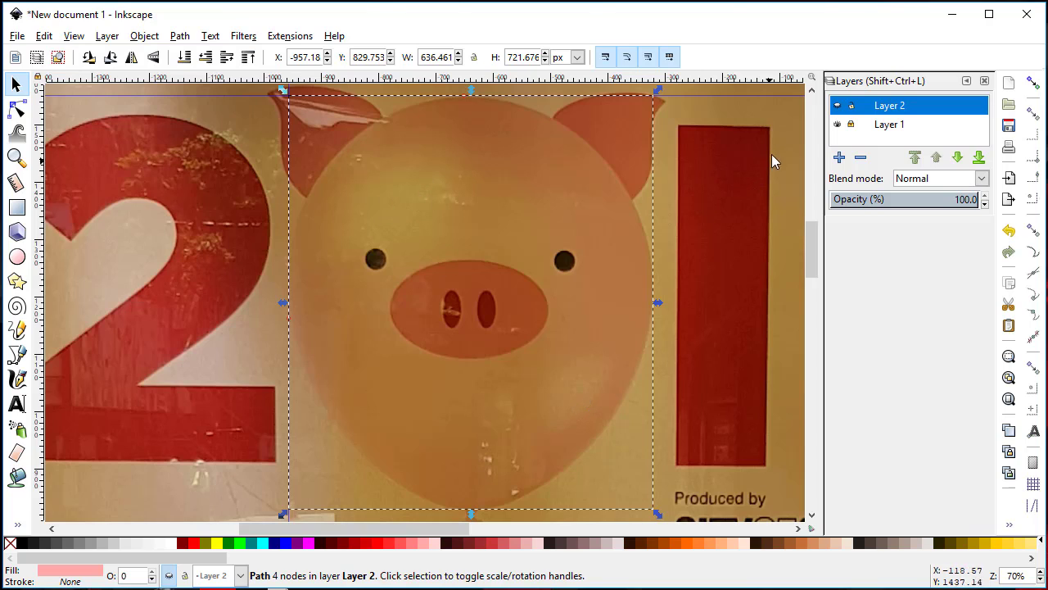
left_click(836, 106)
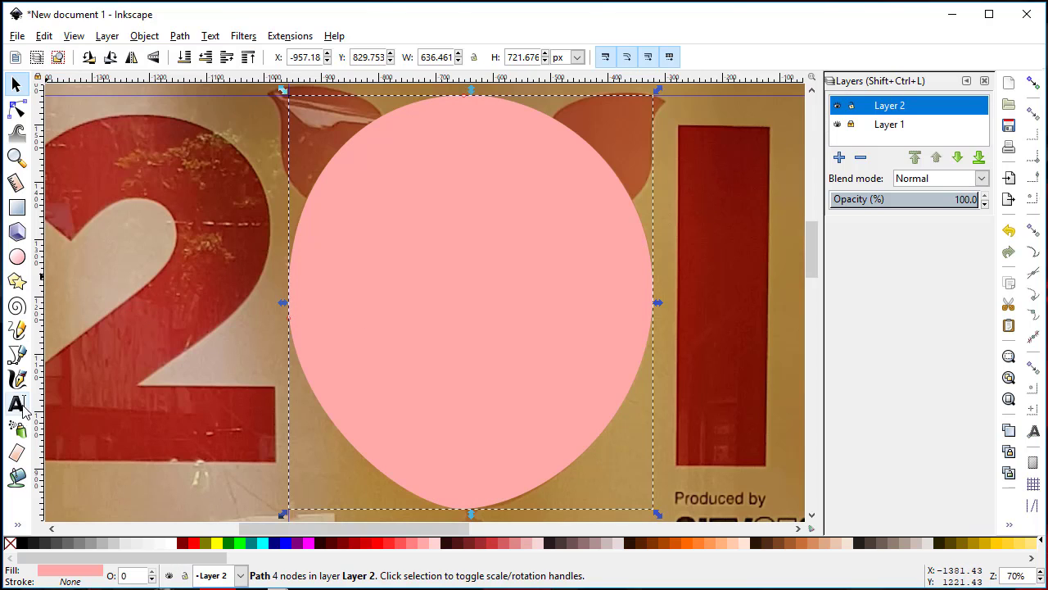
Step: Add a radial gradient to the head from #FFD5D5 (upper left) to #FF8080
left_click(17, 524)
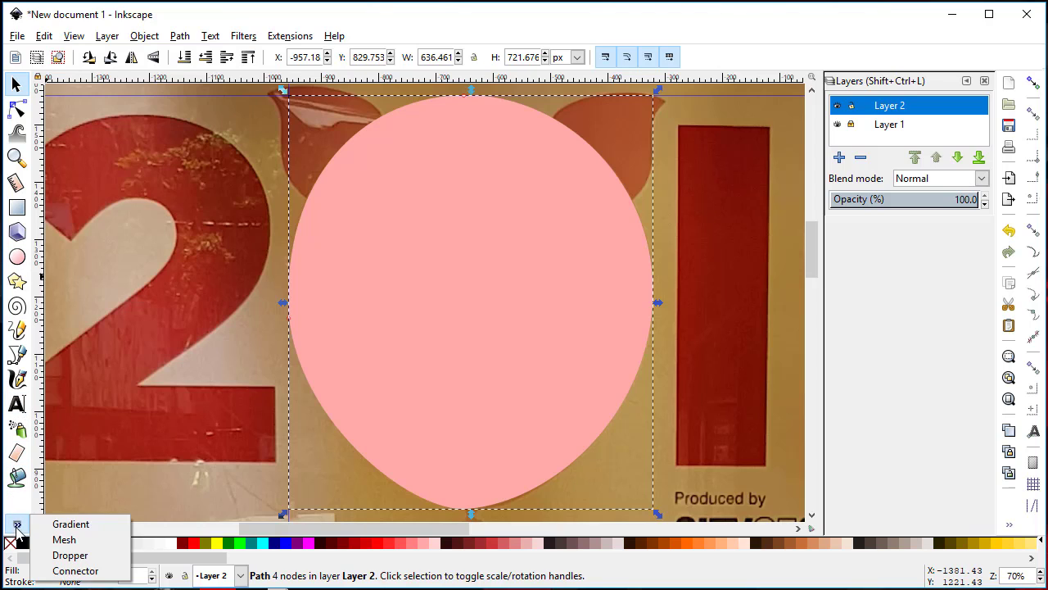
left_click(55, 528)
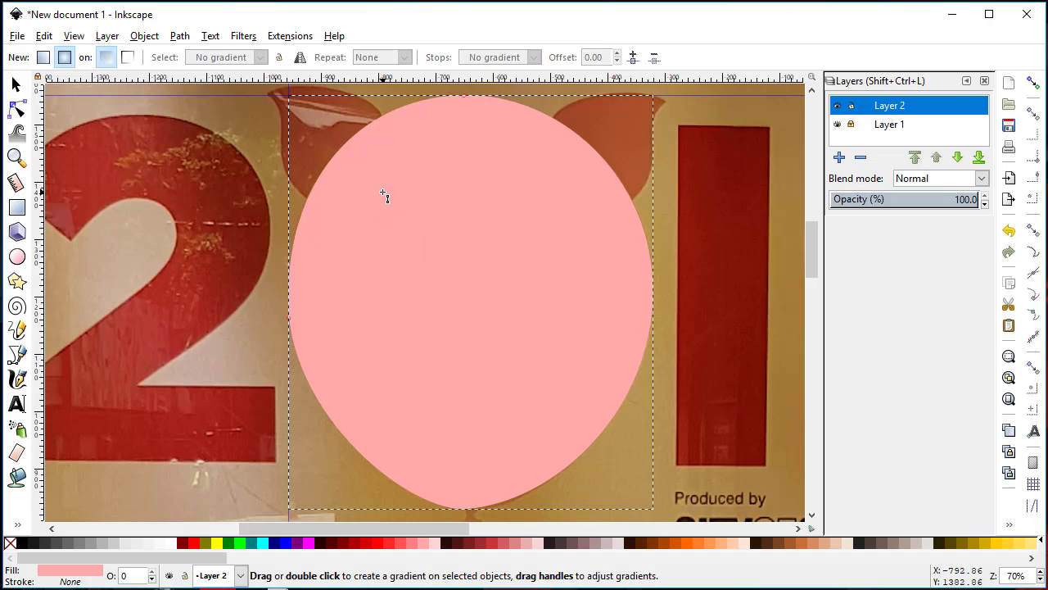
left_click_drag(379, 189, 560, 457)
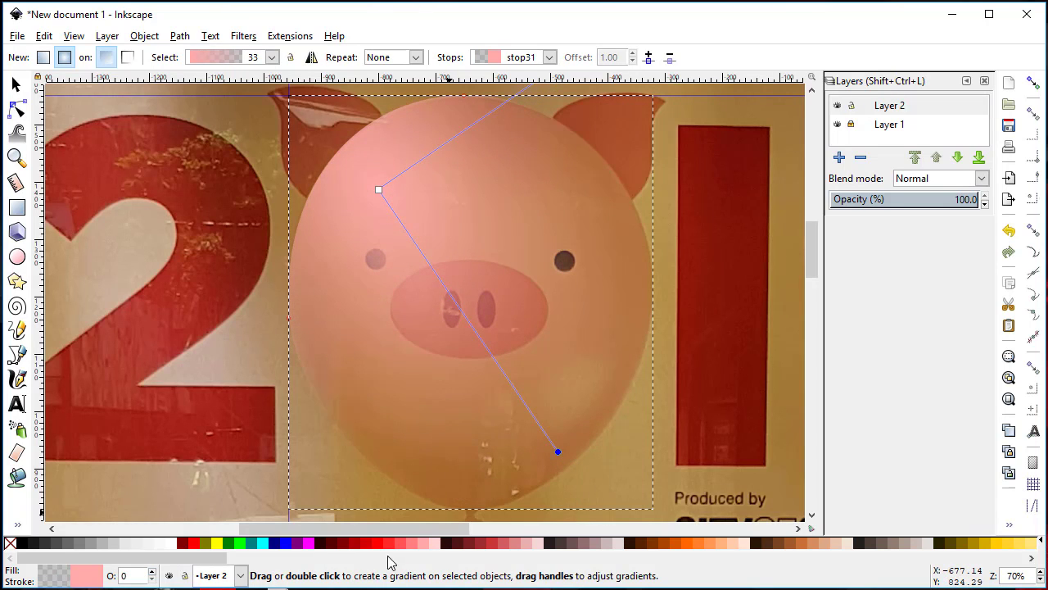
left_click(415, 544)
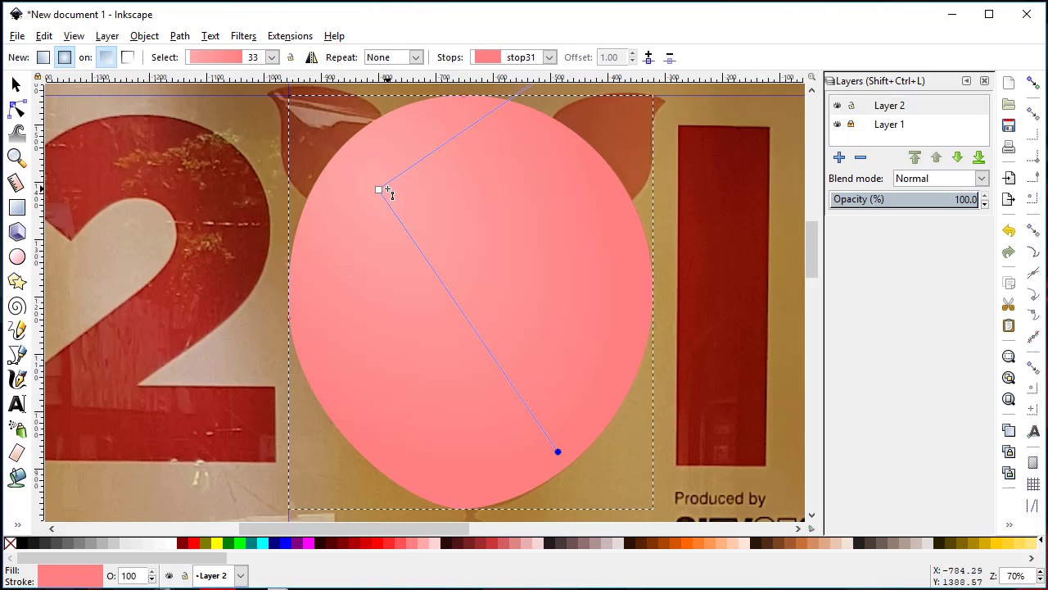
left_click(380, 190)
left_click(434, 544)
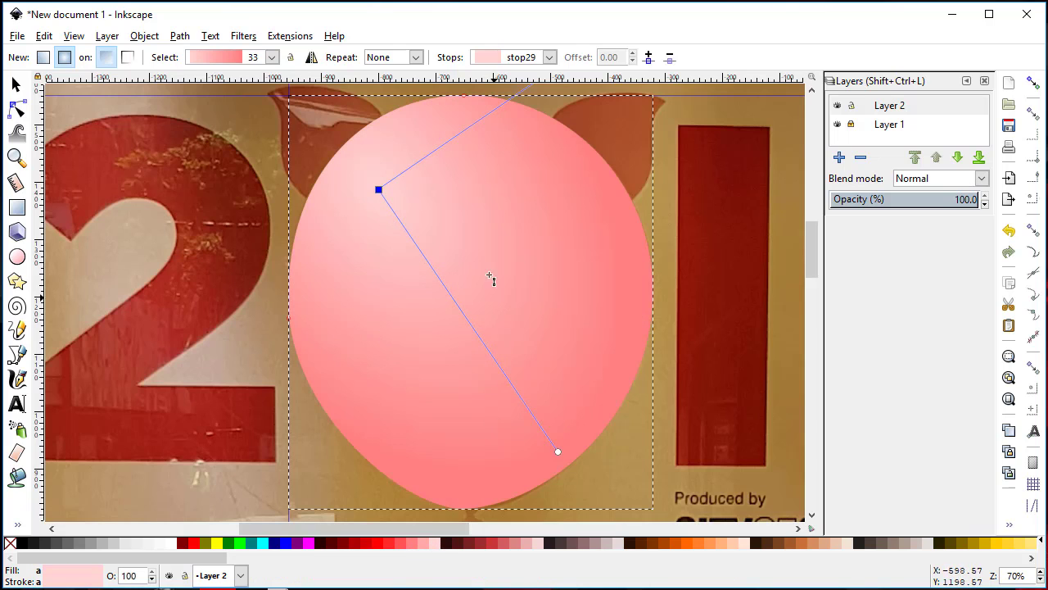
left_click_drag(378, 189, 376, 204)
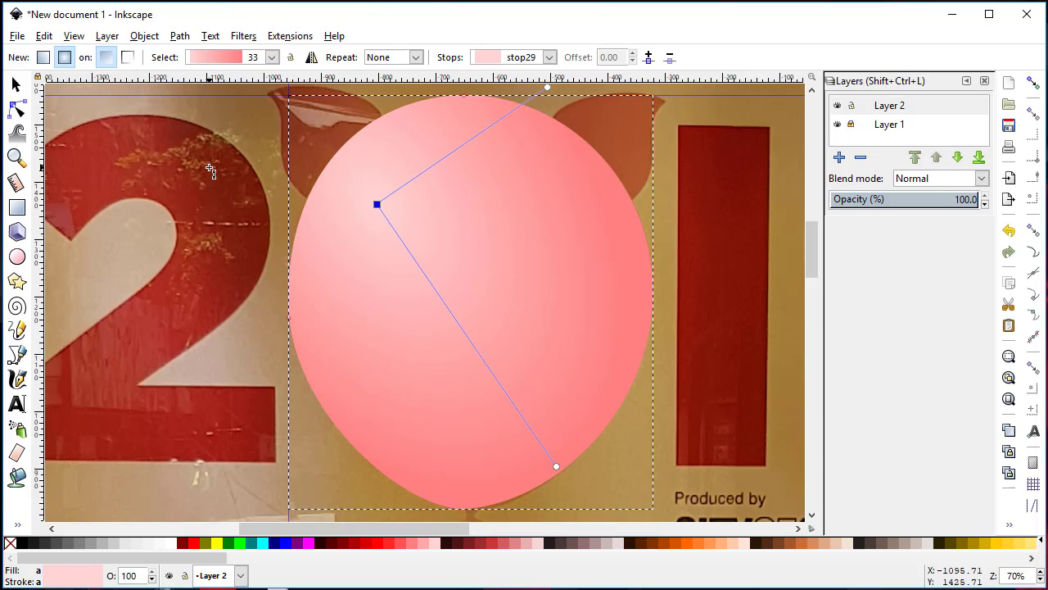
Step: Deselect the head and toggle Layer 2's visibility to compare with the photo
left_click(16, 85)
left_click(116, 167)
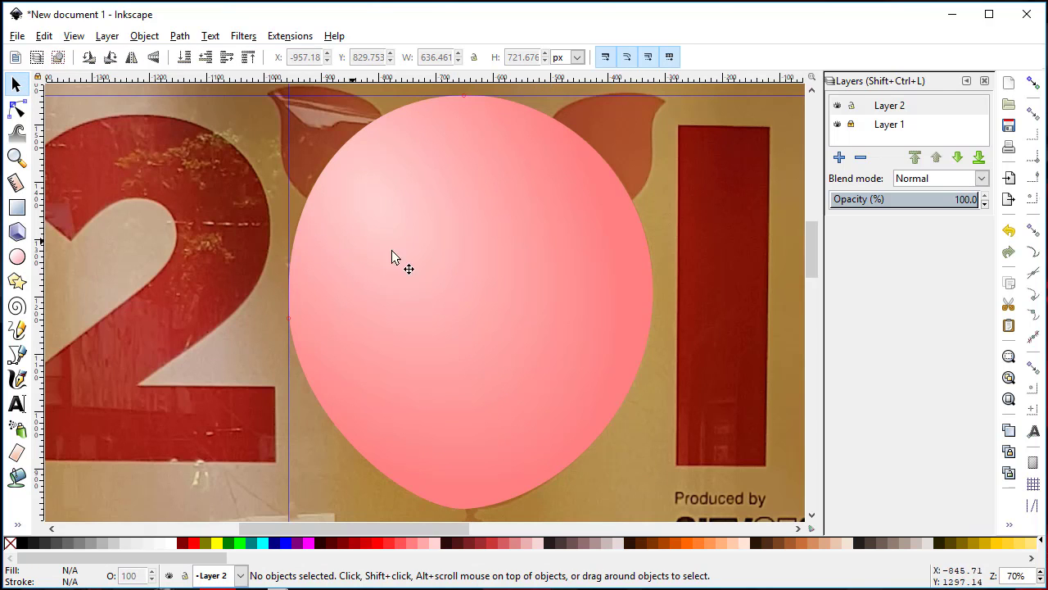
left_click(836, 106)
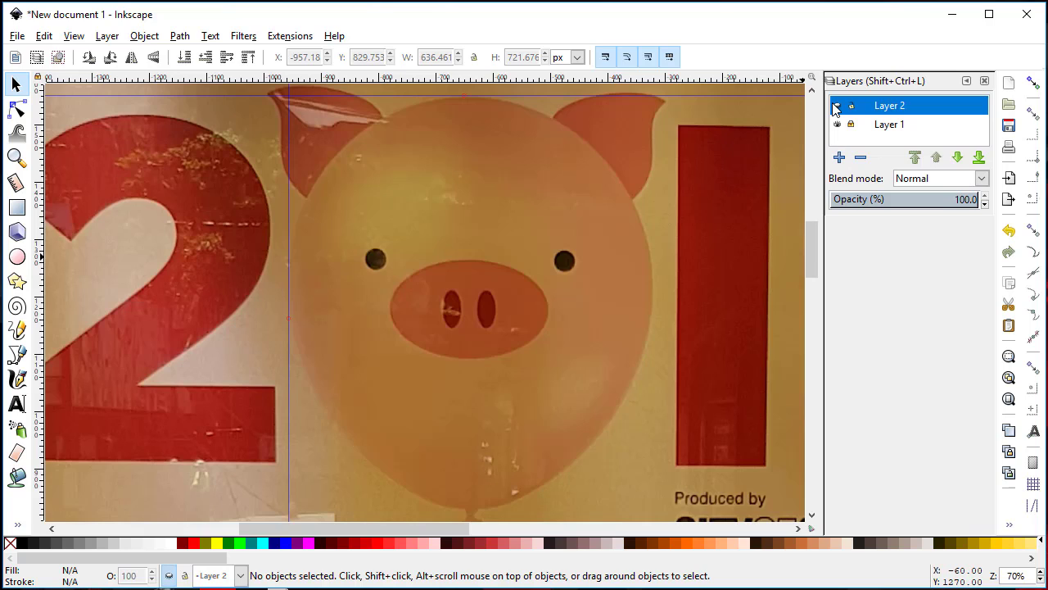
left_click(836, 106)
left_click(836, 106)
left_click(836, 107)
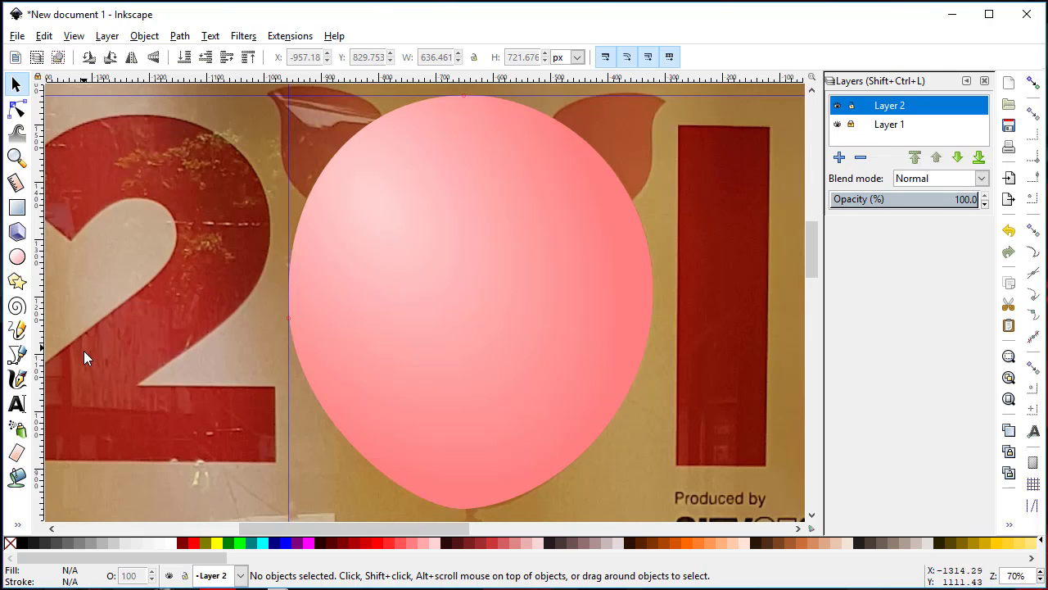
Step: Draw a small circle on the head's lower right and convert it to a path
left_click(16, 256)
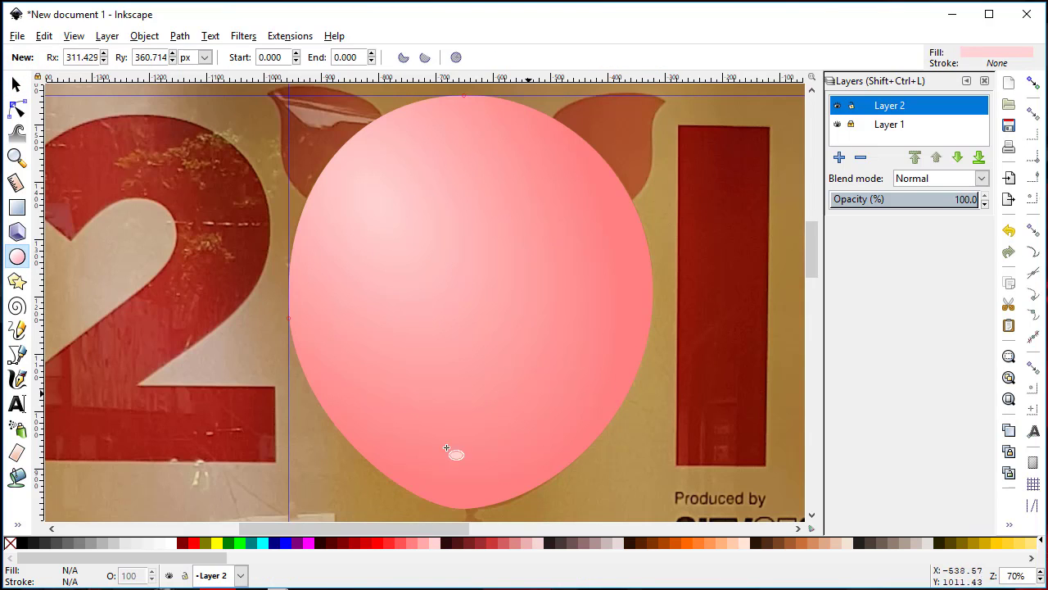
left_click_drag(549, 371, 598, 418)
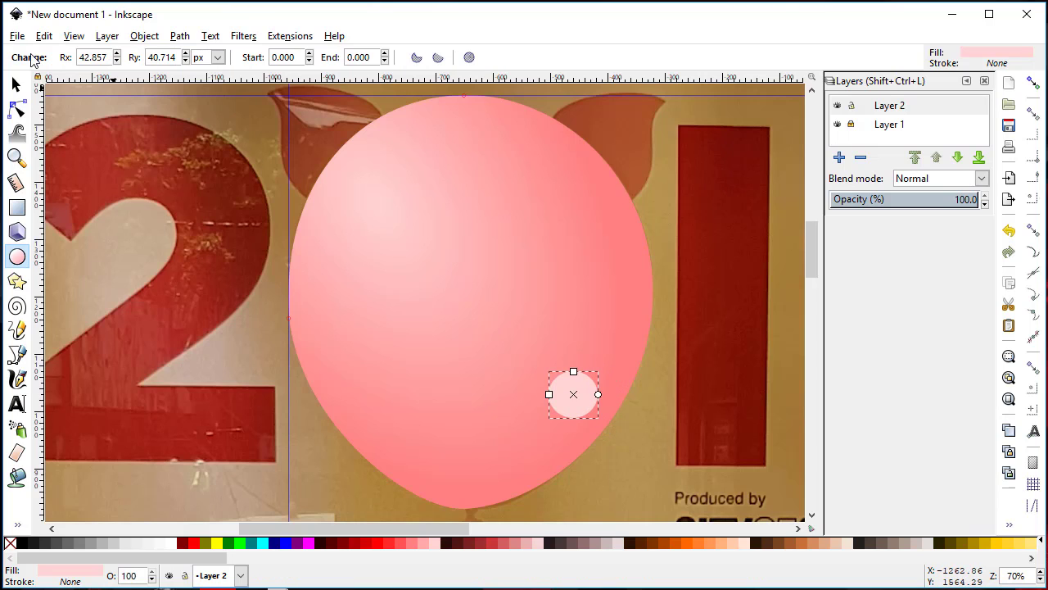
key("n")
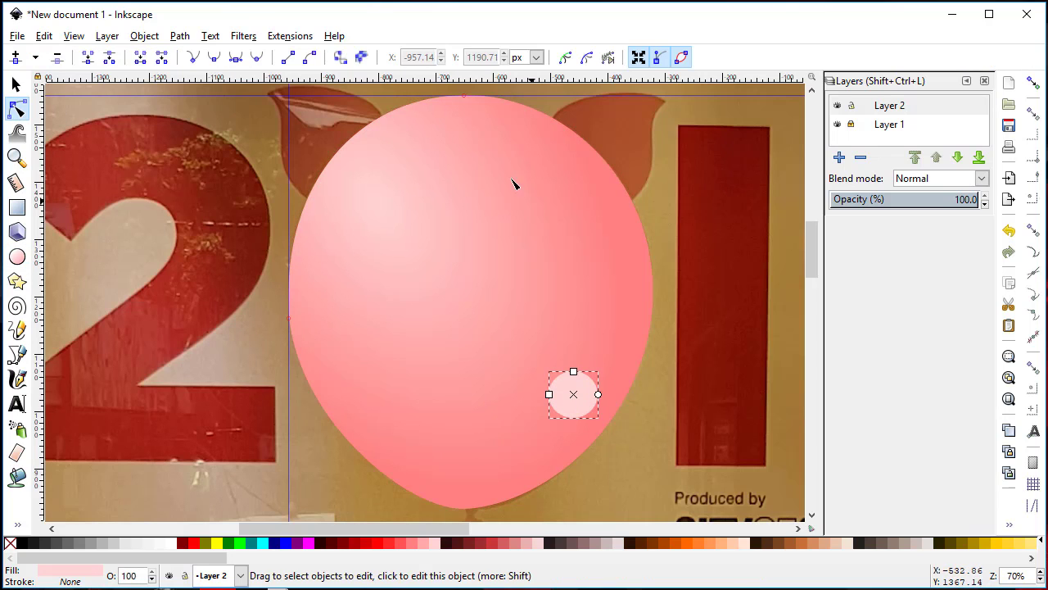
key("shift+ctrl+c")
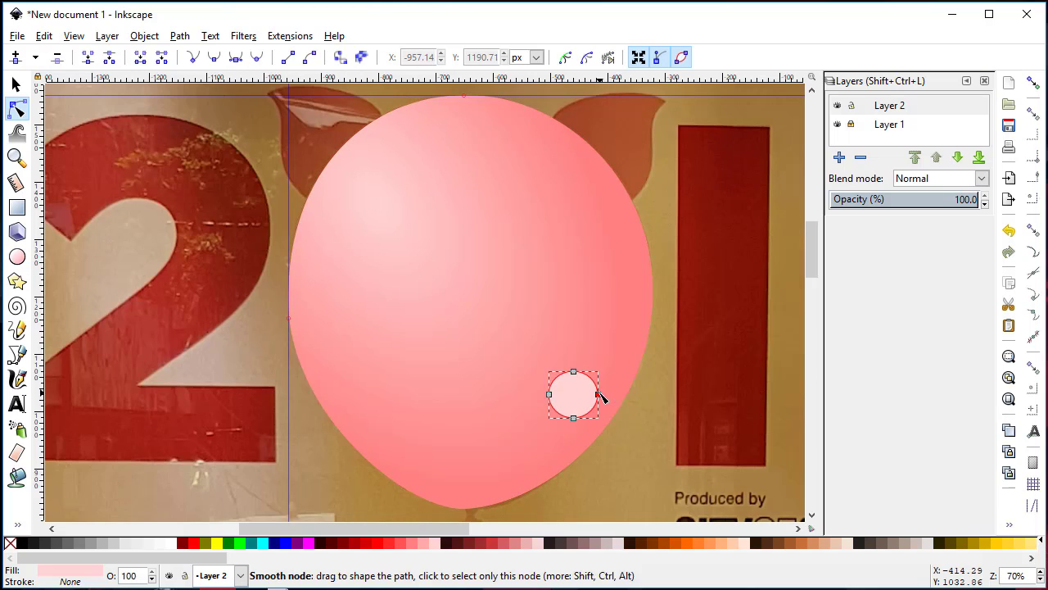
left_click(598, 394)
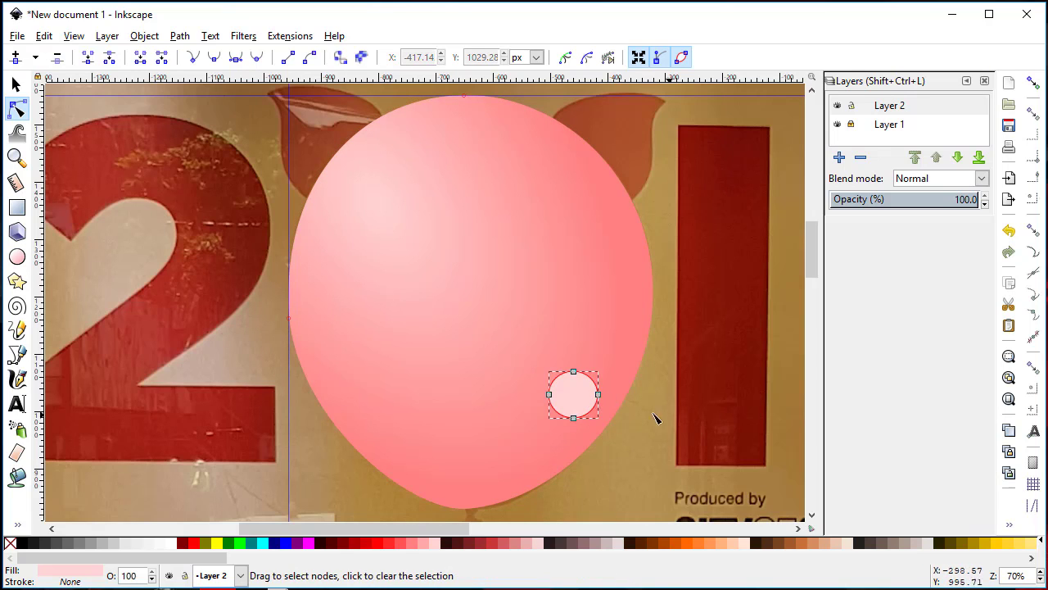
left_click(571, 393)
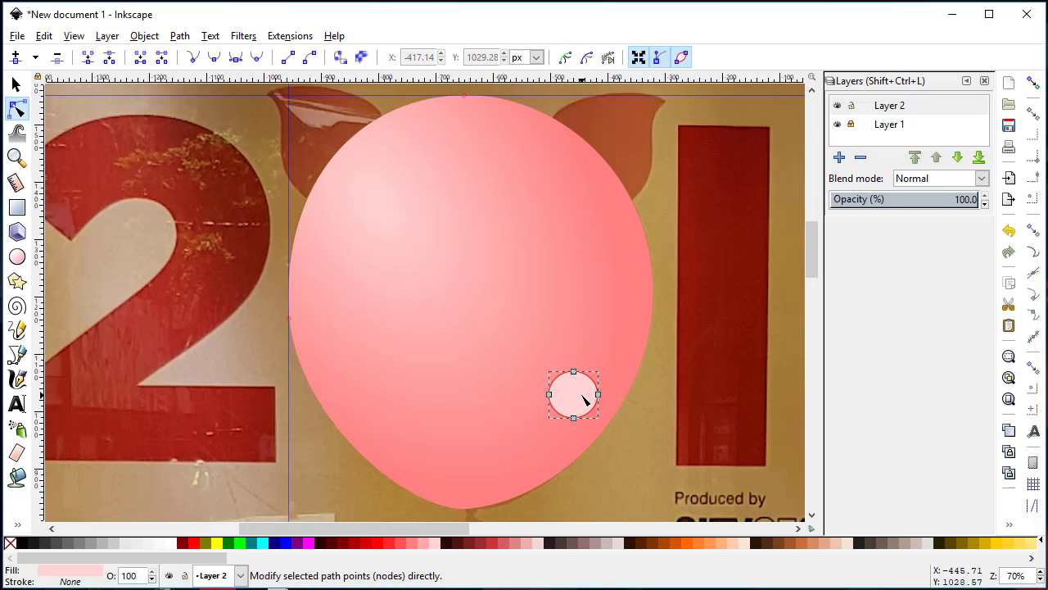
scroll(579, 395, "up", 2, "ctrl")
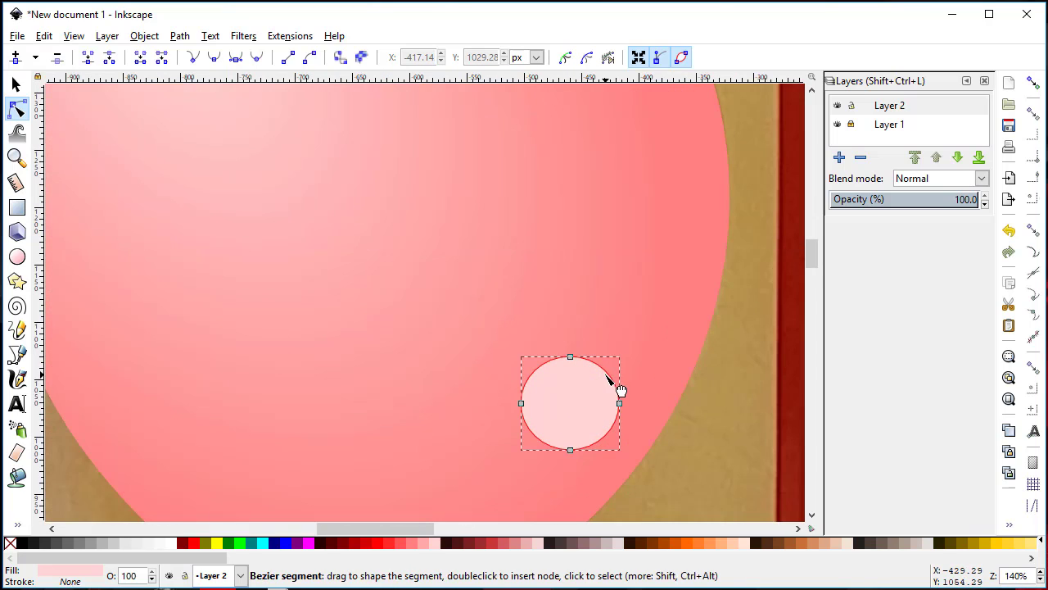
Step: Add a node on the circle's upper right and pull it into a teardrop point
double_click(607, 372)
left_click_drag(612, 373, 629, 350)
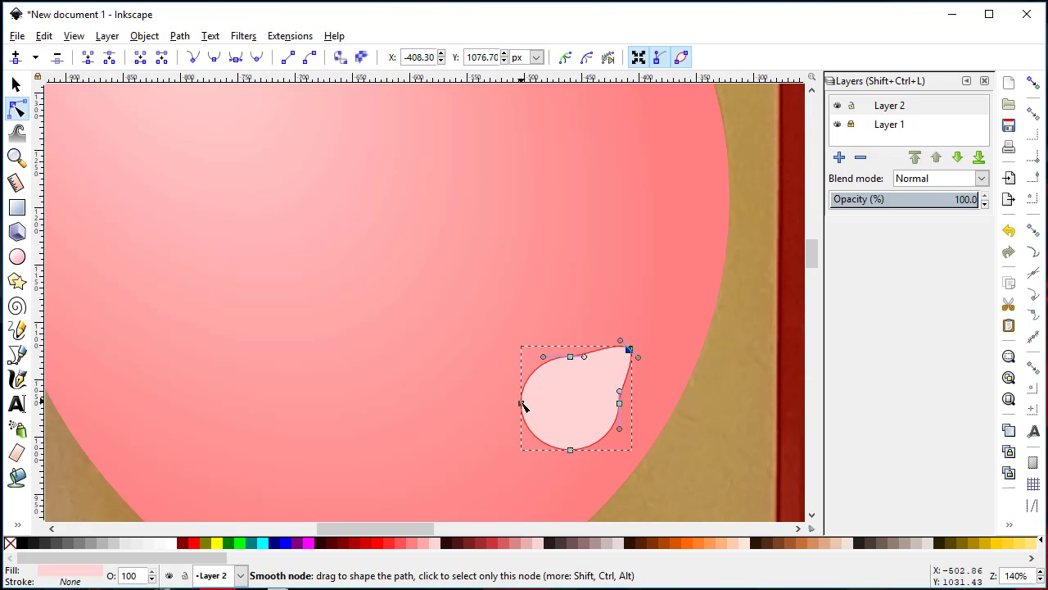
left_click_drag(521, 403, 519, 420)
left_click_drag(570, 451, 561, 469)
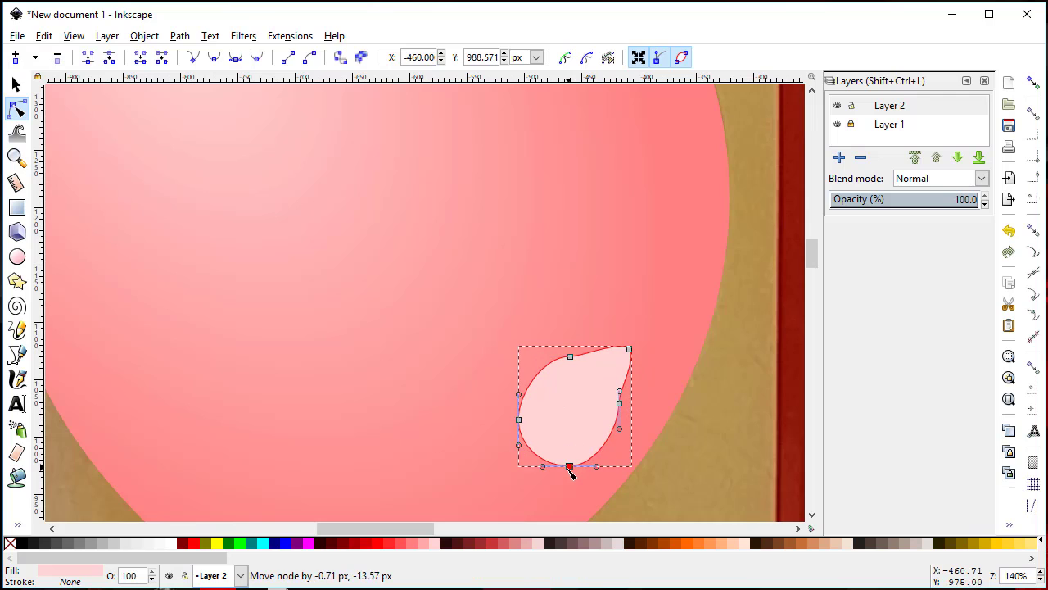
Step: Delete the top and right nodes and stretch the tip into a slanted leaf shape
left_click(571, 357)
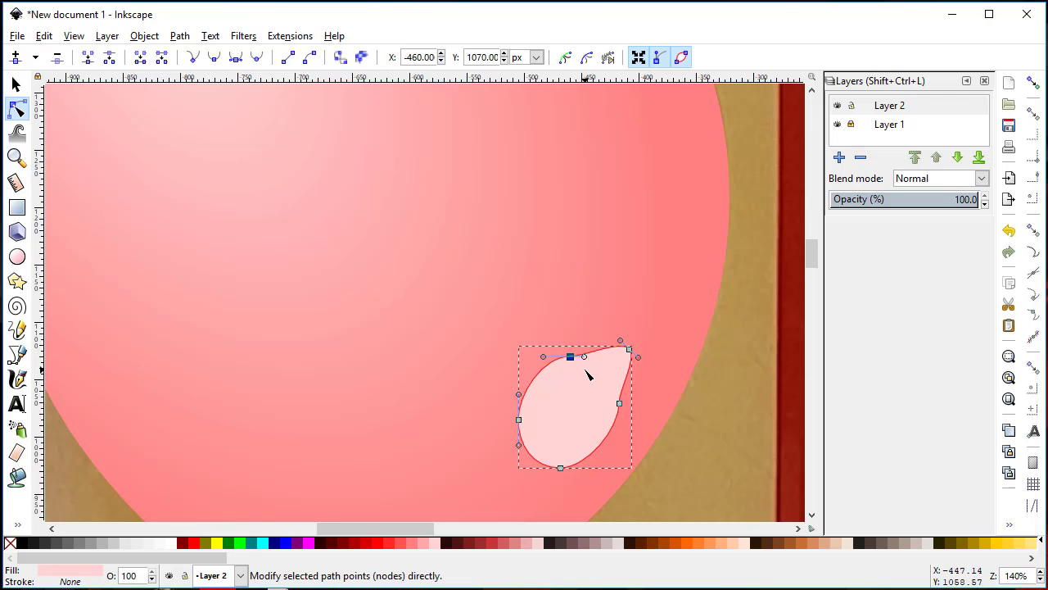
key("Delete")
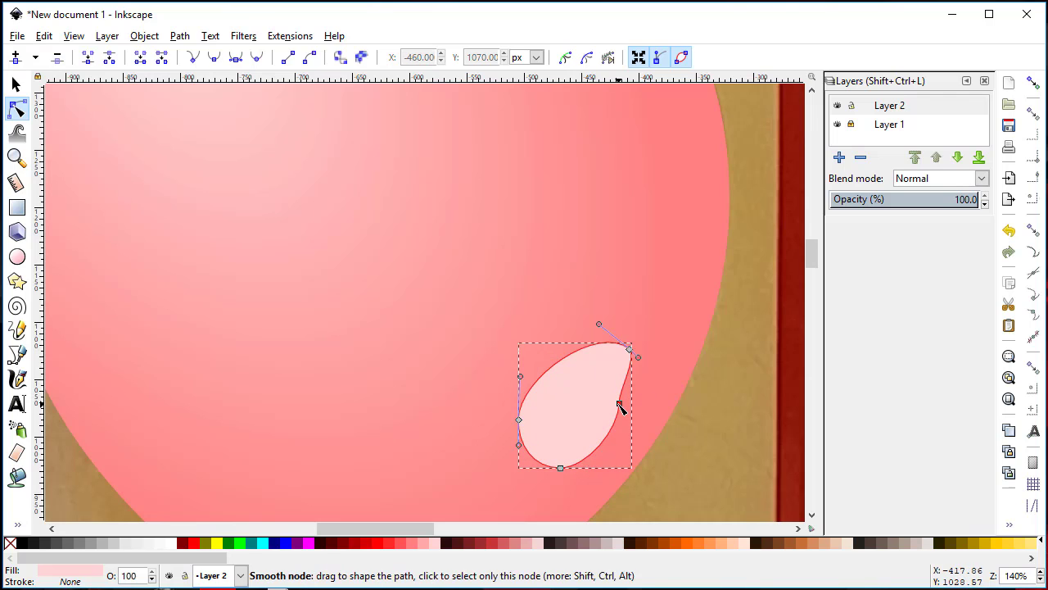
left_click(619, 404)
key("Delete")
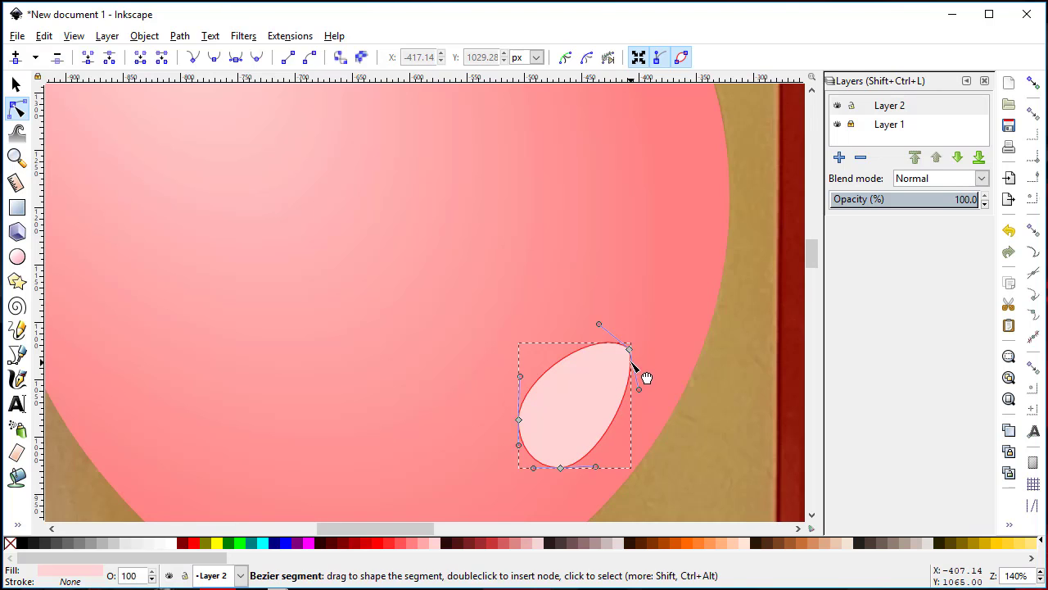
left_click_drag(632, 355, 646, 352)
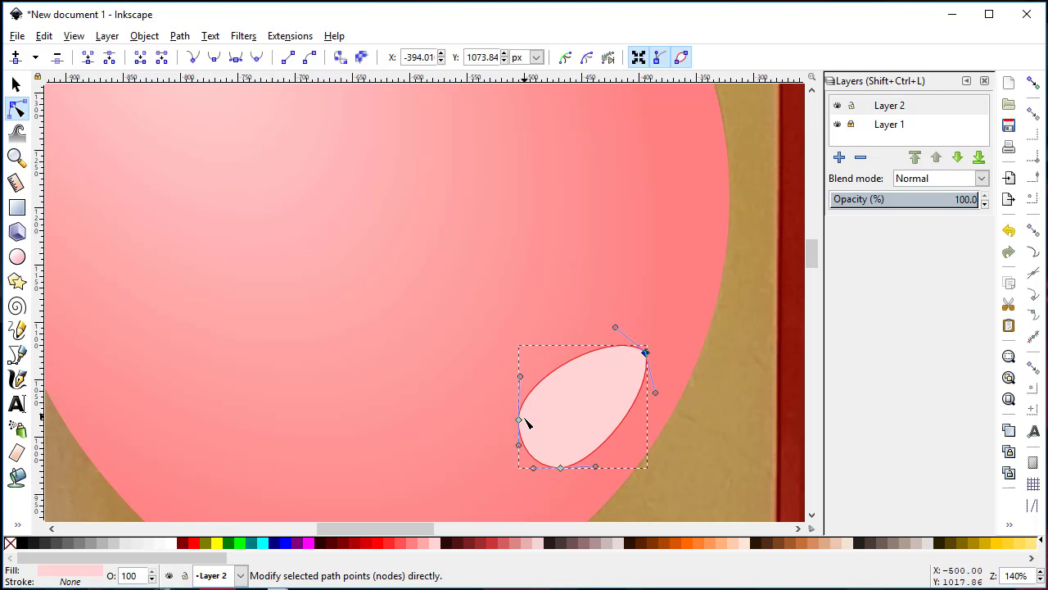
left_click_drag(519, 425, 519, 442)
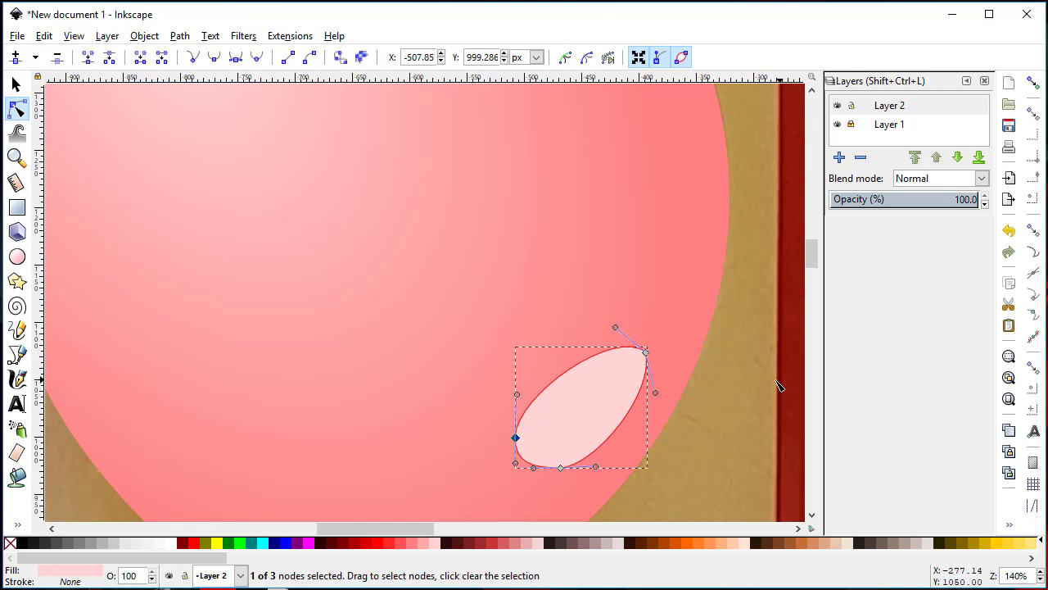
left_click(751, 386)
scroll(753, 387, "down", 1)
scroll(757, 389, "down", 1)
Step: Toggle the balloon layer's visibility to compare it with the photo
key("space")
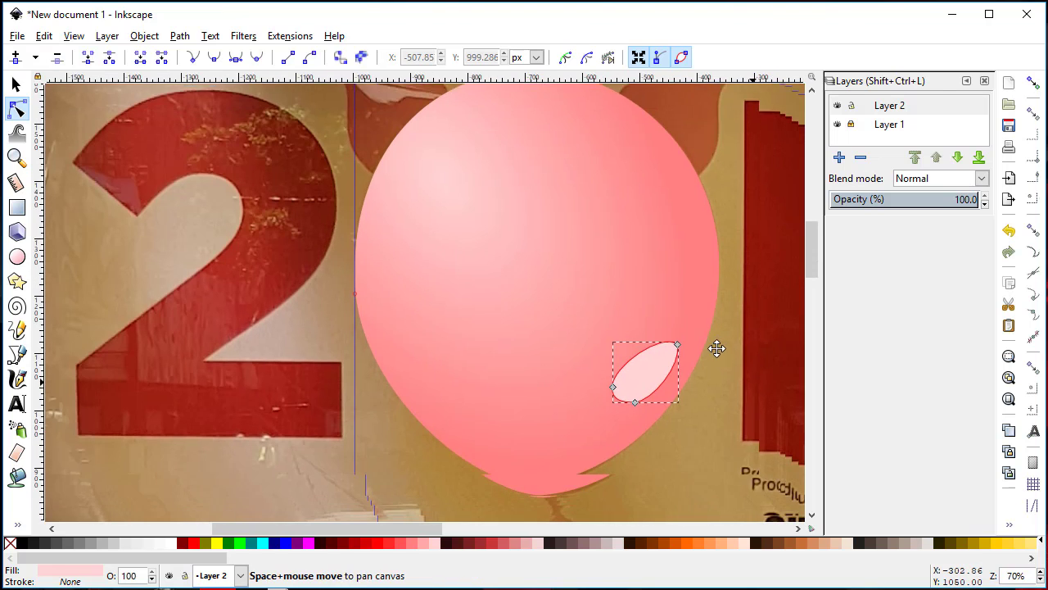
left_click(837, 106)
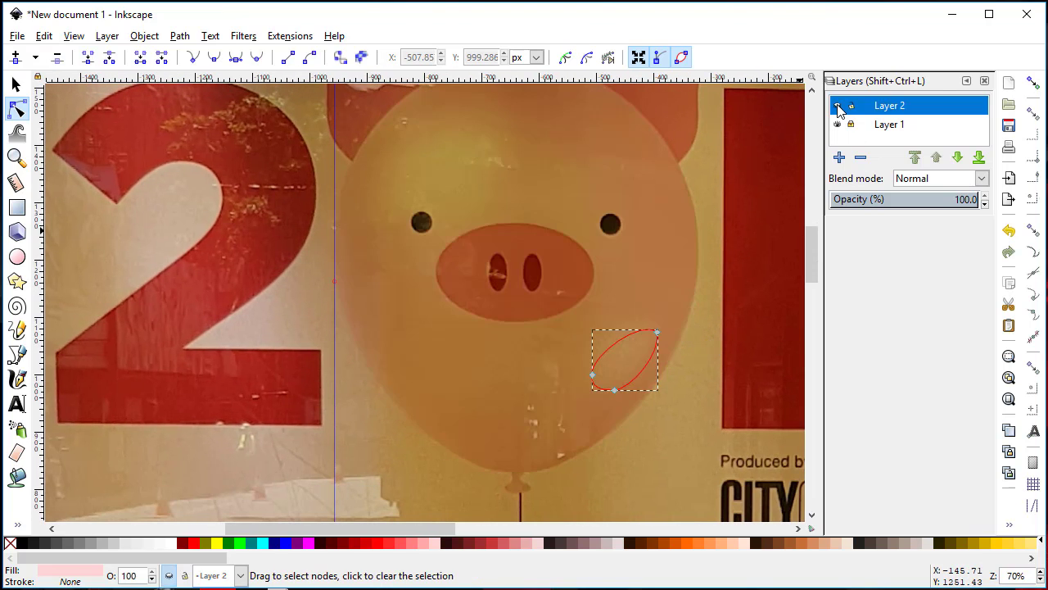
left_click(837, 107)
left_click(837, 106)
left_click(837, 106)
Step: Select the leaf highlight and show its Fill and Stroke settings
left_click(697, 419)
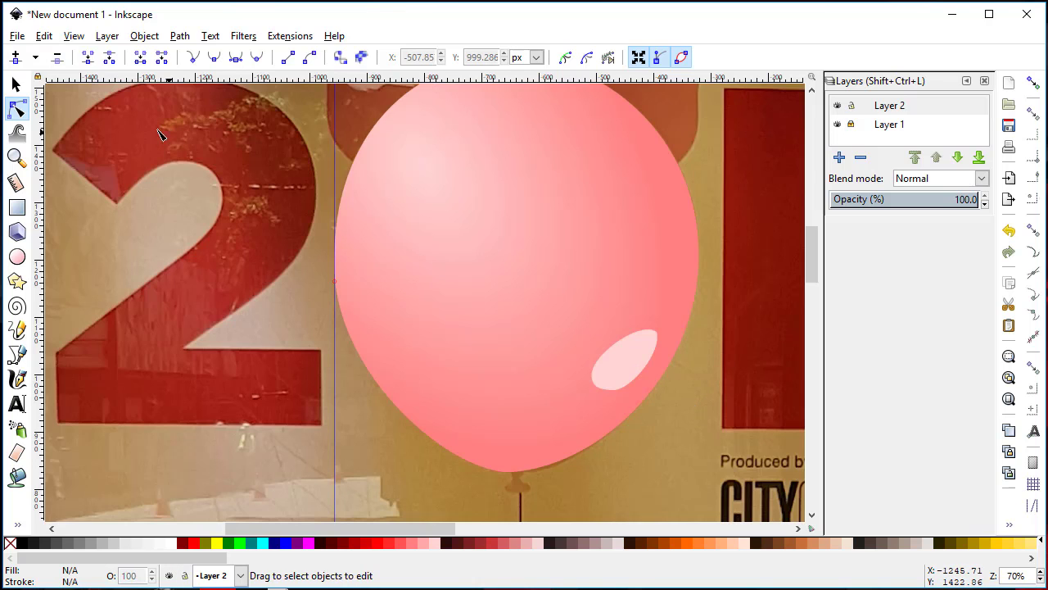
left_click(16, 85)
left_click(655, 348)
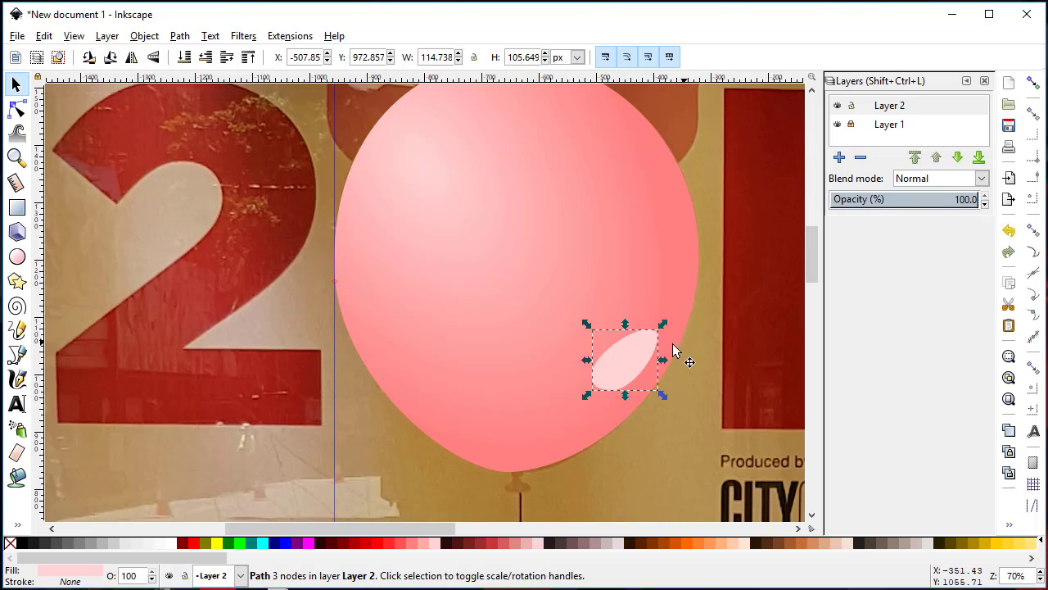
key("ctrl")
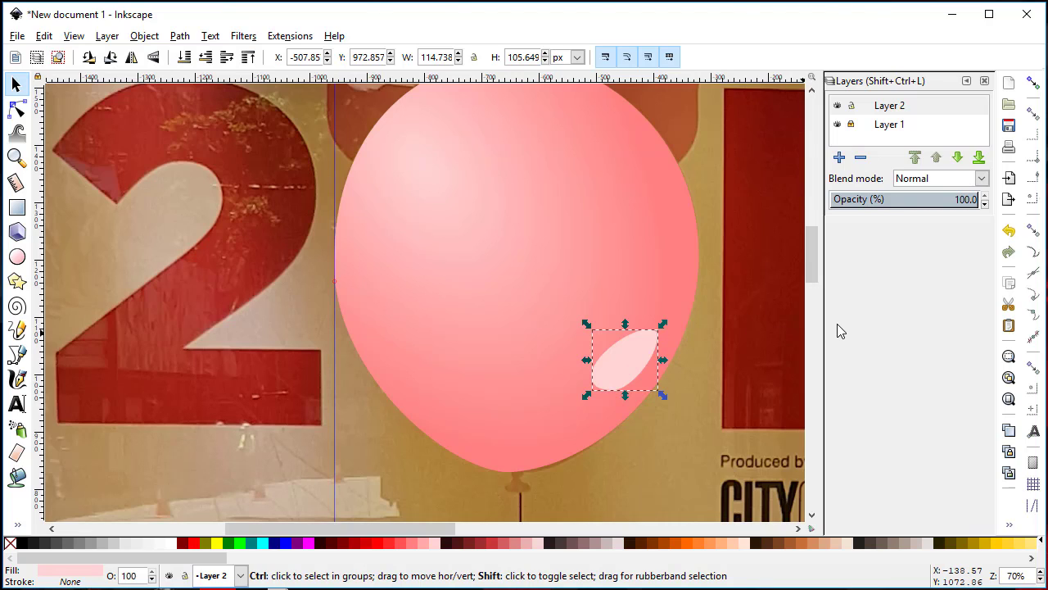
key("ctrl+shift+f")
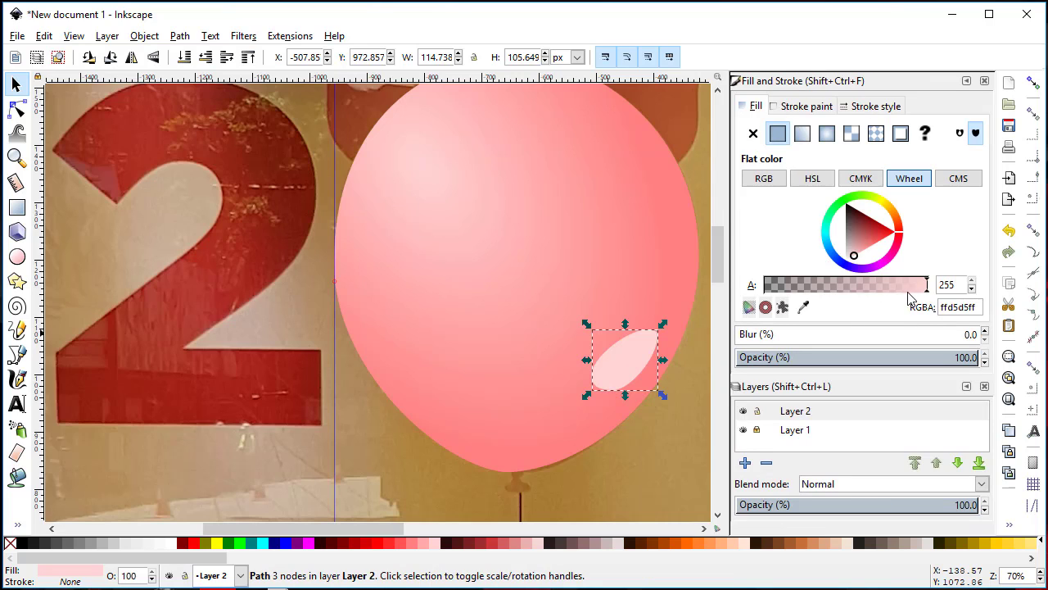
Step: Blur the leaf highlight to 32.4 and preview it deselected
left_click_drag(775, 336, 817, 334)
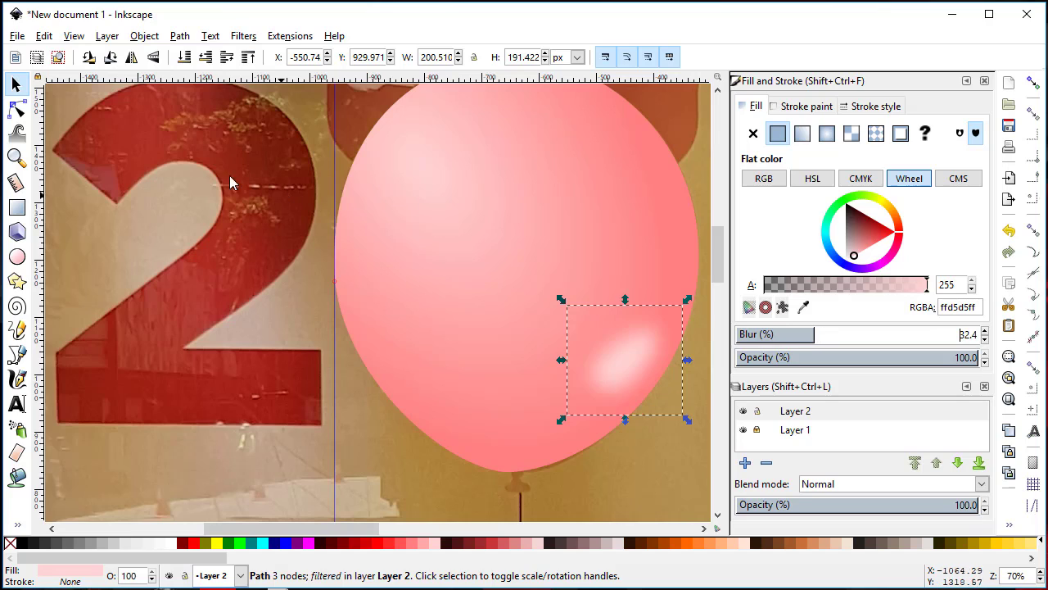
left_click(133, 164)
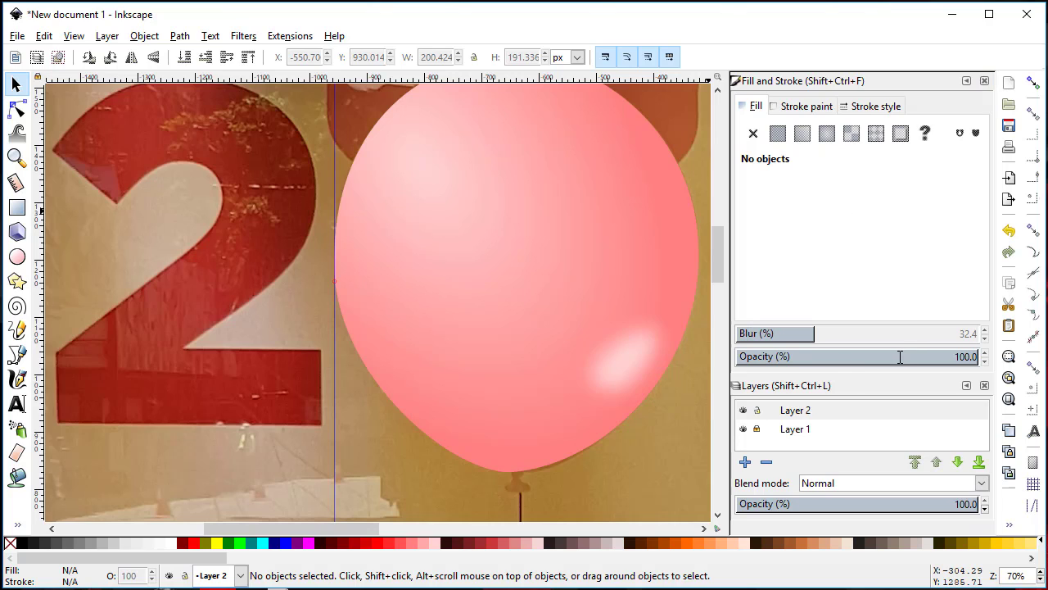
left_click(654, 360)
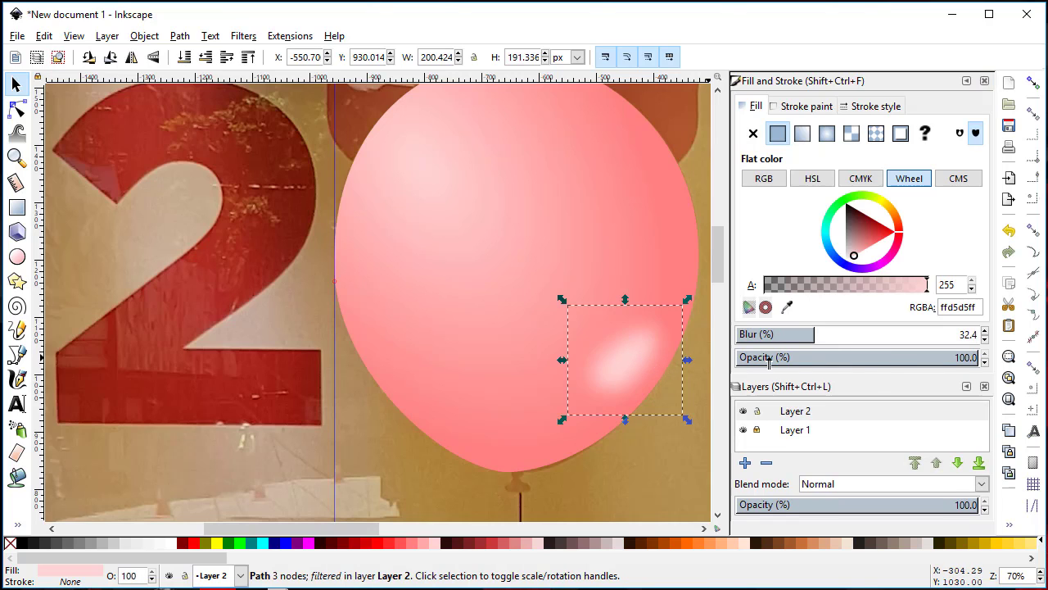
Step: Set the highlight's opacity to about 86.8% and close Fill and Stroke
left_click(889, 360)
left_click(854, 359)
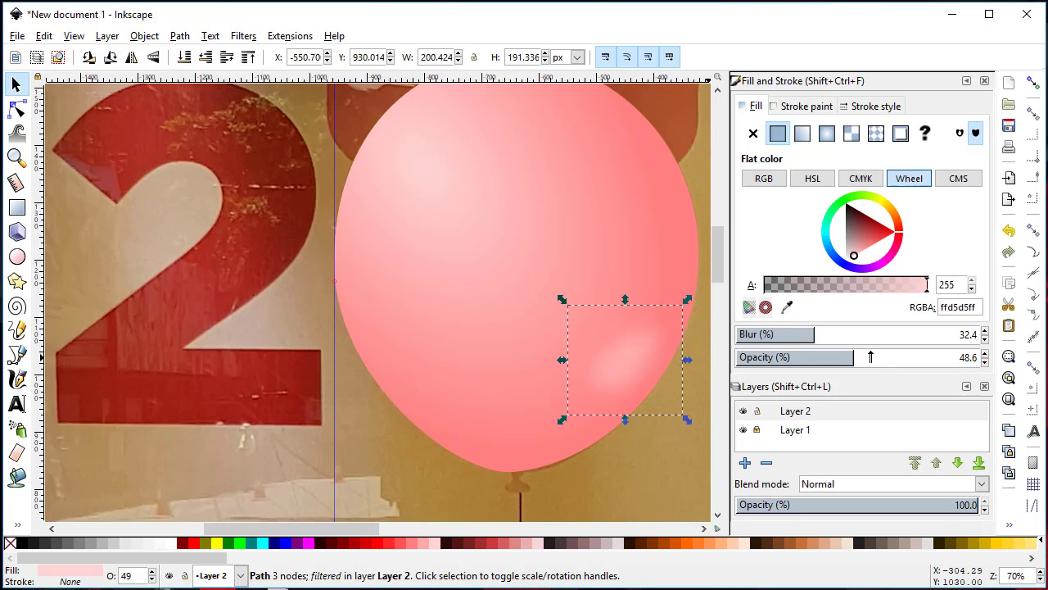
left_click(871, 357)
left_click_drag(893, 358, 947, 357)
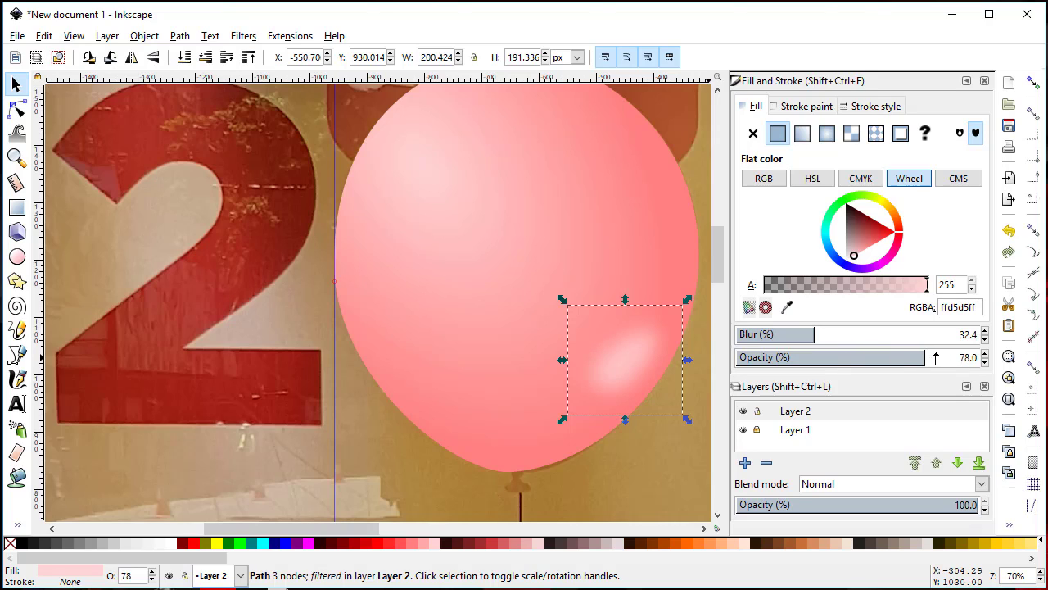
left_click(984, 81)
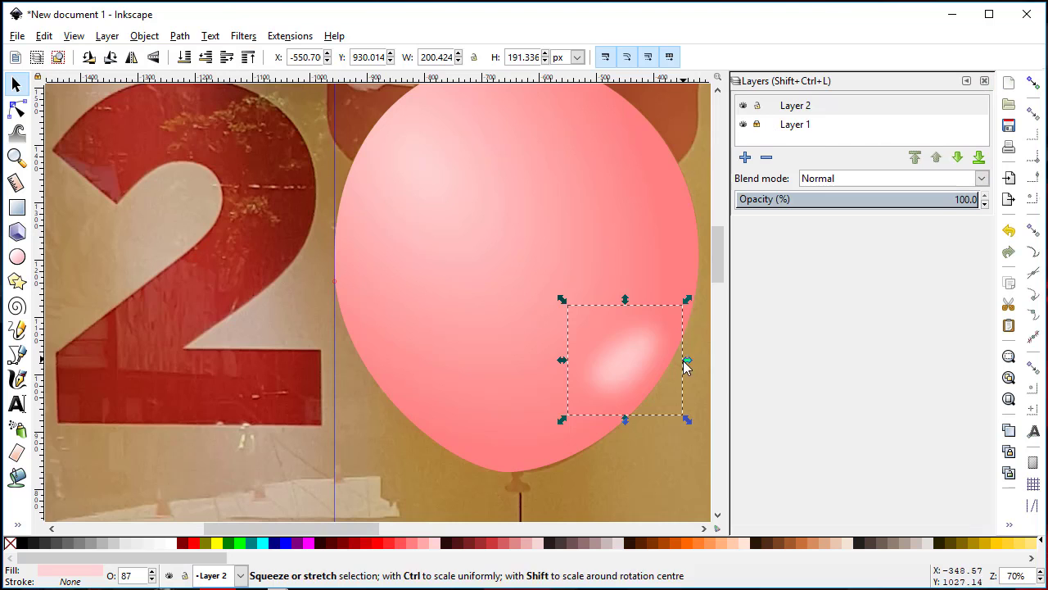
left_click(635, 463)
key("space")
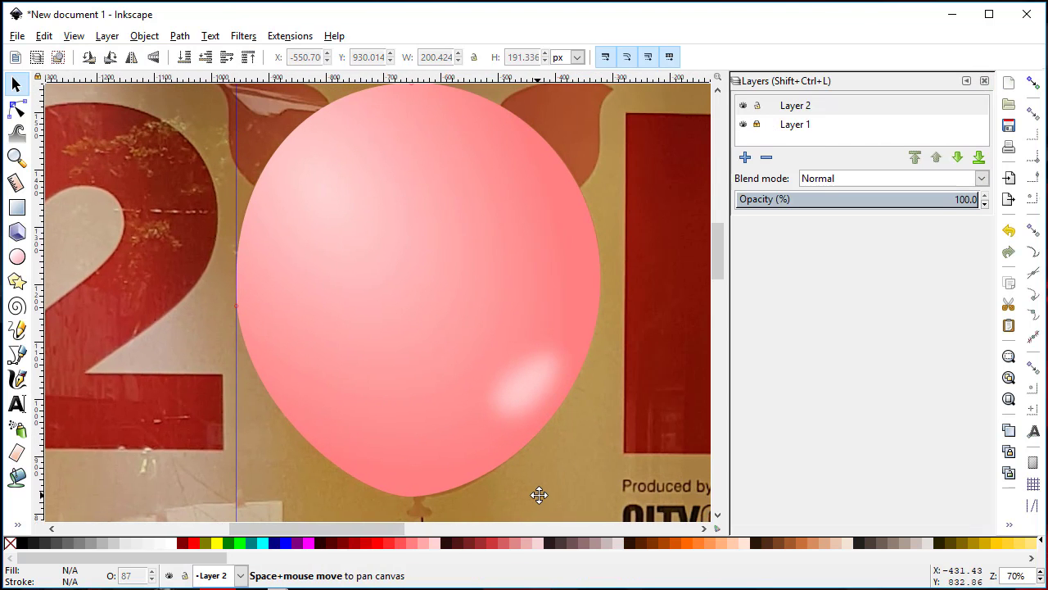
Step: Check the balloon against the photo, then lower Layer 2's opacity to 38.2%
left_click(743, 106)
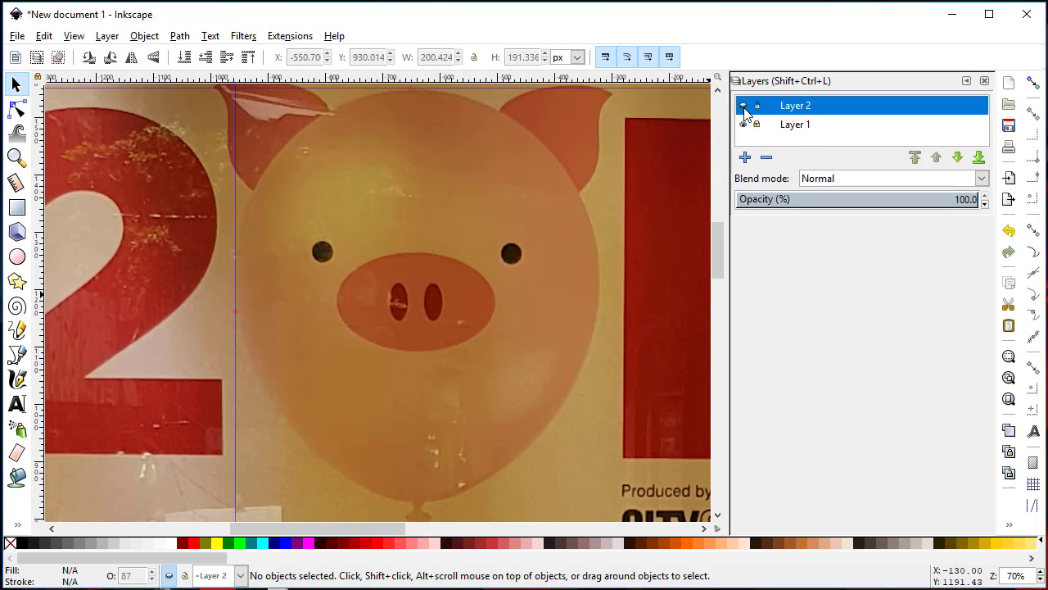
left_click(744, 106)
left_click(743, 106)
left_click(744, 107)
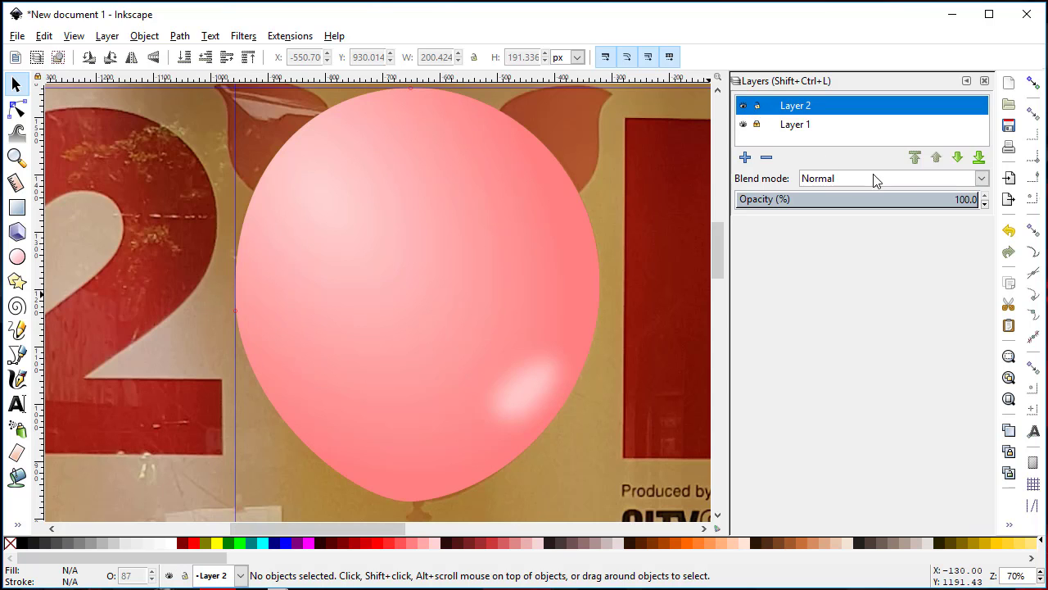
left_click_drag(876, 202, 828, 199)
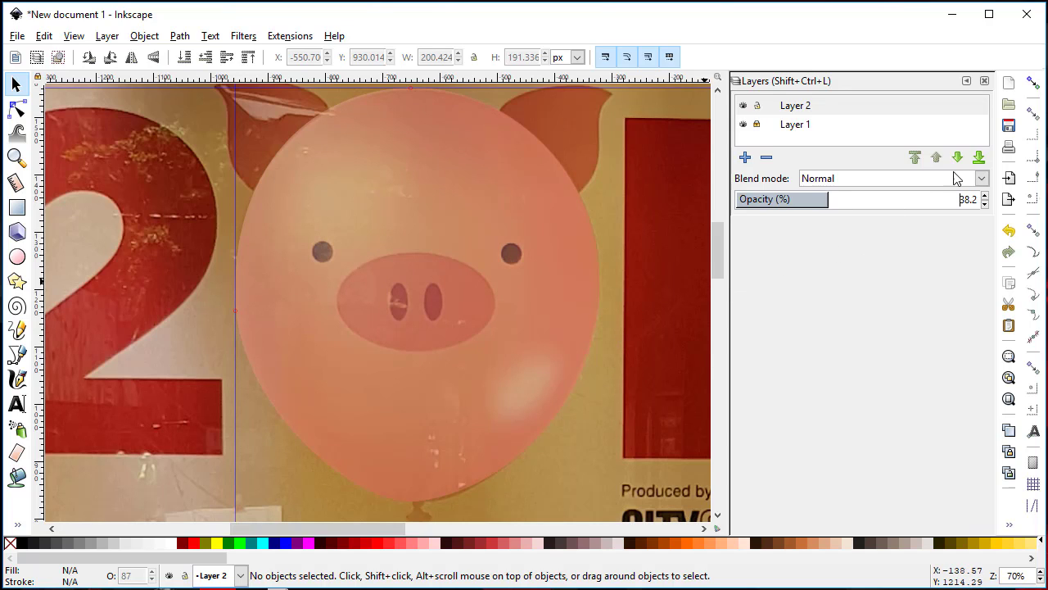
left_click_drag(376, 529, 380, 528)
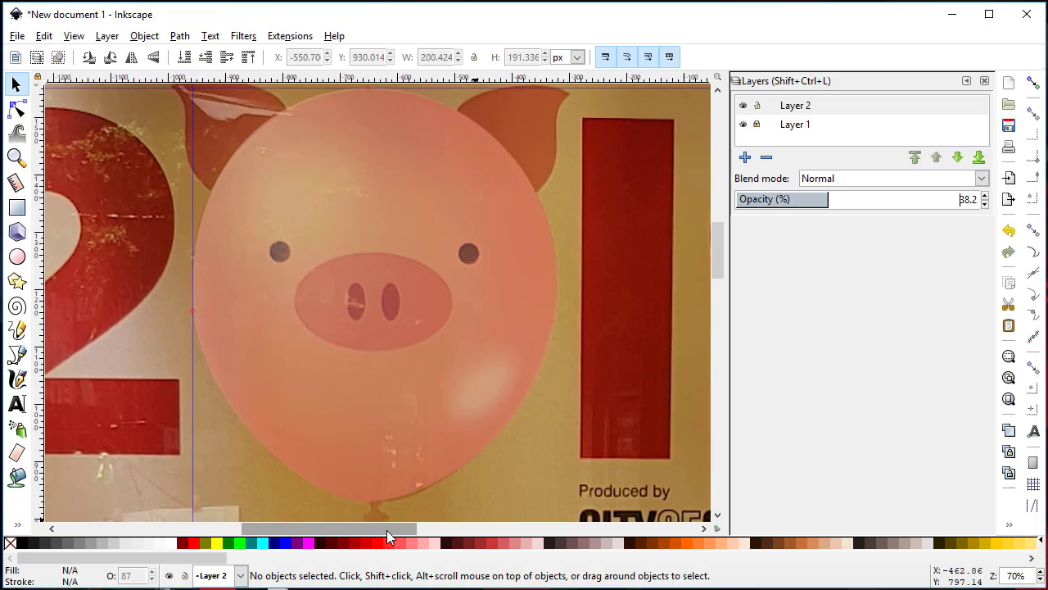
left_click(17, 259)
Step: Draw a black 35.714 × 38.571 px ellipse over the pig's left eye
left_click(25, 543)
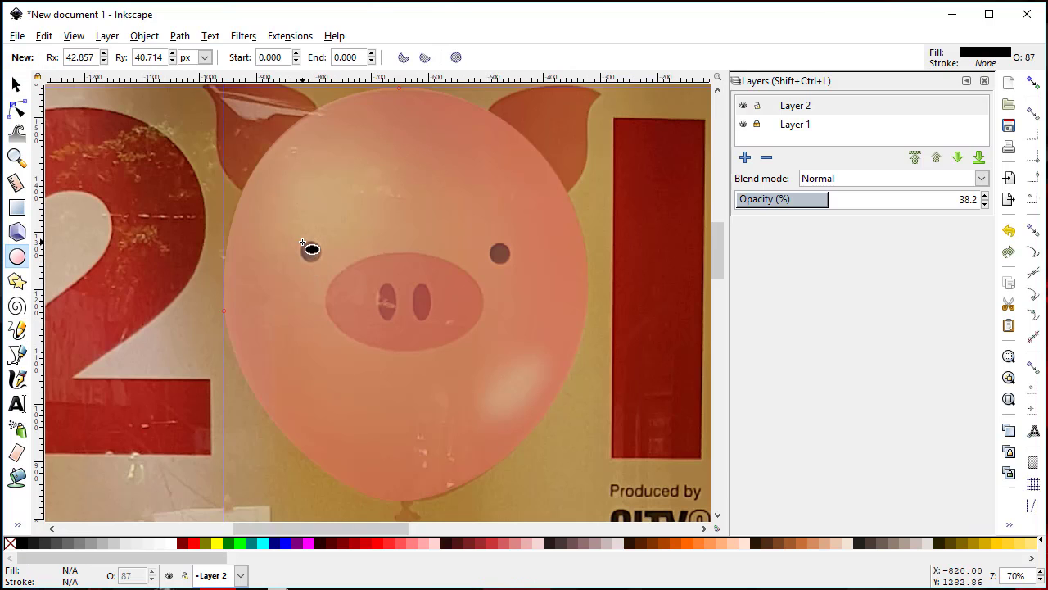
left_click_drag(302, 243, 322, 263)
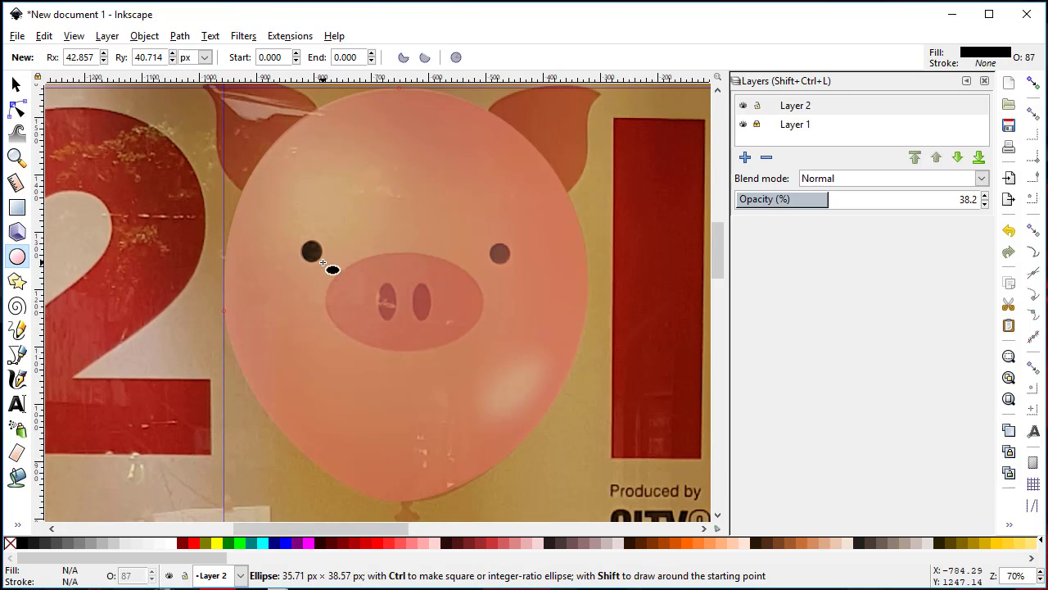
left_click(15, 85)
scroll(302, 260, "up", 2)
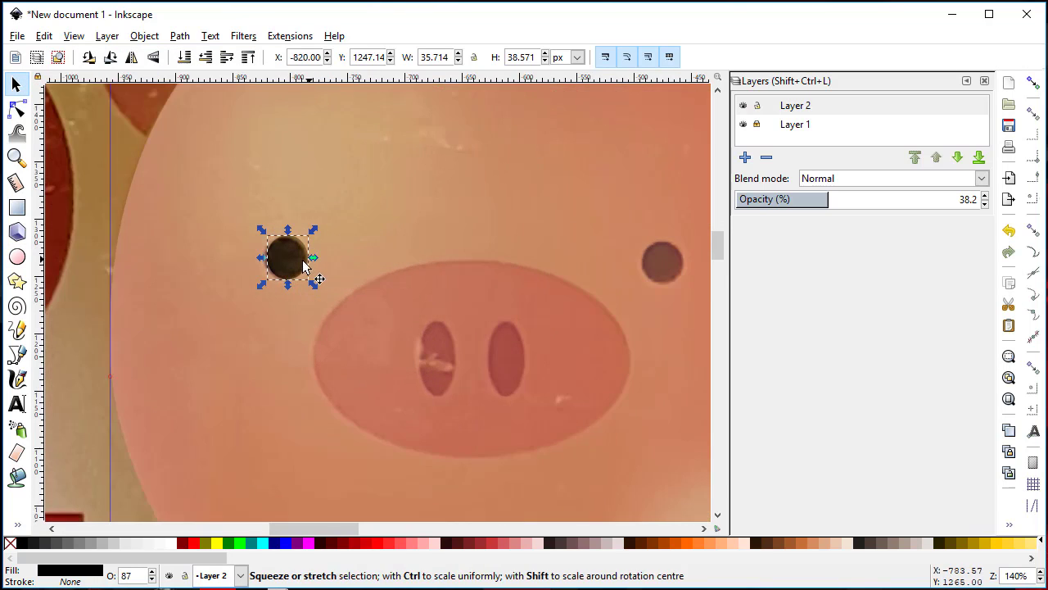
scroll(302, 259, "up", 1)
left_click_drag(280, 261, 277, 262)
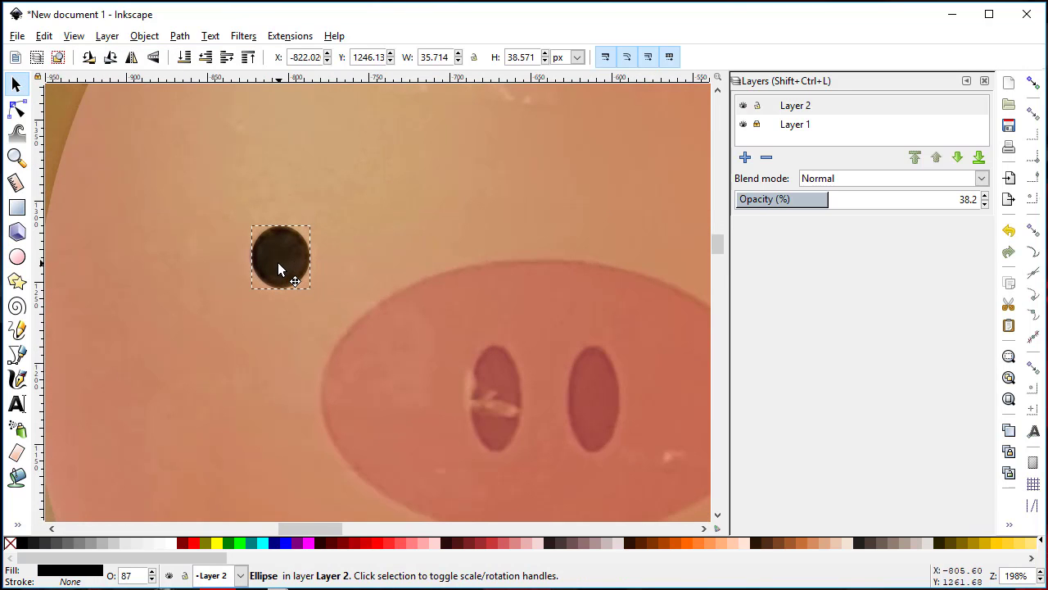
left_click(546, 233)
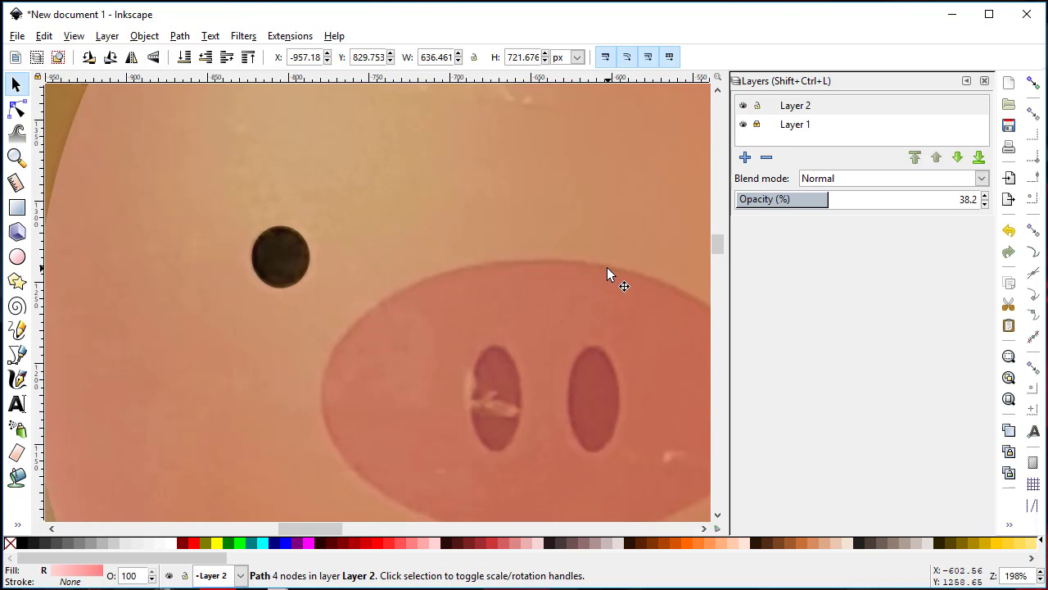
left_click(311, 254)
Step: Adjust Layer 2's opacity, settling at 47%, while checking the eye against the photo
mouse_move(833, 206)
left_mouse_down()
mouse_move(784, 199)
mouse_move(883, 201)
left_mouse_up()
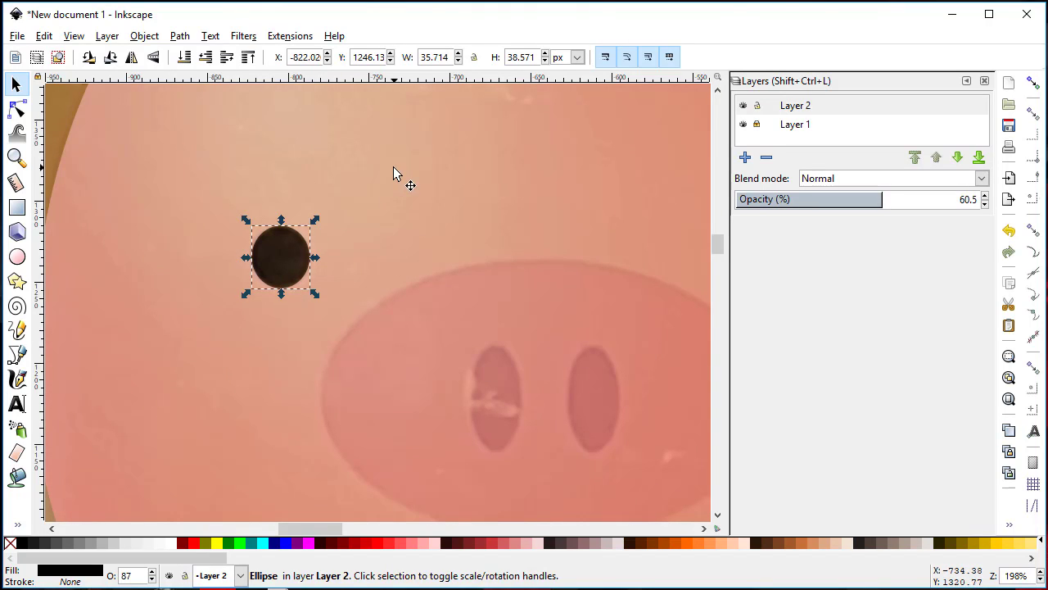
left_click(393, 172)
left_click(273, 278)
scroll(469, 261, "down", 1)
scroll(518, 275, "down", 1)
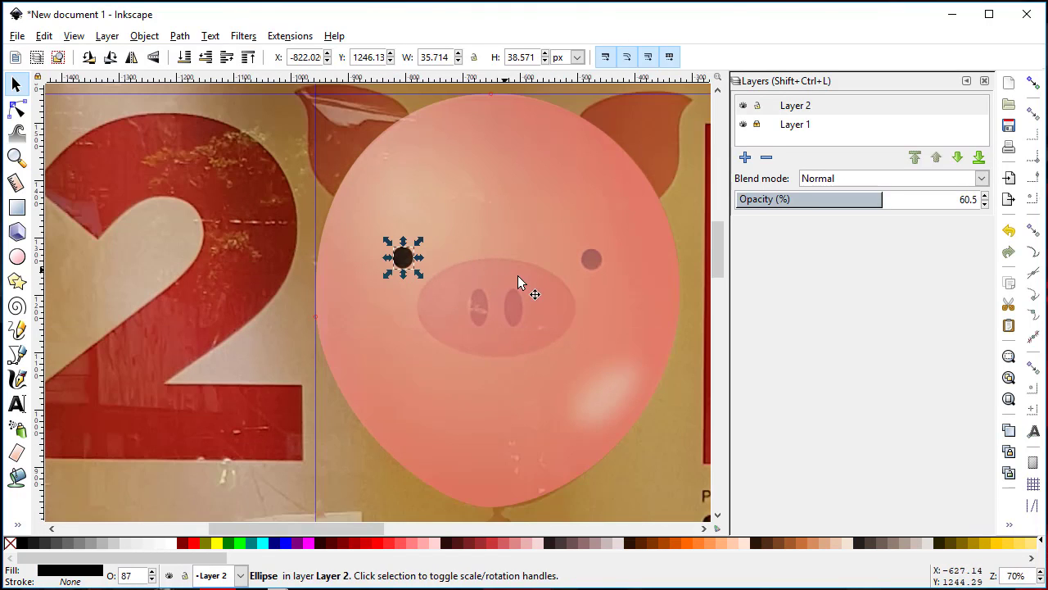
scroll(429, 271, "down", 1)
scroll(418, 271, "down", 1)
left_click(225, 296)
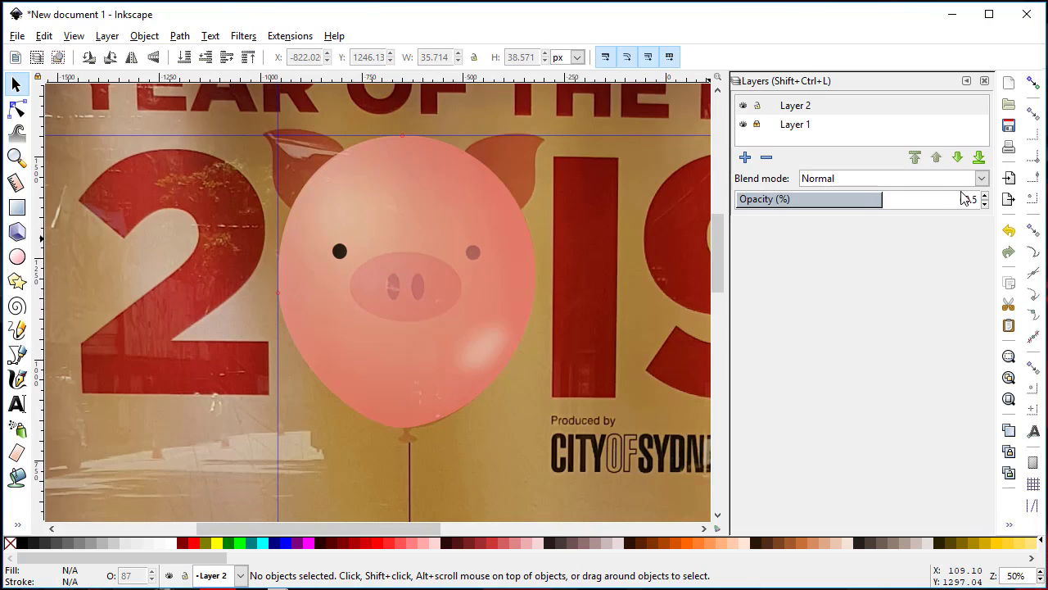
mouse_move(946, 200)
left_mouse_down()
mouse_move(990, 203)
mouse_move(849, 200)
left_mouse_up()
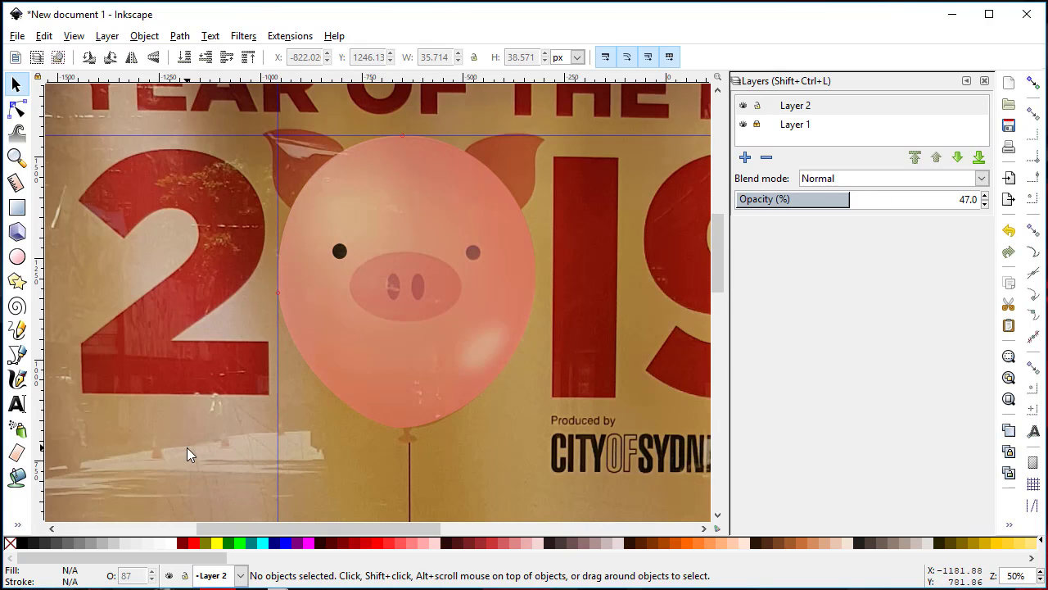
left_click(340, 250)
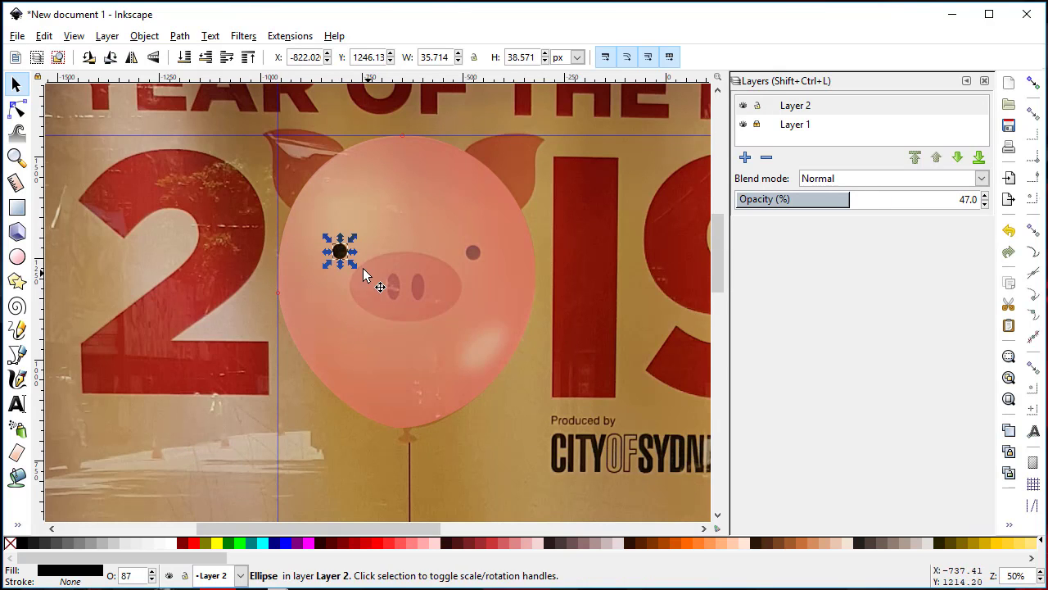
Step: Duplicate the left eye with Ctrl+D and place the copy over the photo's right eye
key("ctrl+d")
left_click_drag(342, 254, 477, 271)
left_click(575, 420)
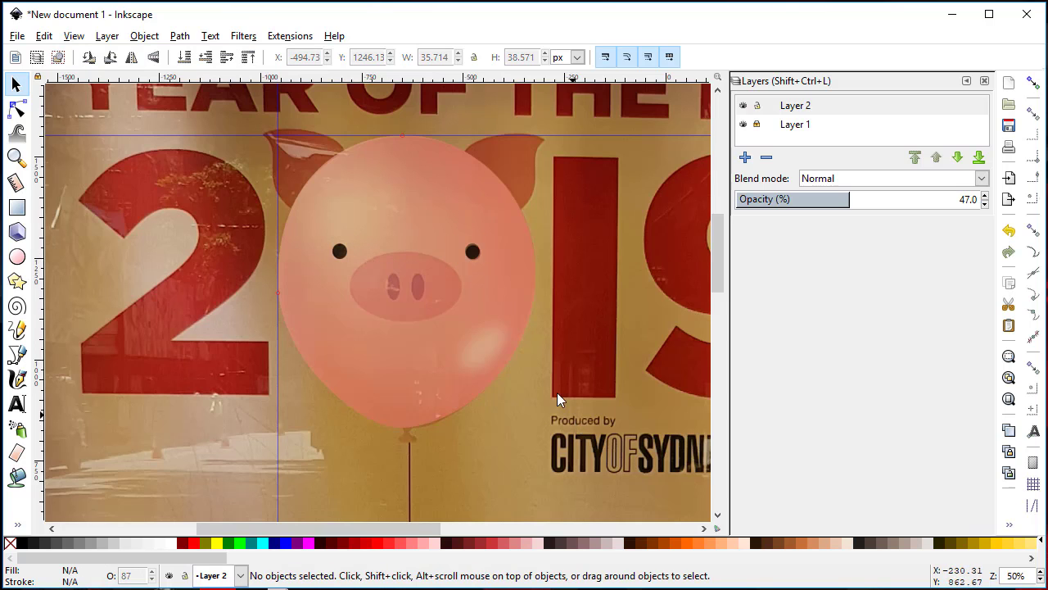
scroll(475, 276, "up", 3)
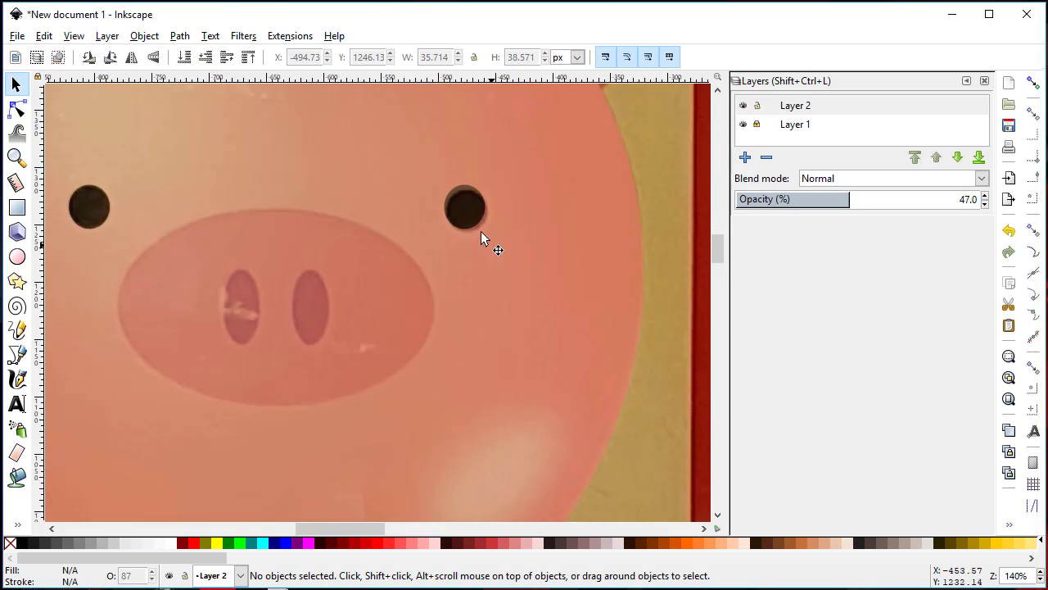
left_click(464, 215)
left_click_drag(464, 214, 464, 217)
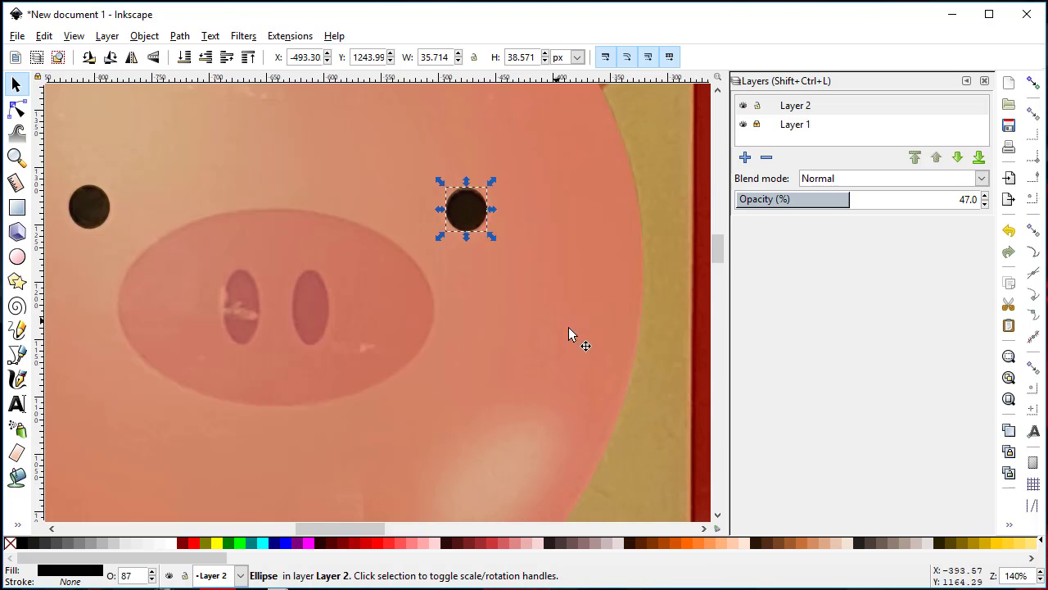
left_click(660, 362)
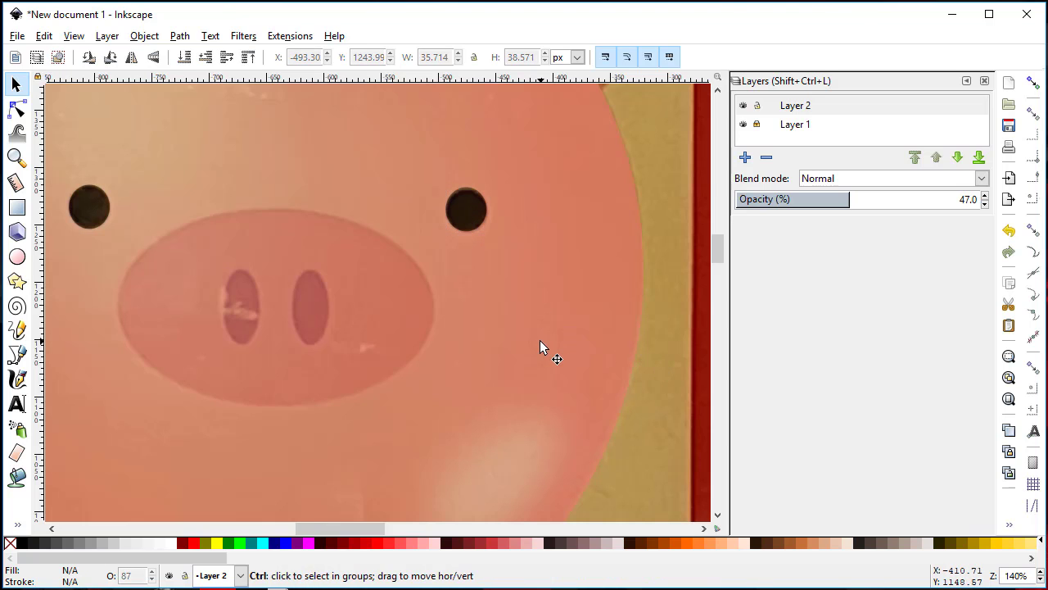
scroll(540, 340, "down", 2, "ctrl")
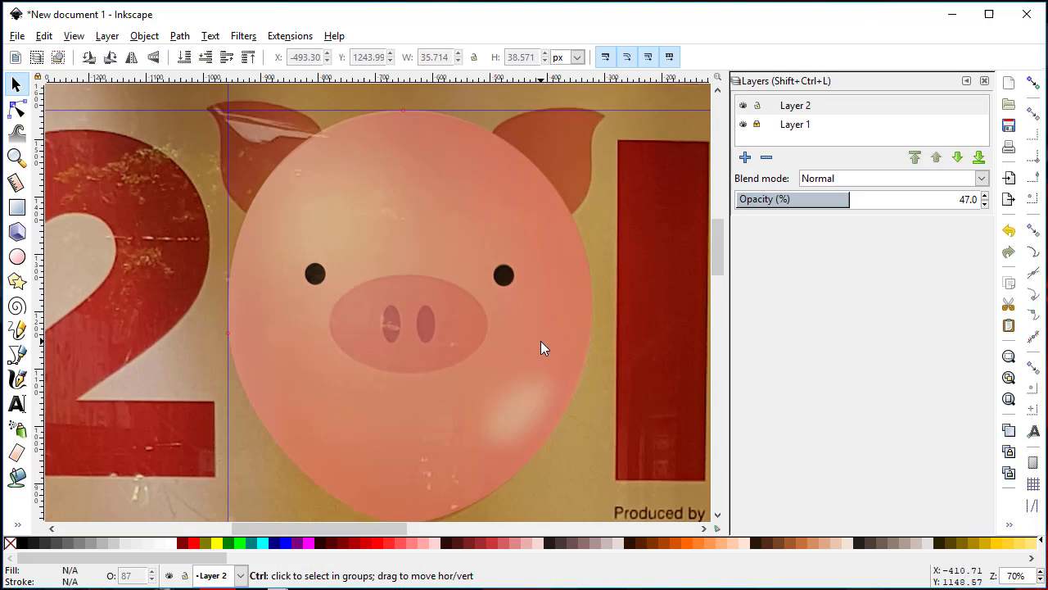
Step: Toggle Layer 2 and the background photo layer on and off to check eye placement
left_click(744, 106)
left_click(743, 107)
left_click(744, 124)
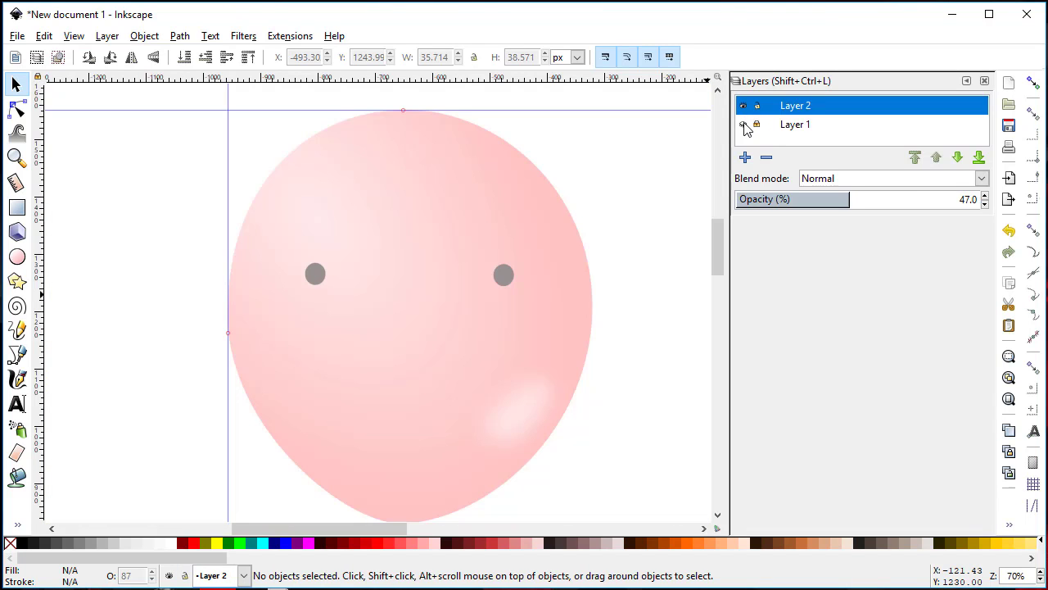
left_click(743, 125)
left_click(743, 124)
left_click(744, 125)
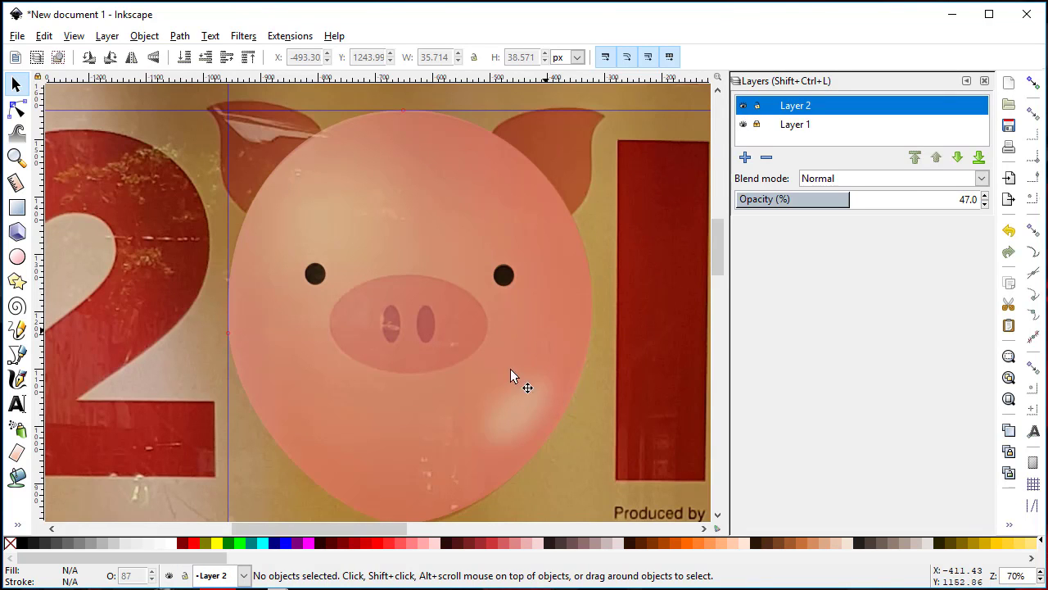
Step: Draw a pink #FF8080 275.714 × 171.429 px snout oval and restore Layer 2 to 100% opacity
left_click(17, 256)
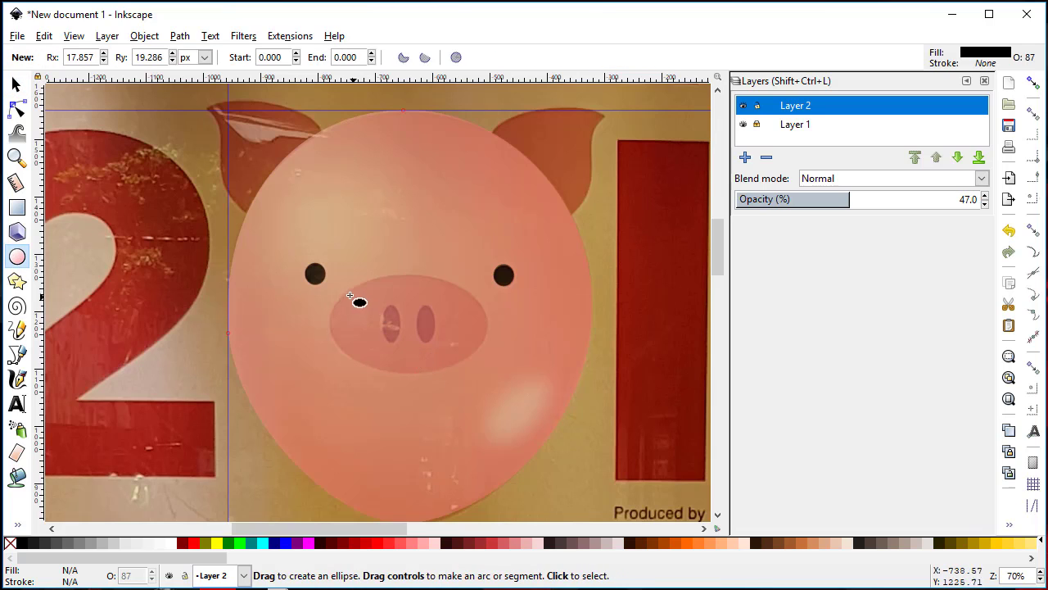
left_click(416, 546)
mouse_move(354, 302)
left_mouse_down()
mouse_move(335, 291)
mouse_move(482, 361)
left_mouse_up()
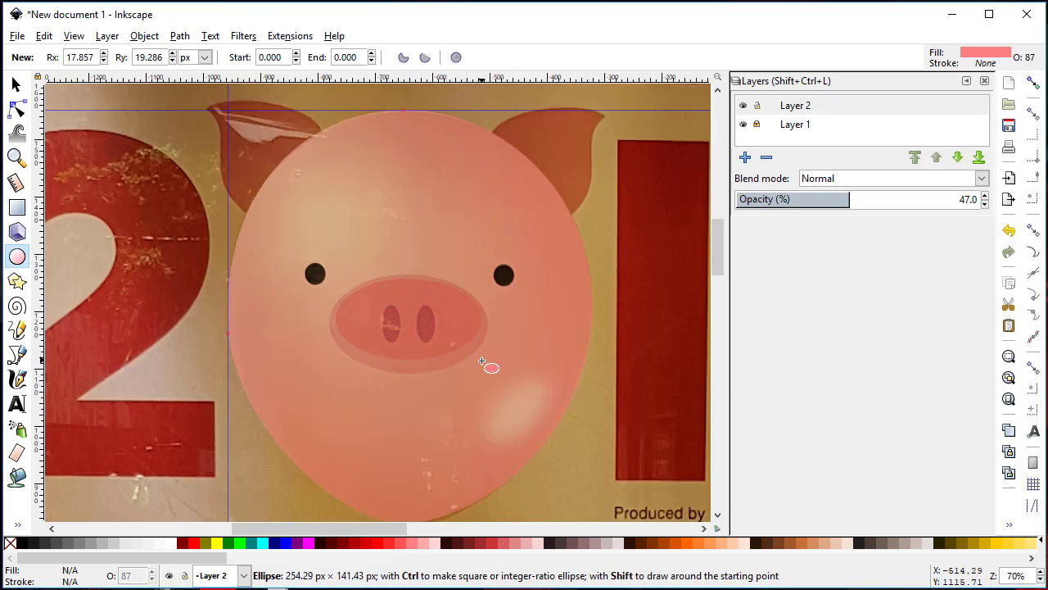
left_click_drag(481, 361, 488, 368)
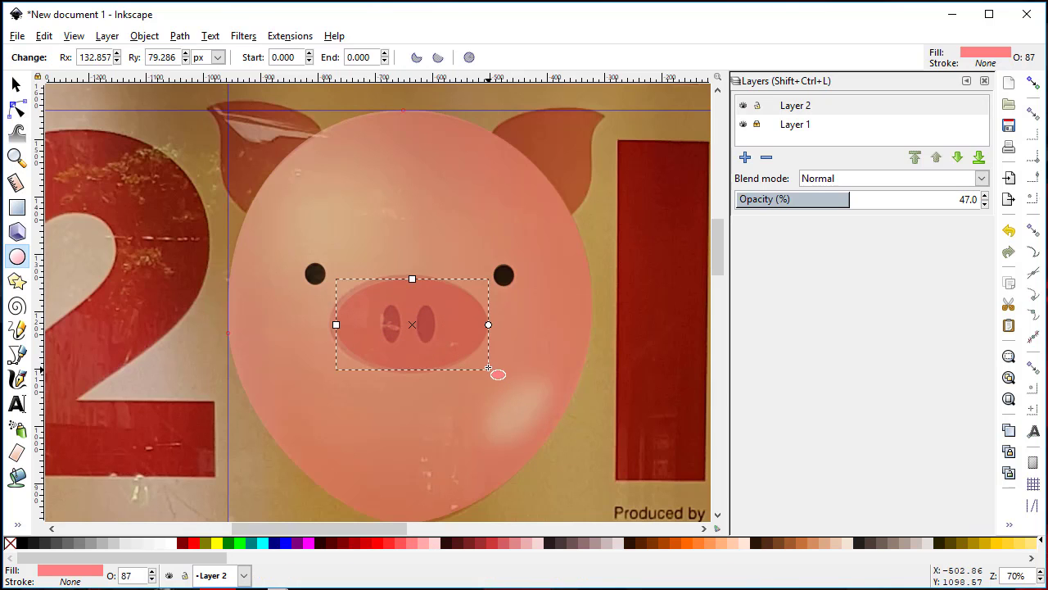
key("s")
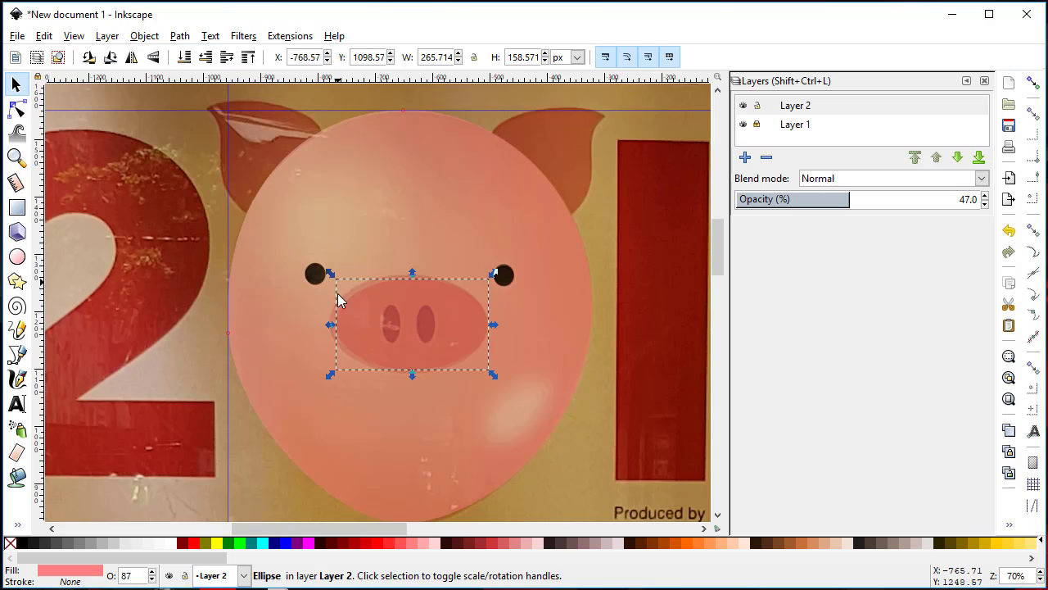
left_click_drag(330, 325, 323, 325)
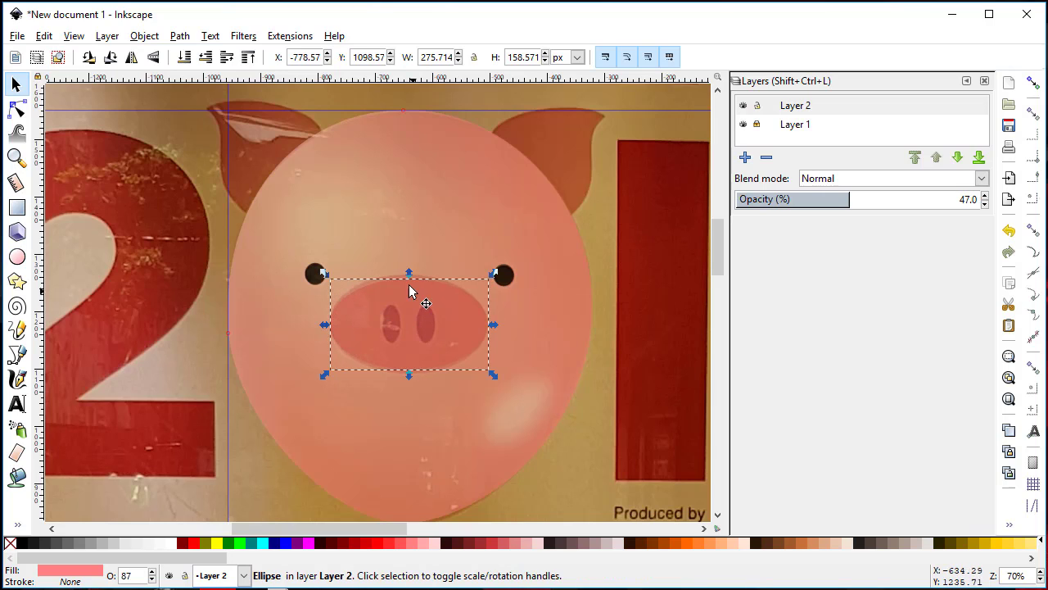
left_click_drag(409, 274, 409, 269)
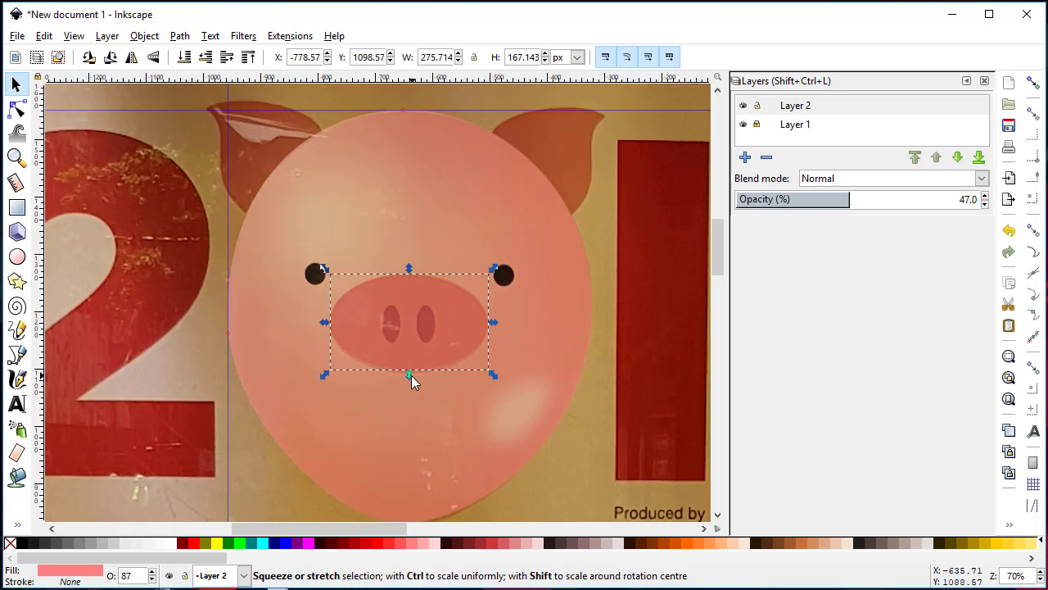
left_click_drag(409, 374, 409, 377)
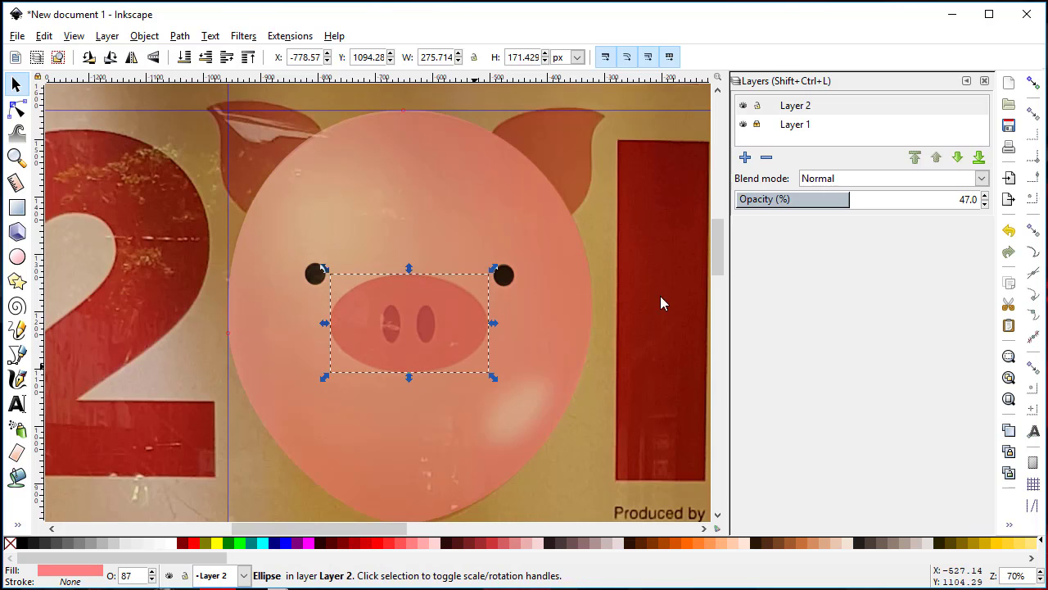
left_click_drag(878, 199, 992, 199)
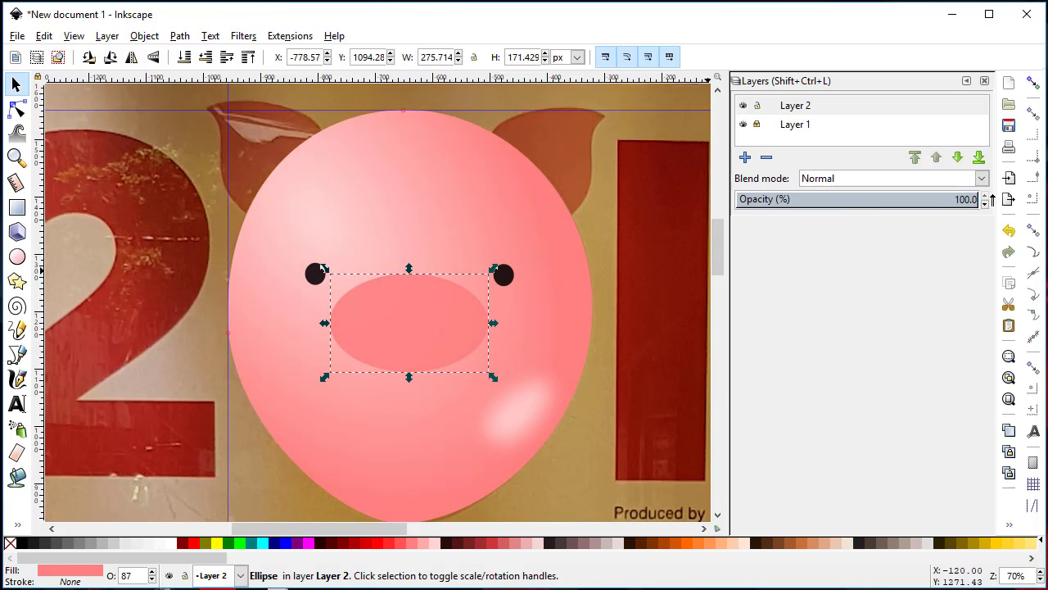
Step: Toggle the photo and pig drawing layers on and off to compare the snout
left_click(744, 124)
left_click(743, 125)
left_click(744, 124)
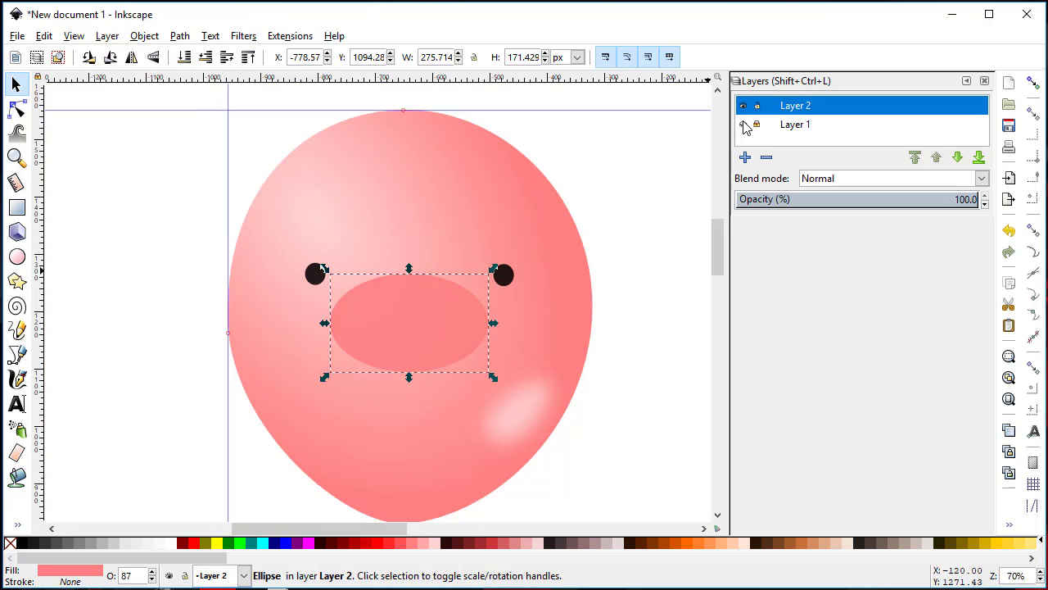
left_click(744, 125)
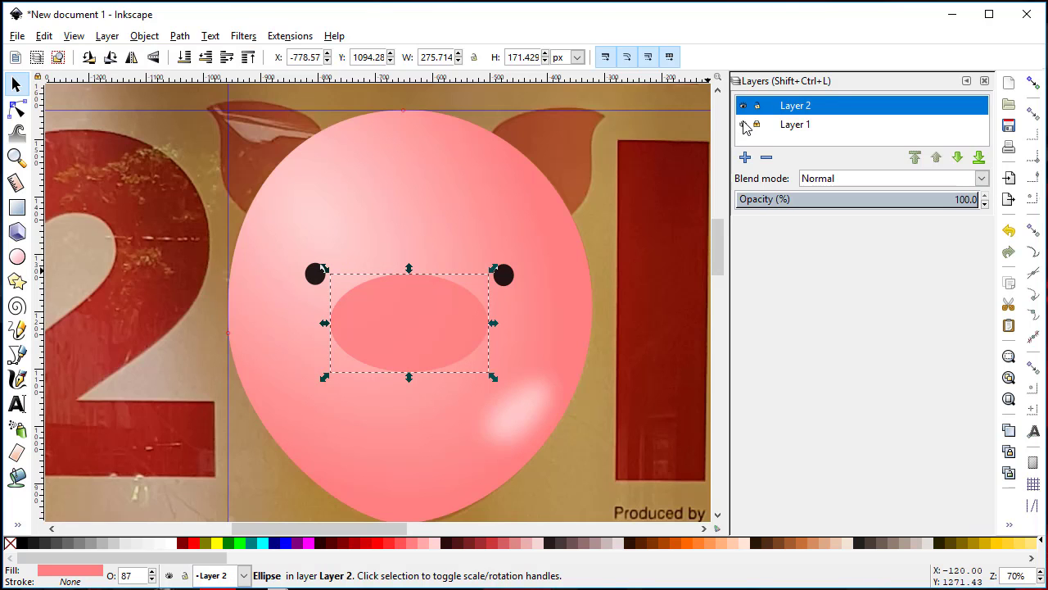
left_click(743, 106)
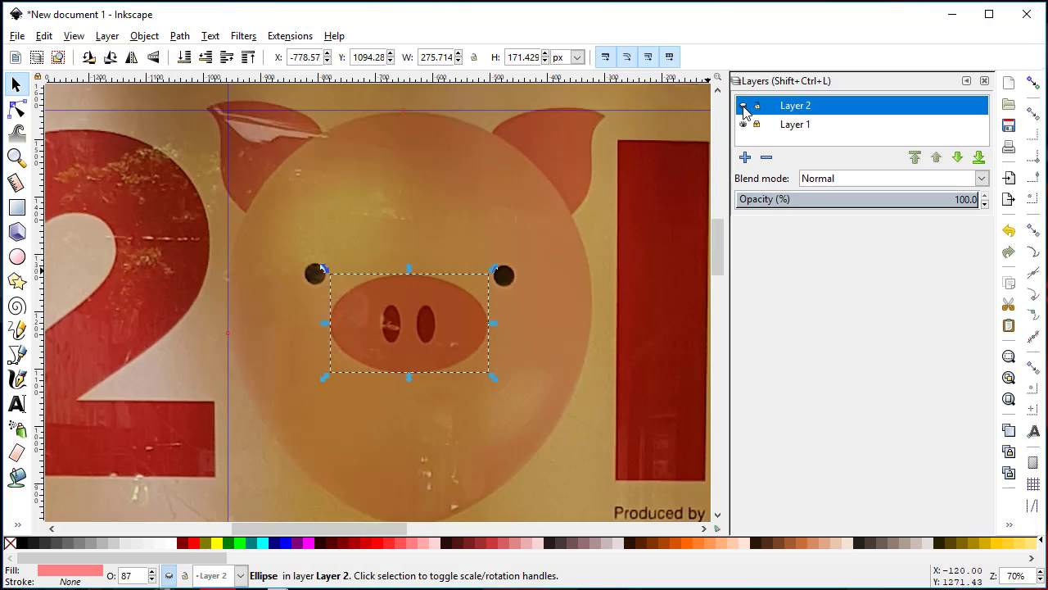
left_click(743, 105)
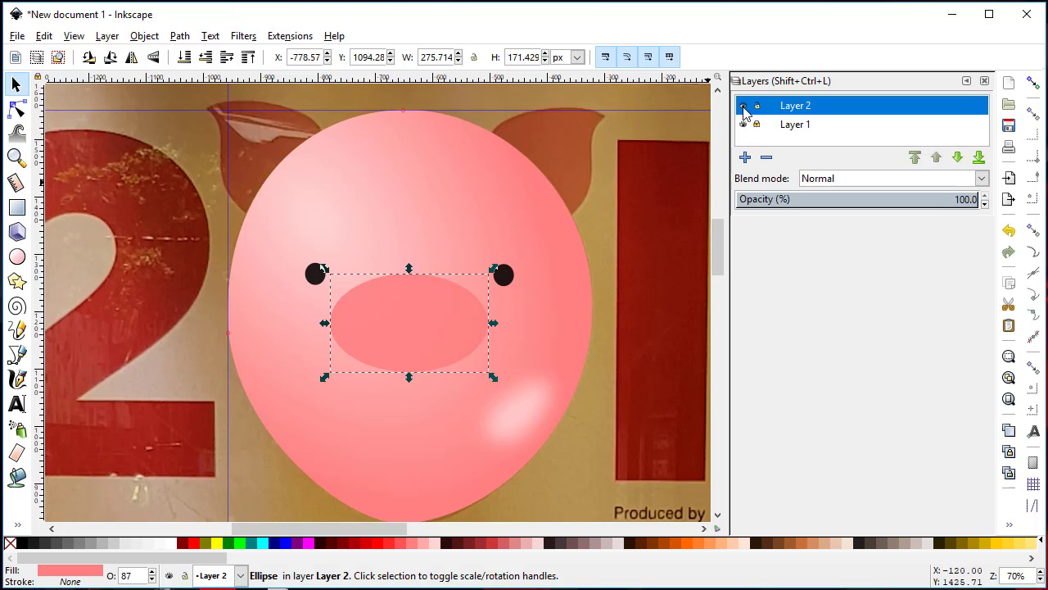
left_click(743, 106)
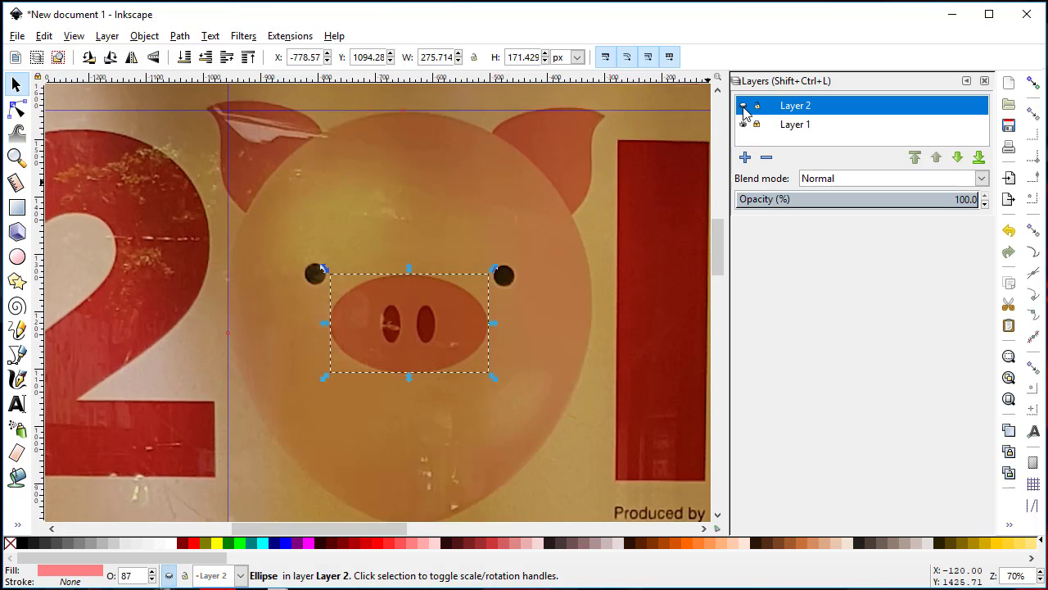
left_click(744, 105)
Step: Give the snout a deeper salmon-pink fill and lower Layer 2's opacity to 44.9%
left_click(665, 330)
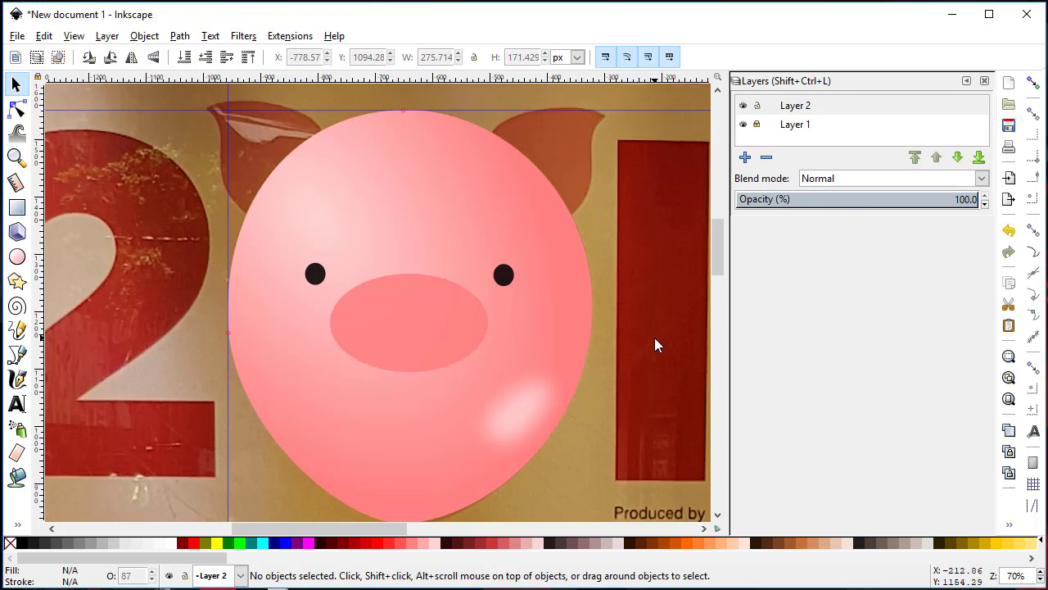
left_click(440, 313)
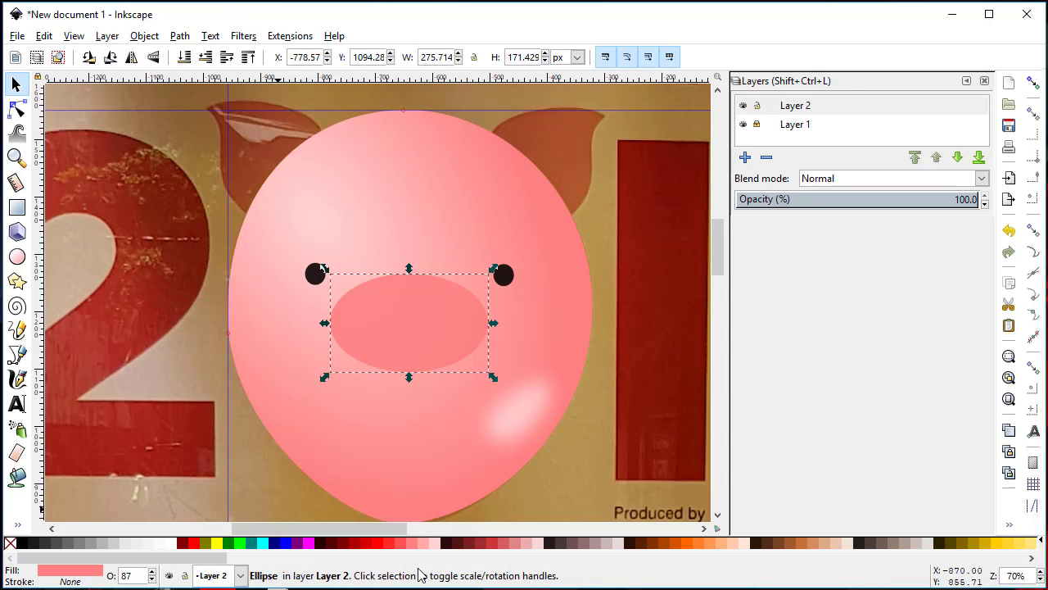
left_click(400, 543)
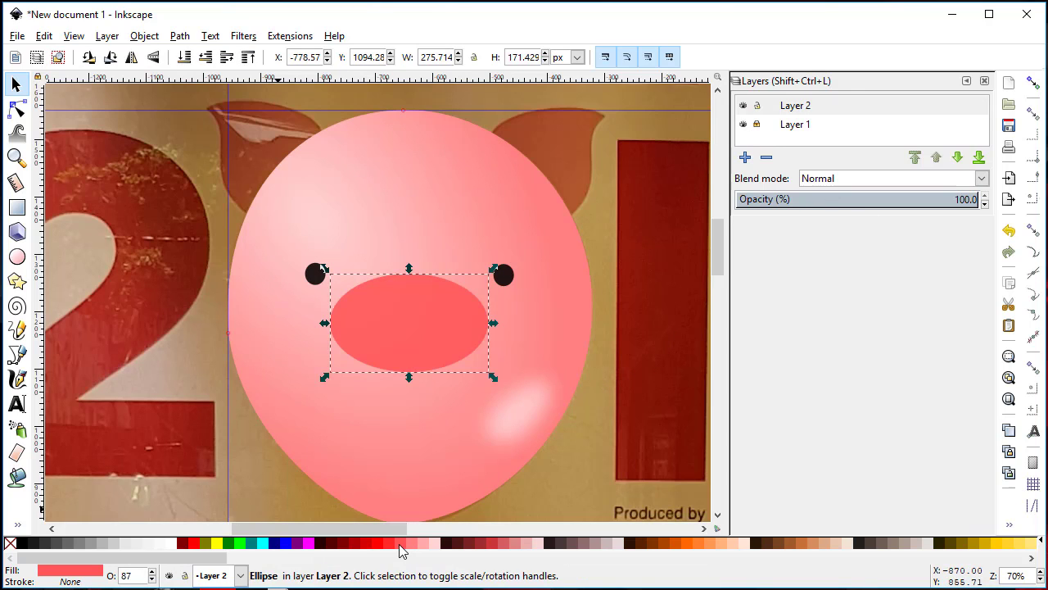
left_click(642, 295)
left_click(743, 106)
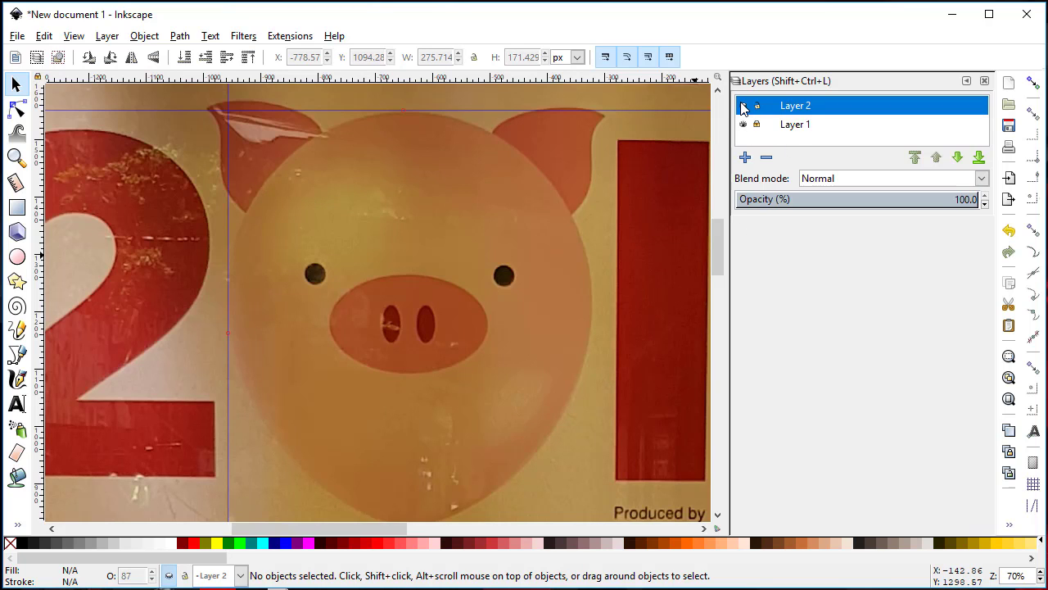
left_click(743, 106)
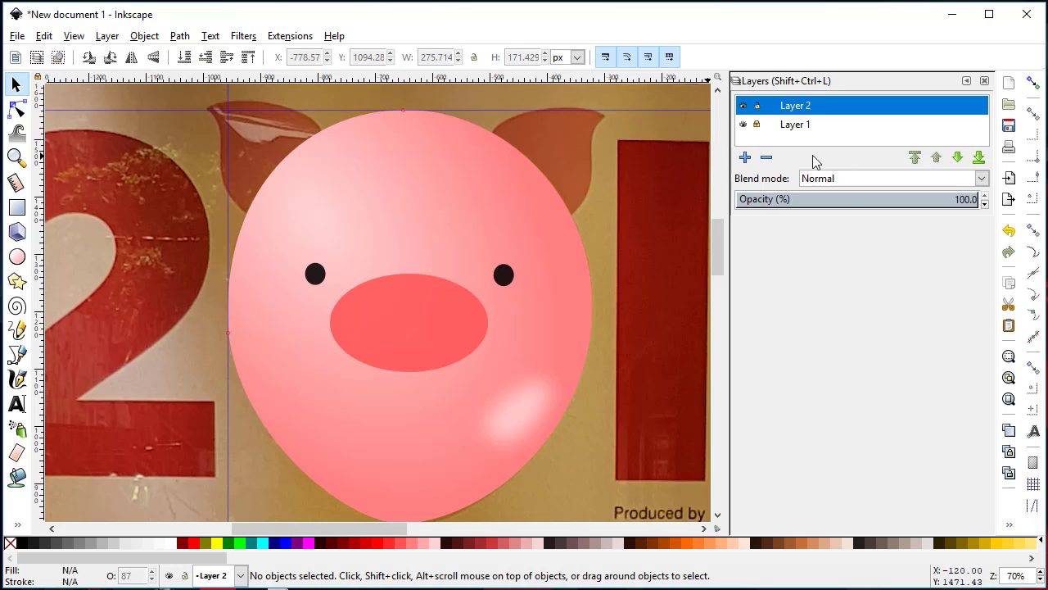
left_click(844, 199)
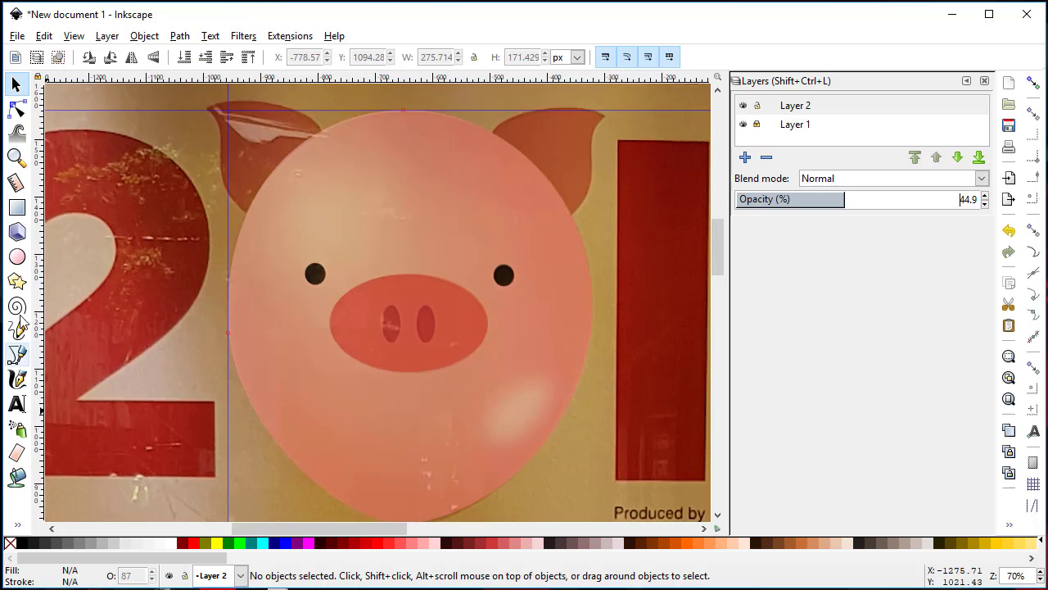
left_click(16, 256)
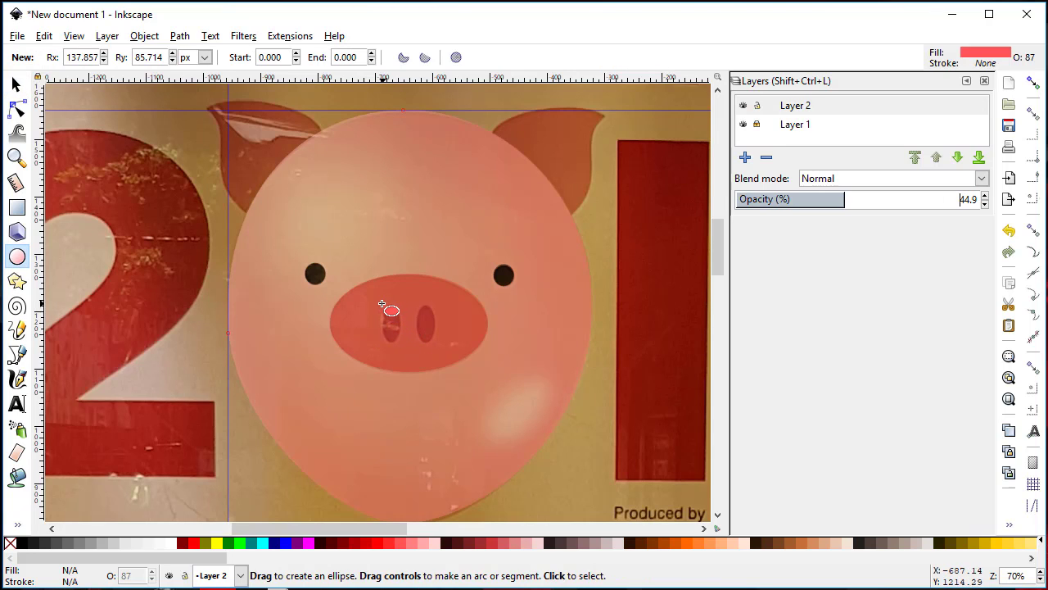
Step: Draw an oval over the photo's left nostril and fill it dark red #AA0000
left_click_drag(381, 304, 399, 340)
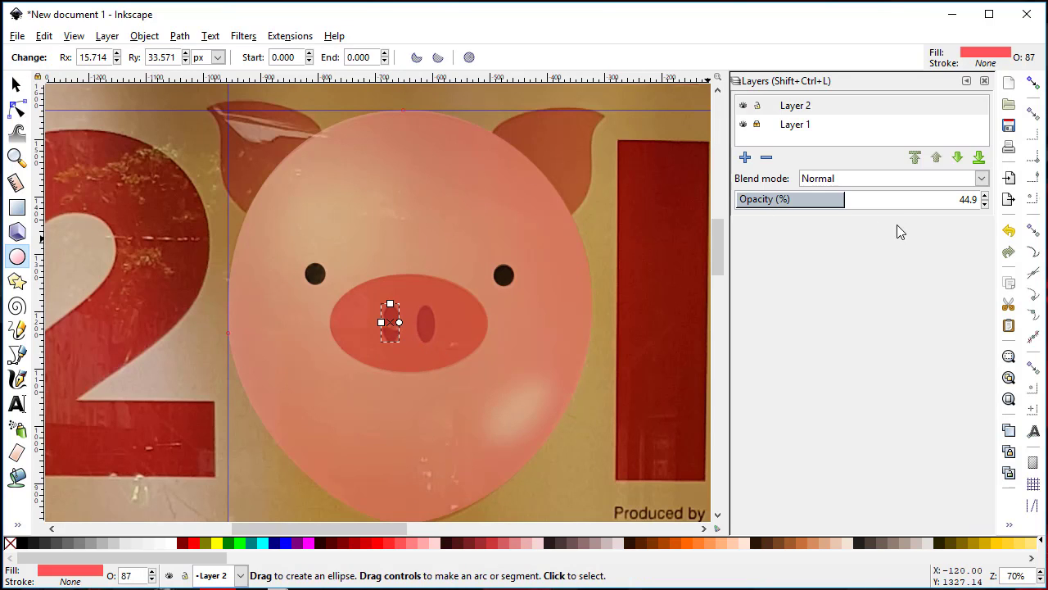
left_click(357, 544)
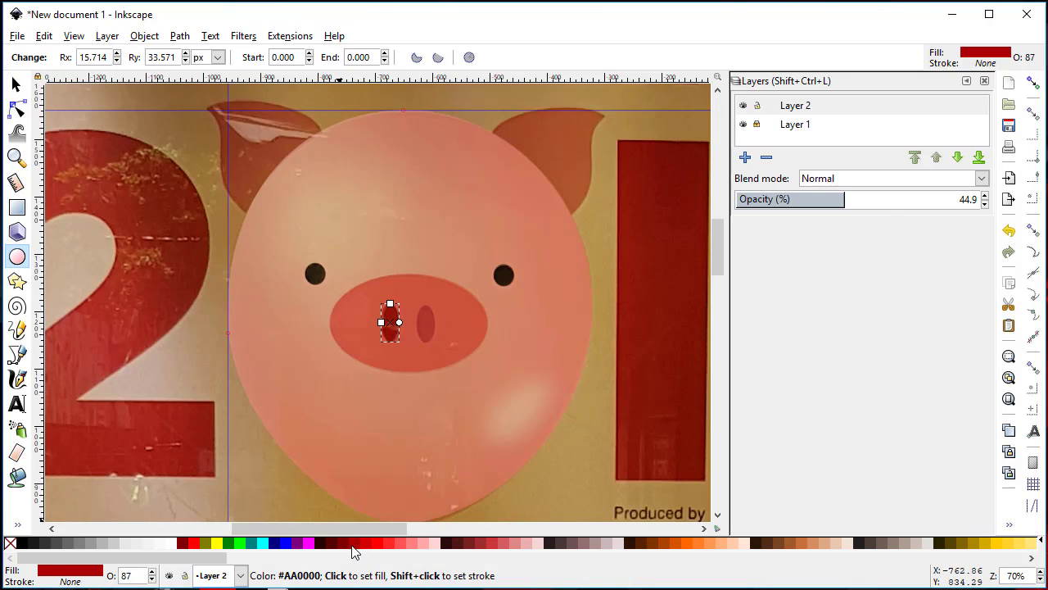
scroll(407, 329, "up", 1, "ctrl")
scroll(393, 311, "up", 2, "ctrl")
scroll(410, 341, "up", 1, "ctrl")
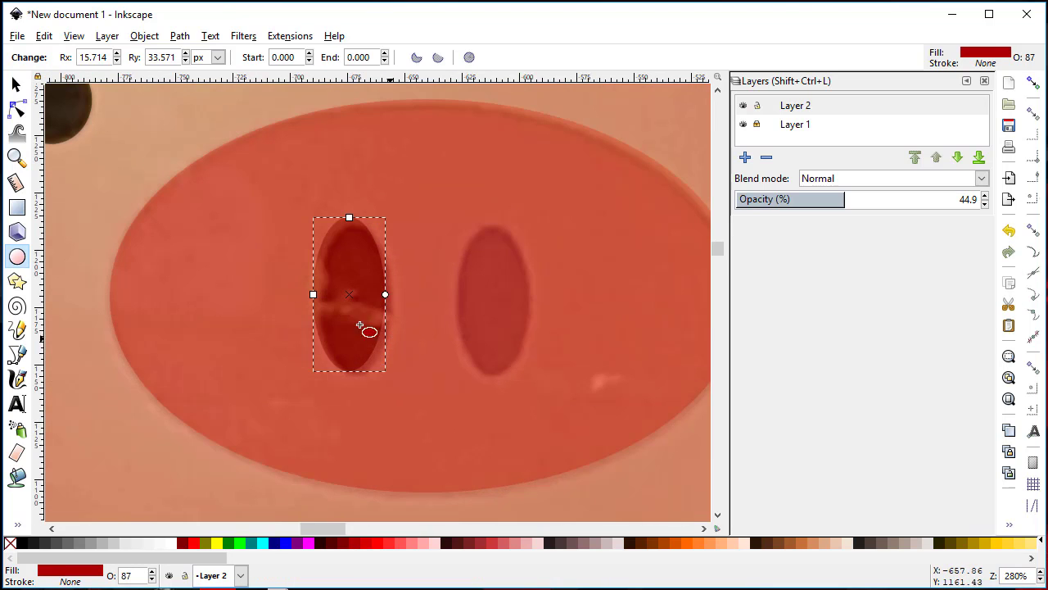
Step: Move and resize the left nostril to 30.357 × 67.143 px over the photo's nostril
left_click(15, 84)
mouse_move(330, 308)
left_mouse_down()
mouse_move(336, 318)
mouse_move(336, 309)
left_mouse_up()
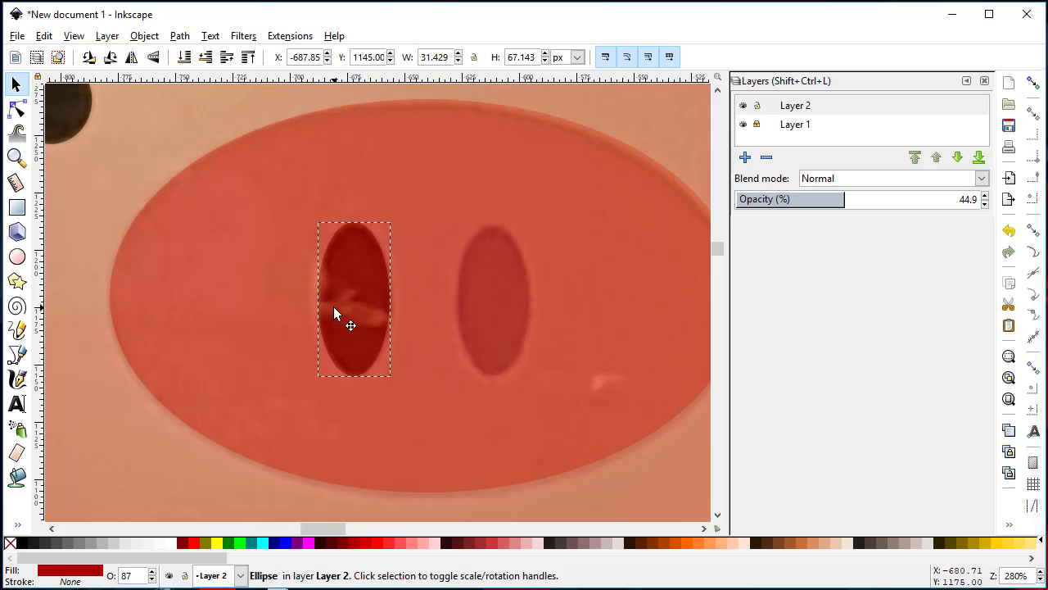
left_click(334, 314)
left_click_drag(354, 221, 353, 215)
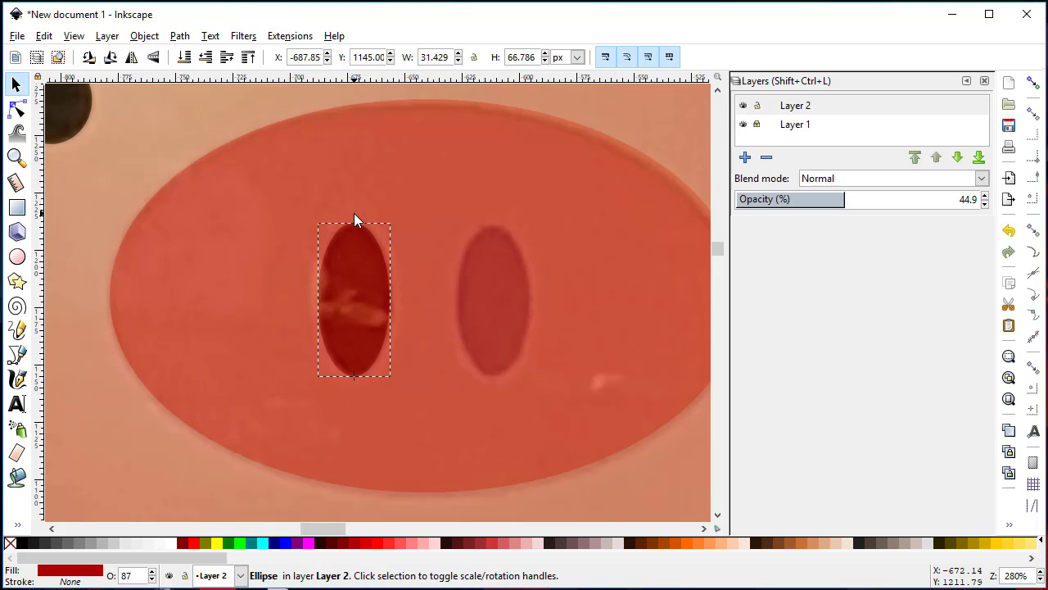
left_click(352, 360)
left_click(356, 373)
left_click_drag(355, 381, 356, 383)
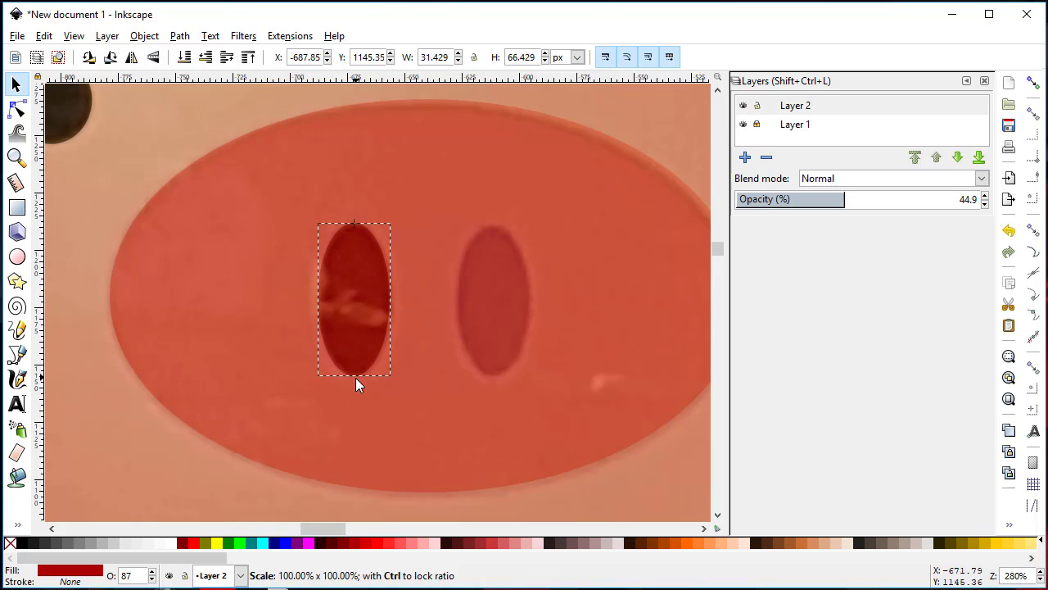
left_click_drag(317, 303, 318, 304)
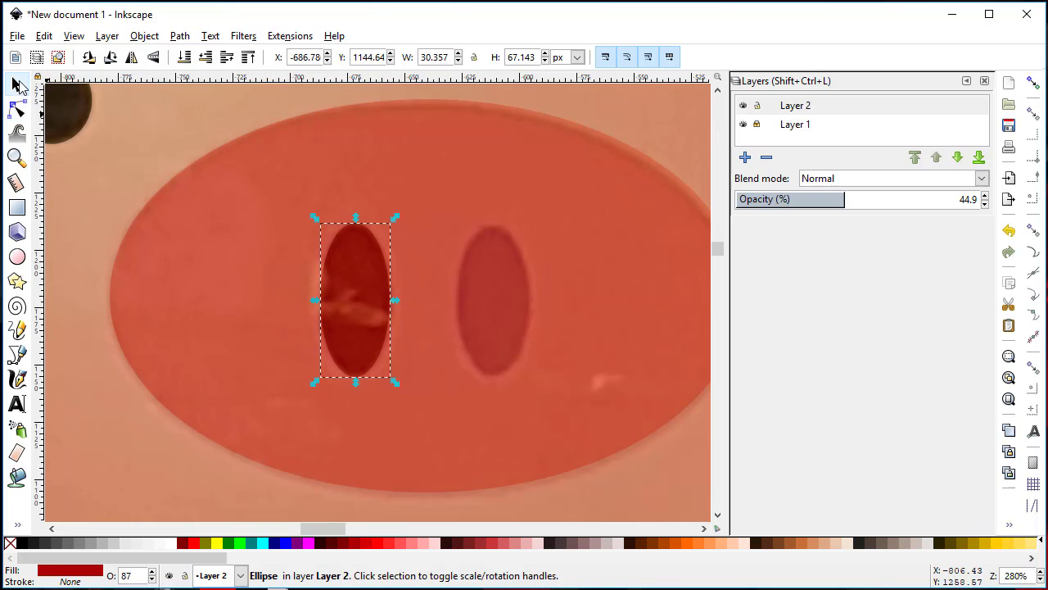
scroll(404, 353, "down", 2, "ctrl")
scroll(404, 354, "down", 2, "ctrl")
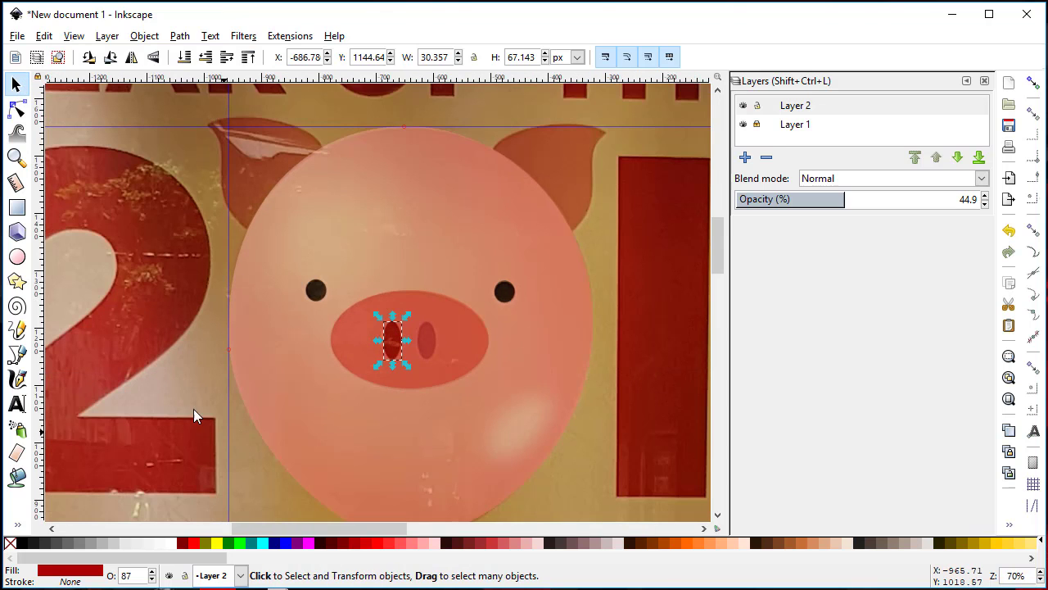
Step: Ctrl-drag a copy of the nostril onto the photo's right nostril
left_click(178, 393)
left_click(392, 341)
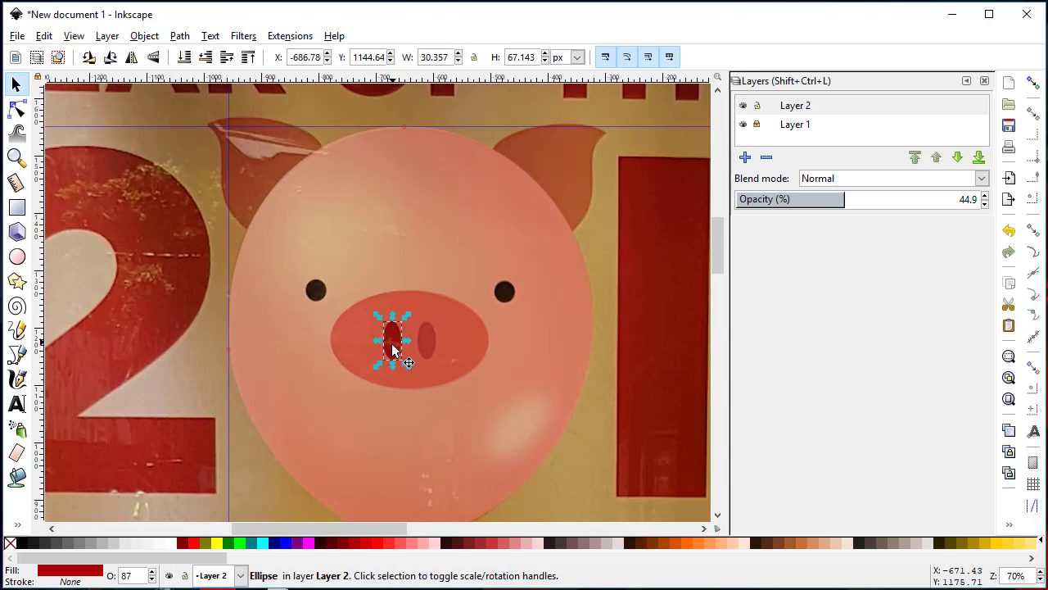
left_click_drag(393, 354, 429, 353)
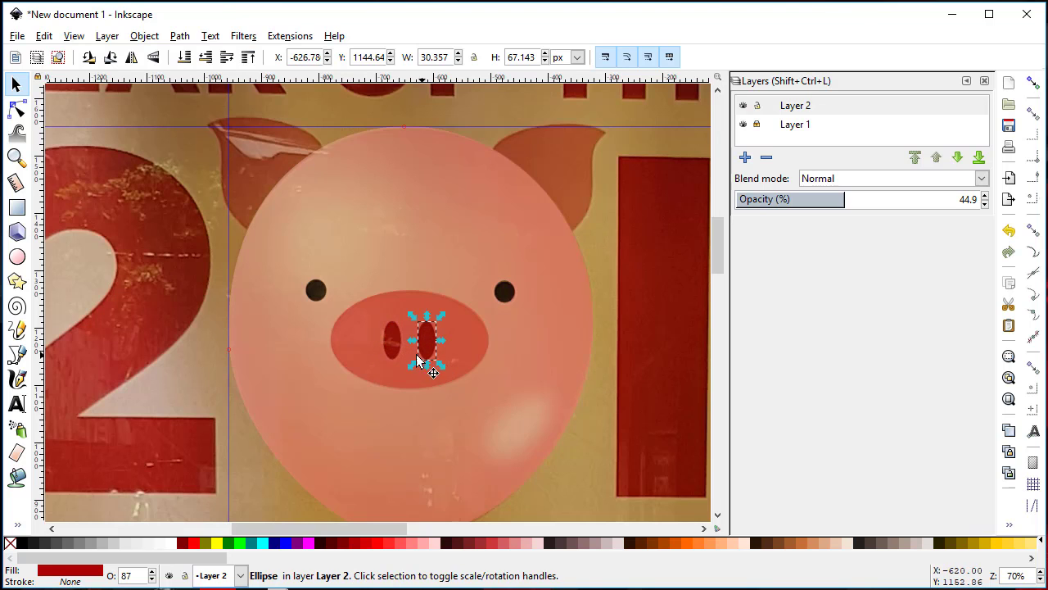
left_click(194, 385)
scroll(369, 368, "up", 2)
scroll(430, 357, "up", 1)
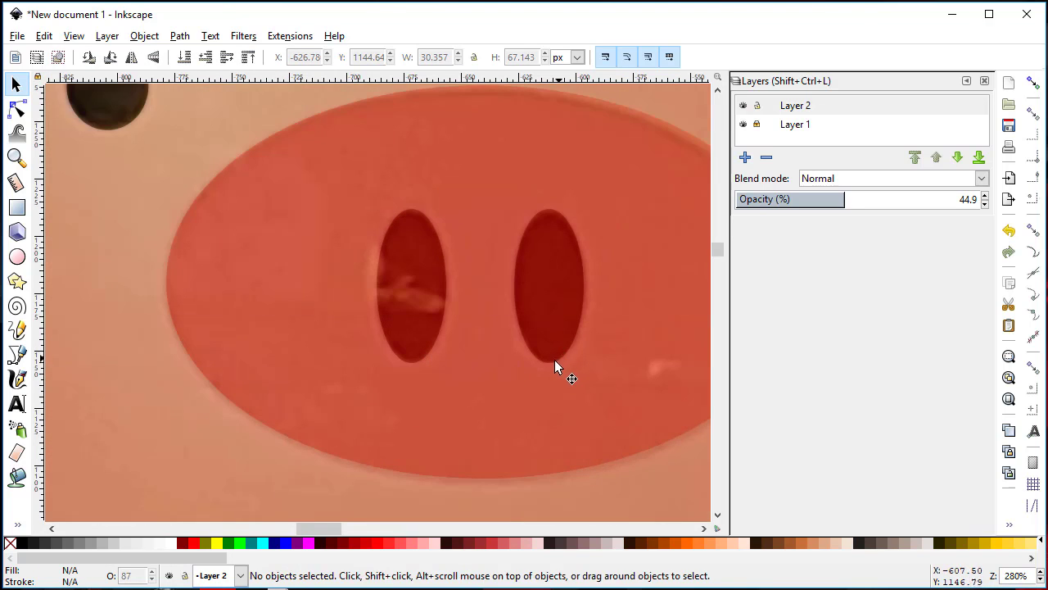
scroll(554, 359, "up", 1)
left_click_drag(440, 390, 444, 385)
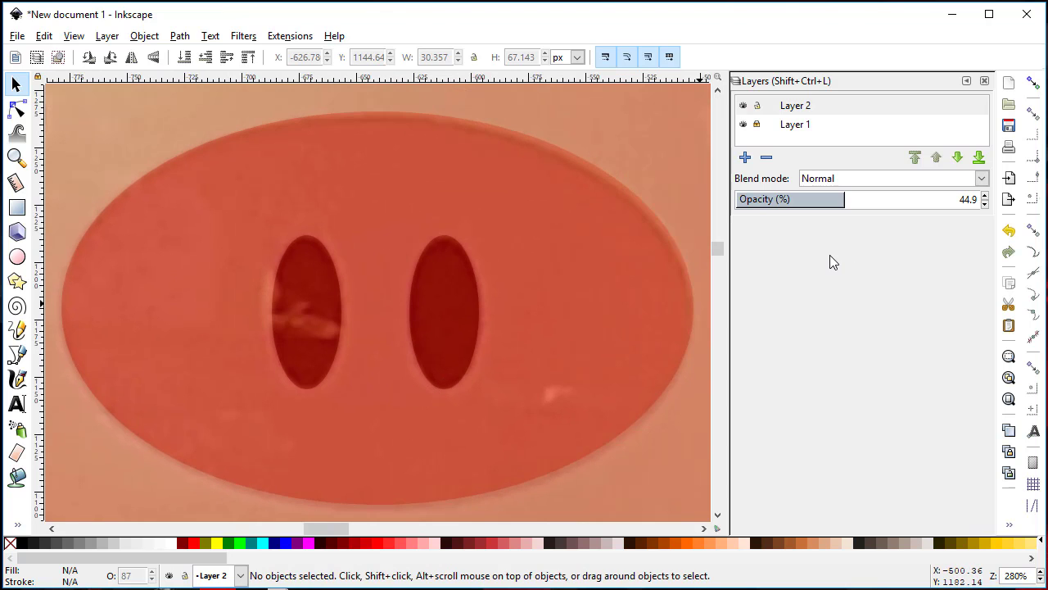
left_click_drag(863, 204, 978, 199)
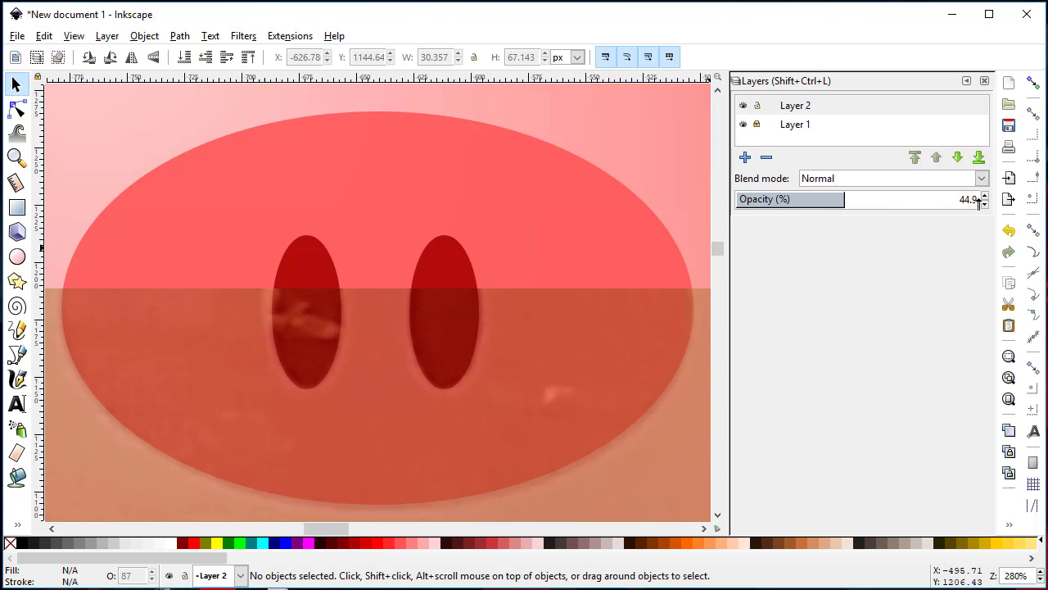
scroll(619, 321, "down", 2)
scroll(619, 320, "down", 3)
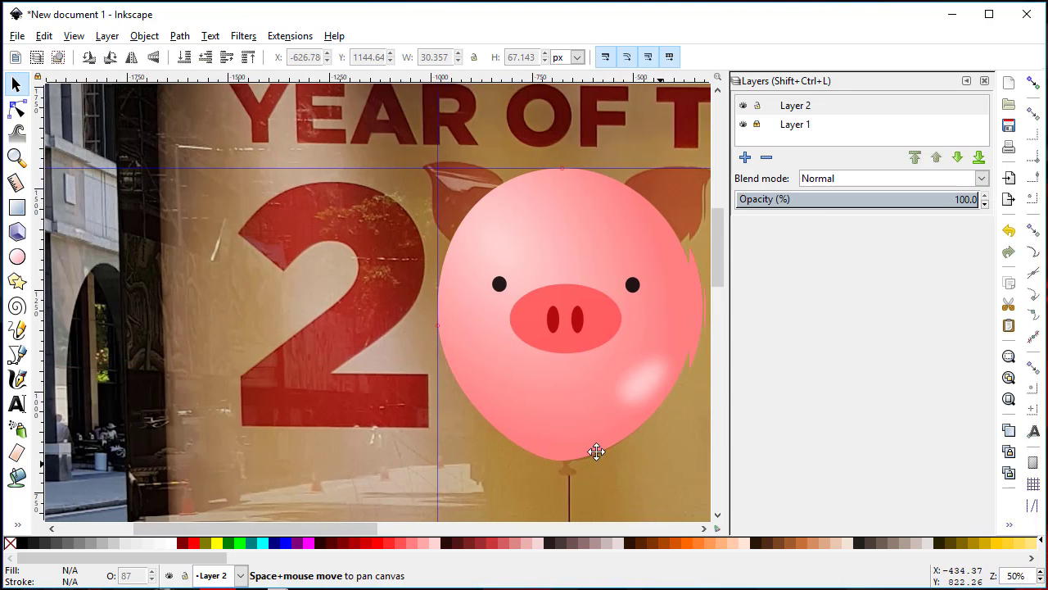
mouse_move(653, 468)
left_mouse_down()
mouse_move(540, 430)
mouse_move(555, 441)
mouse_move(556, 414)
left_mouse_up()
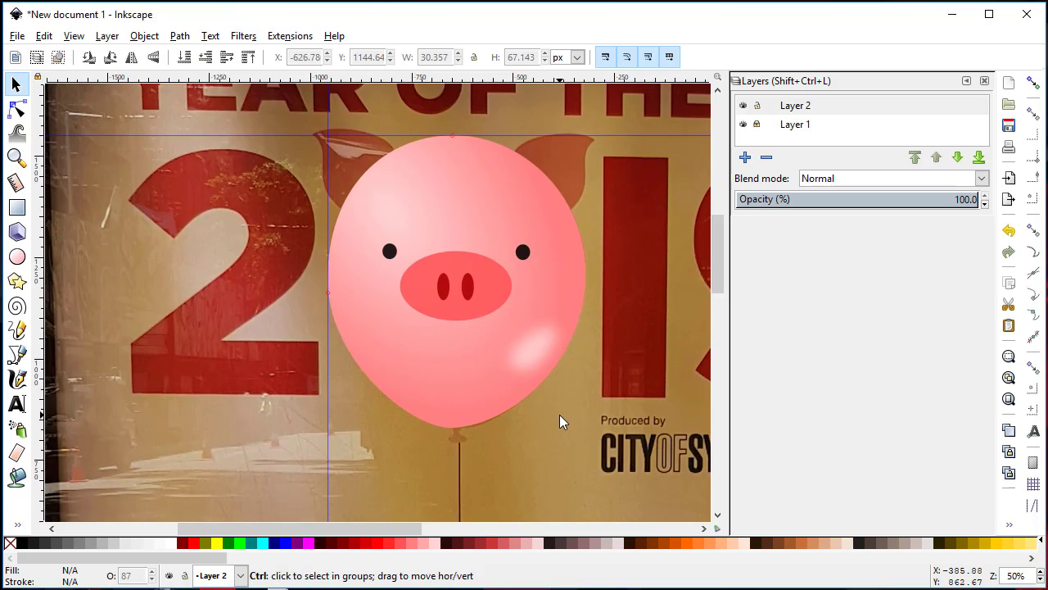
scroll(560, 414, "down", 3)
left_click_drag(559, 414, 516, 358)
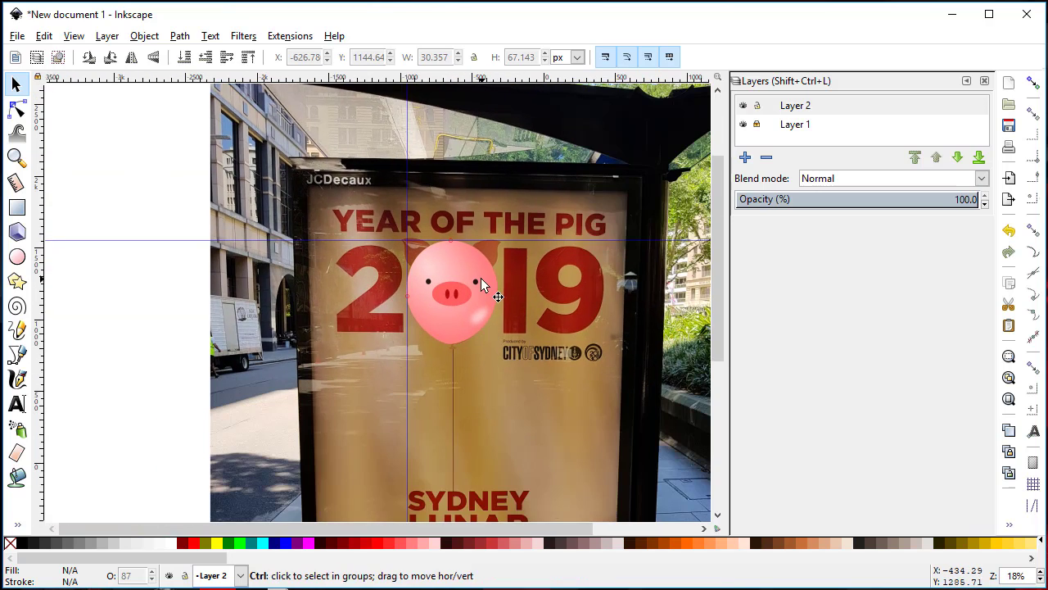
scroll(463, 279, "up", 2)
scroll(488, 416, "up", 1)
mouse_move(487, 416)
left_mouse_down()
mouse_move(494, 368)
mouse_move(538, 393)
left_mouse_up()
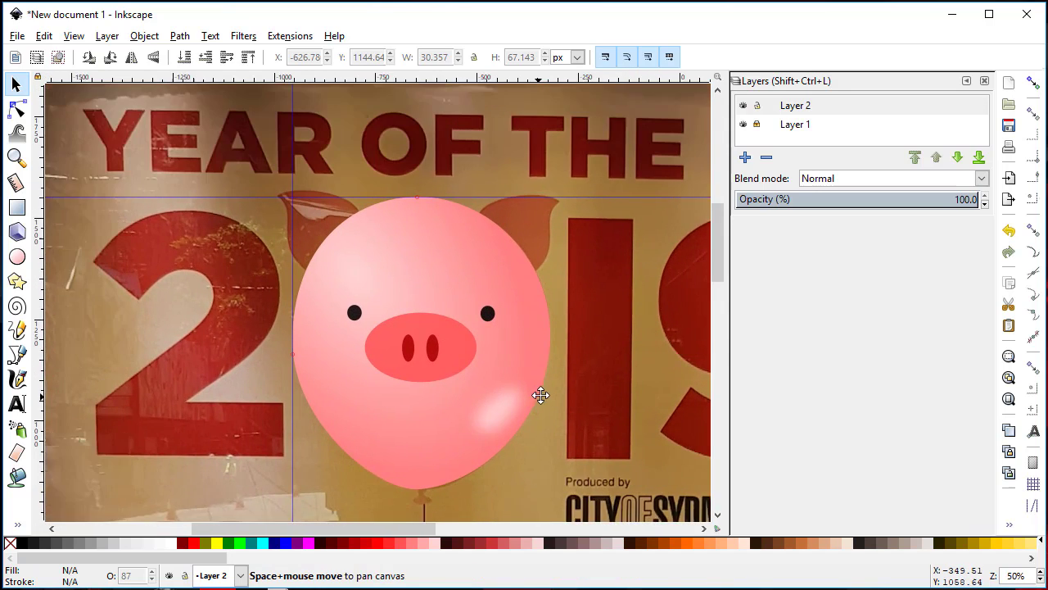
scroll(529, 363, "up", 1)
scroll(536, 373, "down", 1)
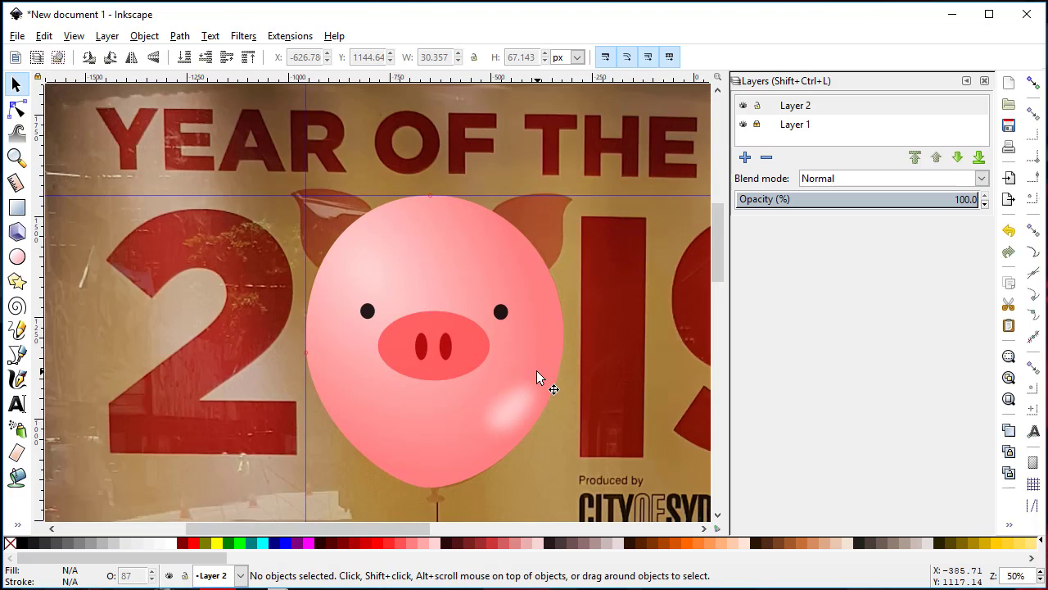
left_click_drag(541, 389, 549, 391)
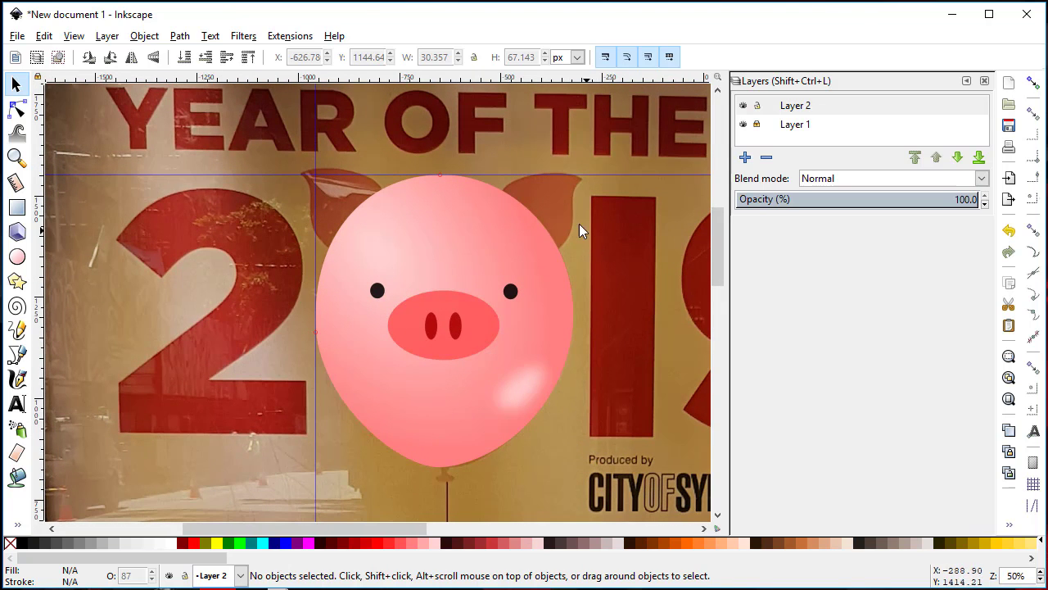
left_click_drag(872, 203, 847, 199)
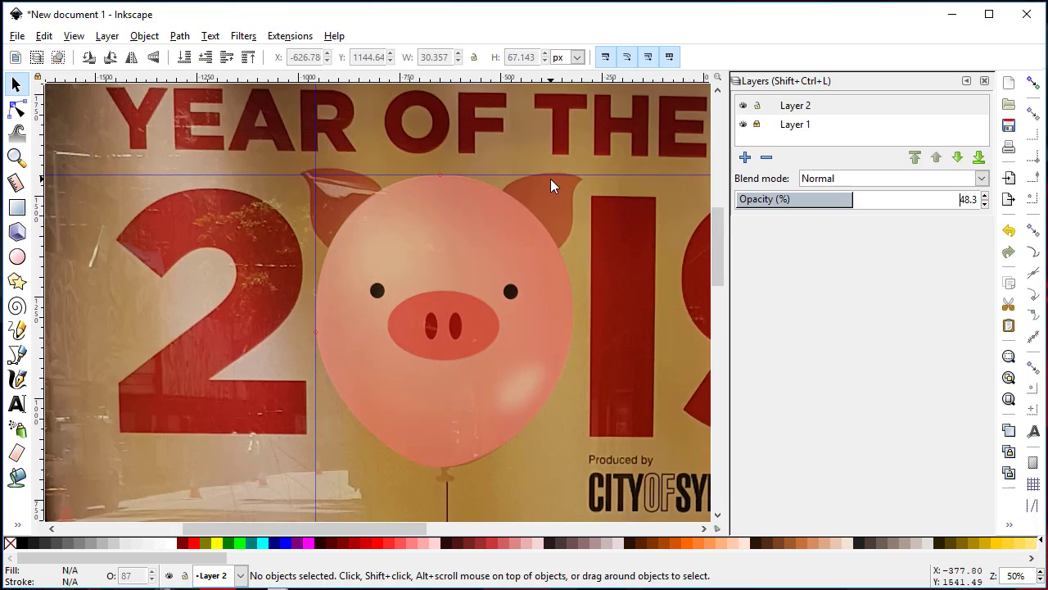
Step: Set Layer 2's opacity to 60.1% and delete the horizontal and vertical guidelines
scroll(552, 180, "up", 1)
scroll(553, 182, "up", 1)
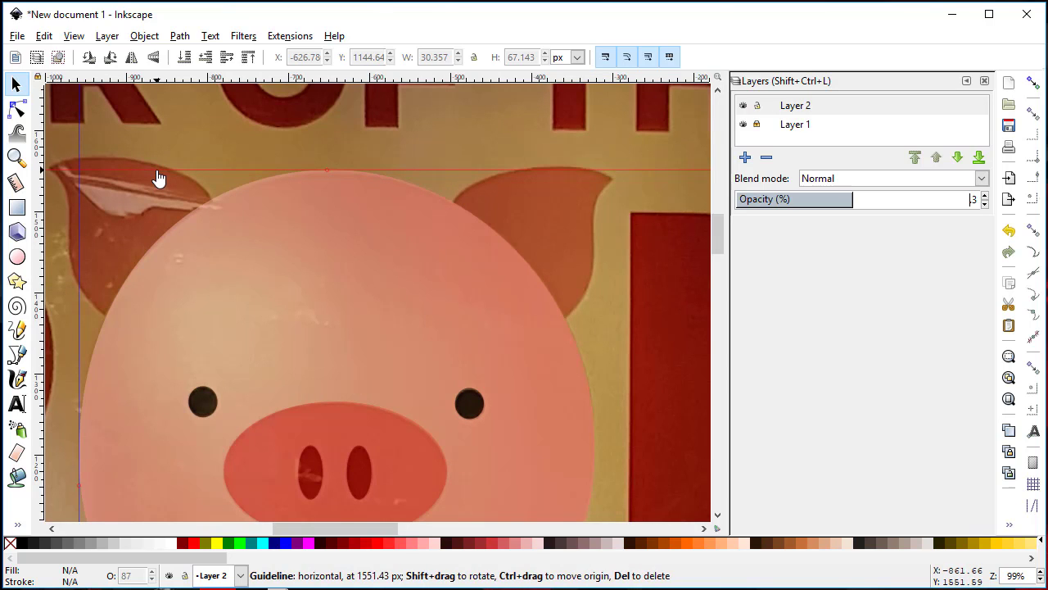
key("Return")
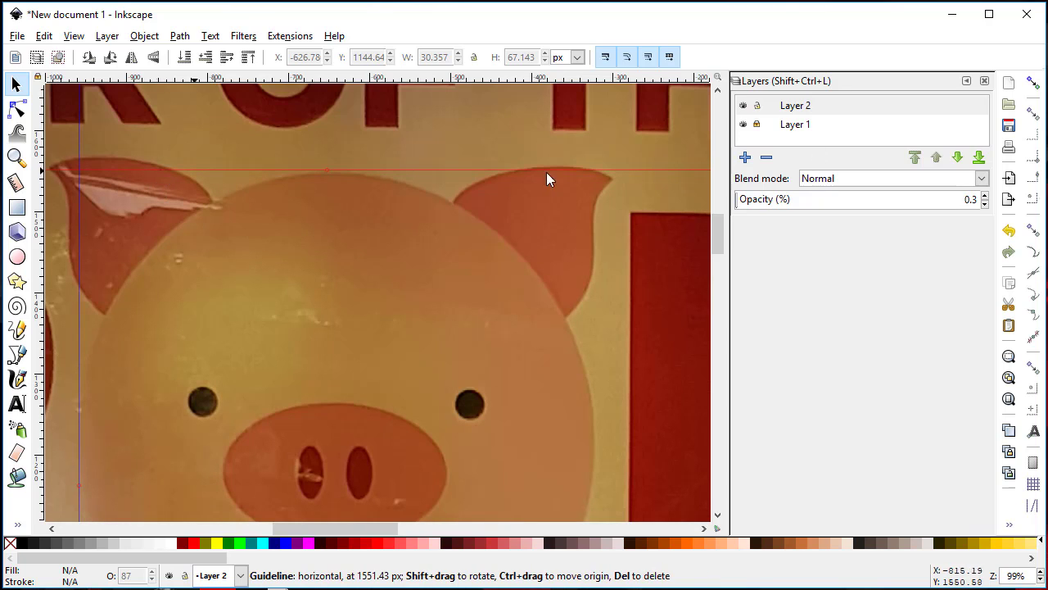
left_click(882, 199)
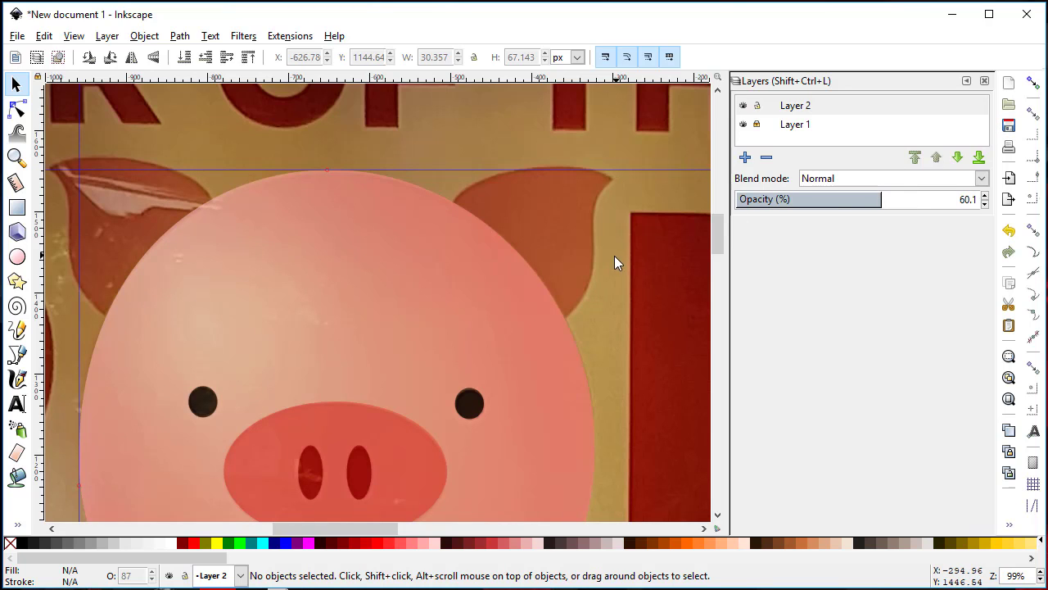
key("Delete")
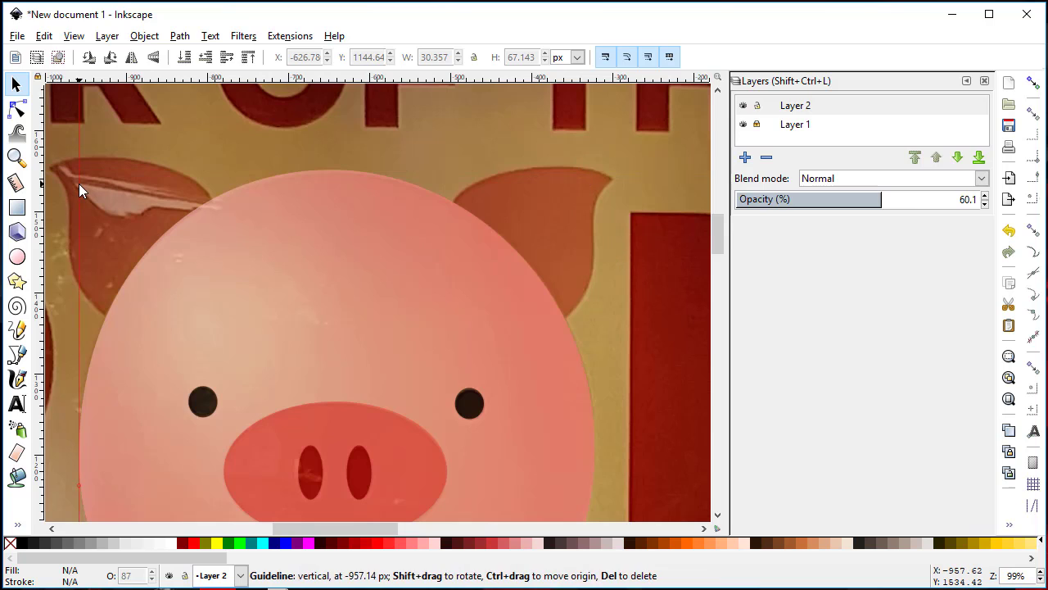
key("Delete")
Step: Lower Layer 2 to 36.1% opacity and draw a Bezier path from the ear base to the ear tip
left_click(17, 354)
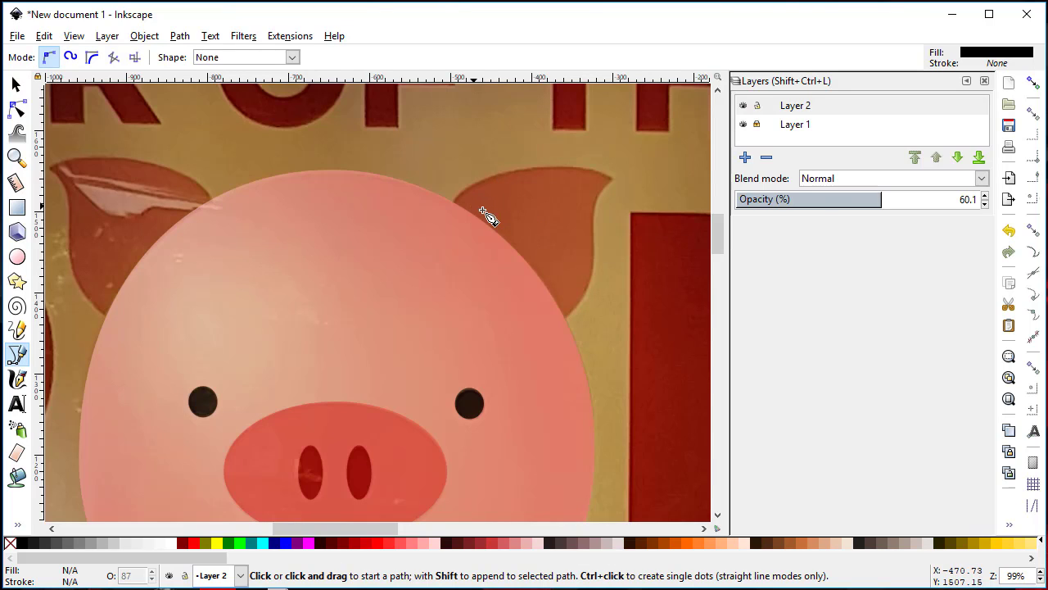
left_click(824, 204)
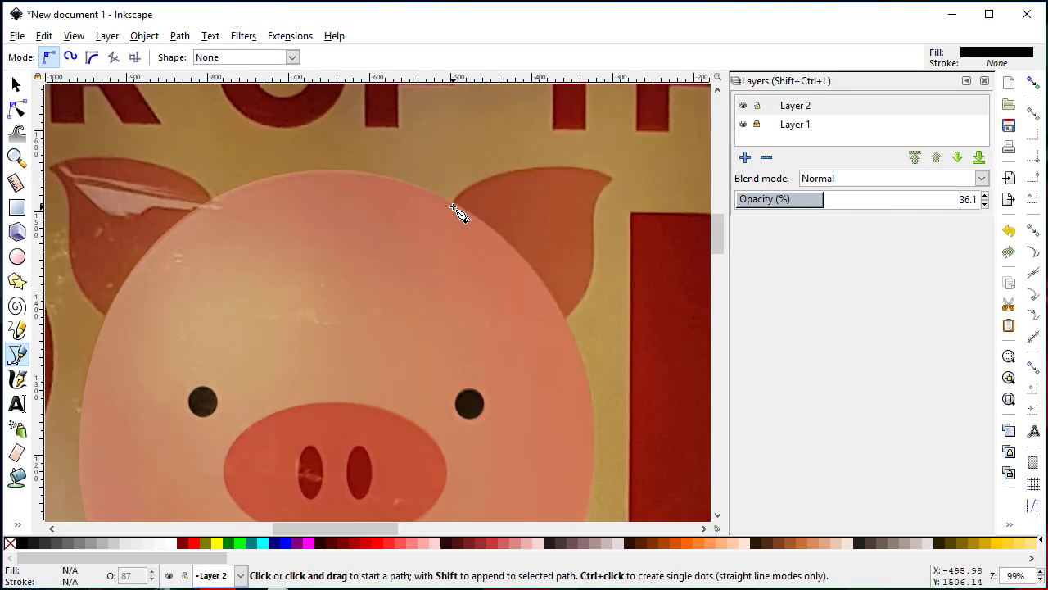
scroll(456, 206, "up", 1, "ctrl")
scroll(456, 206, "up", 2, "ctrl")
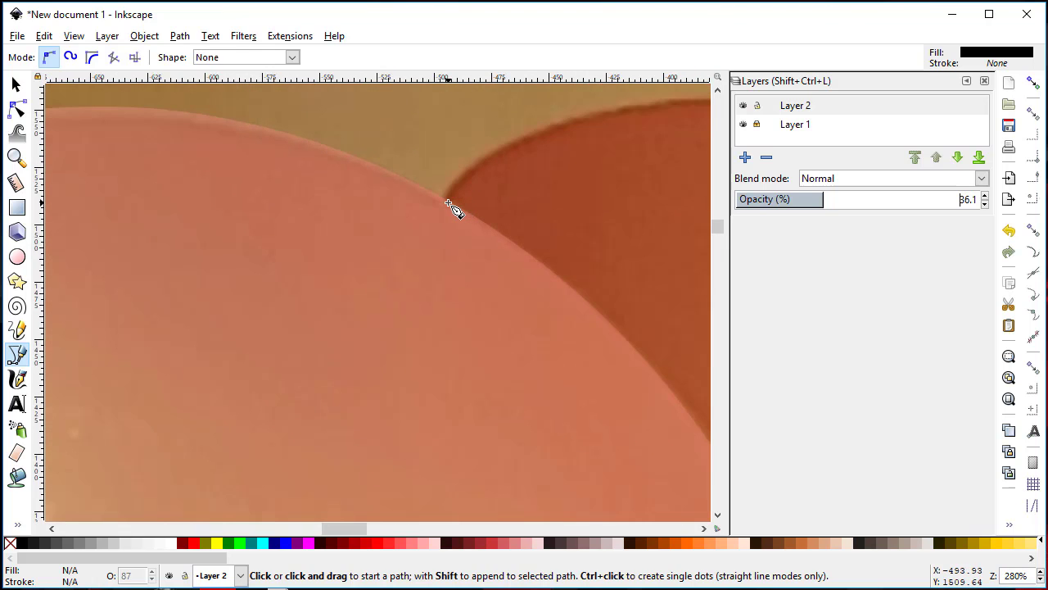
left_click(448, 205)
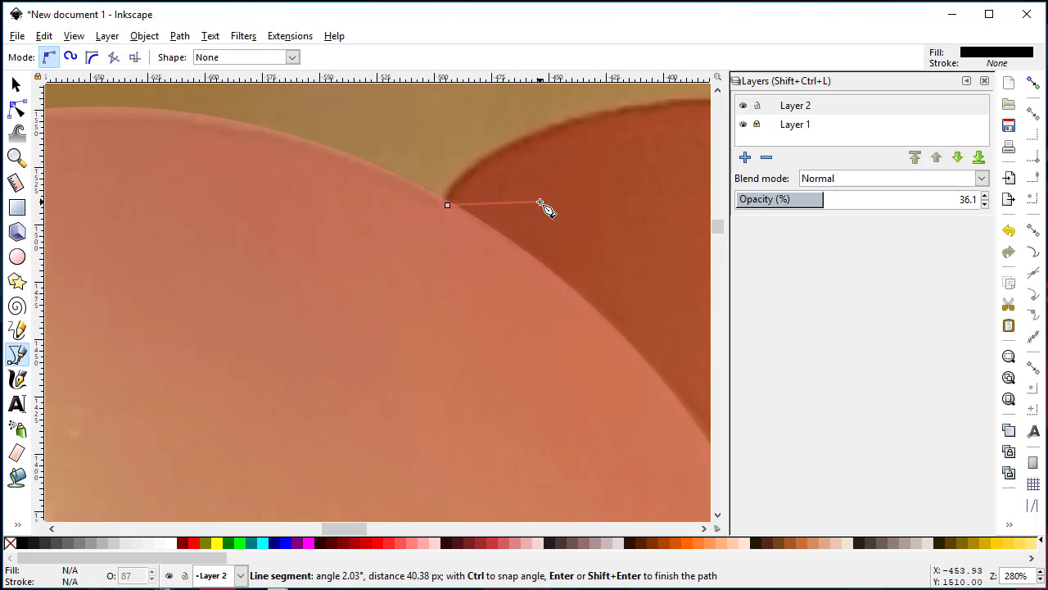
scroll(545, 205, "down", 3)
scroll(553, 189, "up", 2)
scroll(553, 177, "down", 3, "ctrl")
key("space")
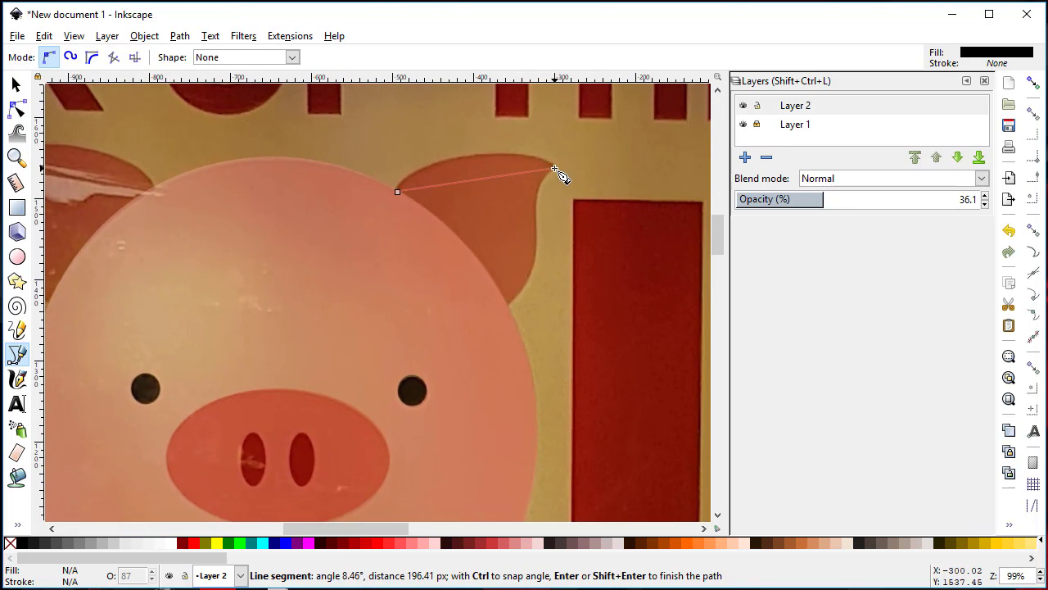
scroll(557, 164, "up", 1, "ctrl")
scroll(556, 162, "up", 1, "ctrl")
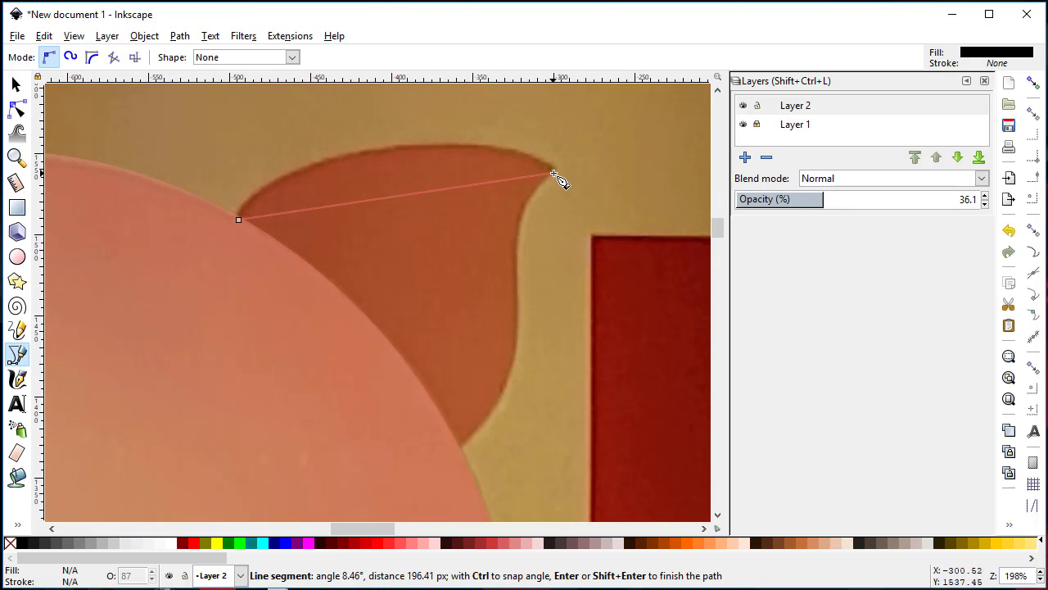
left_click_drag(554, 169, 742, 247)
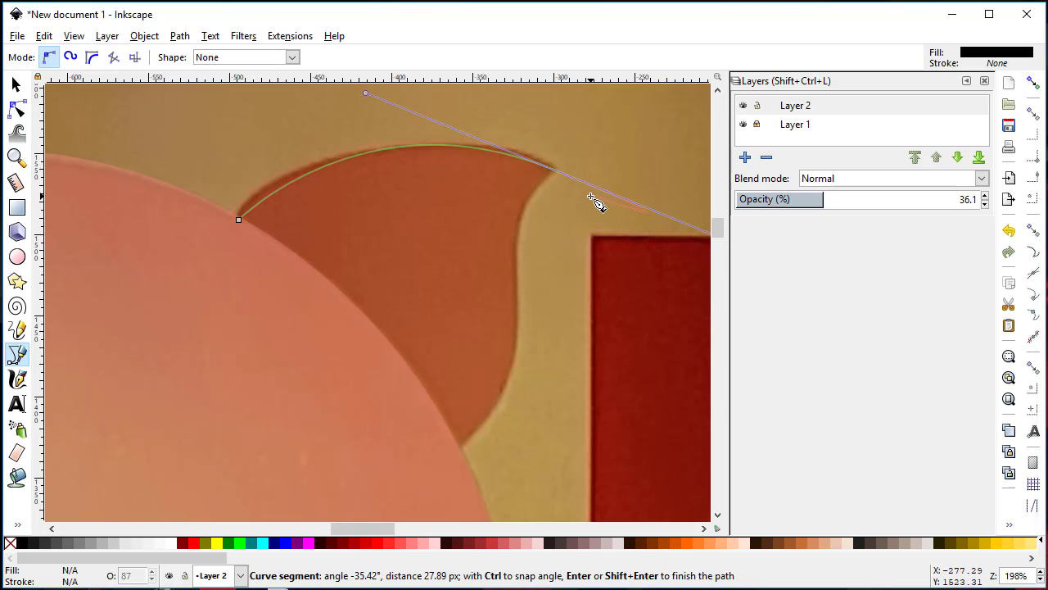
key("Return")
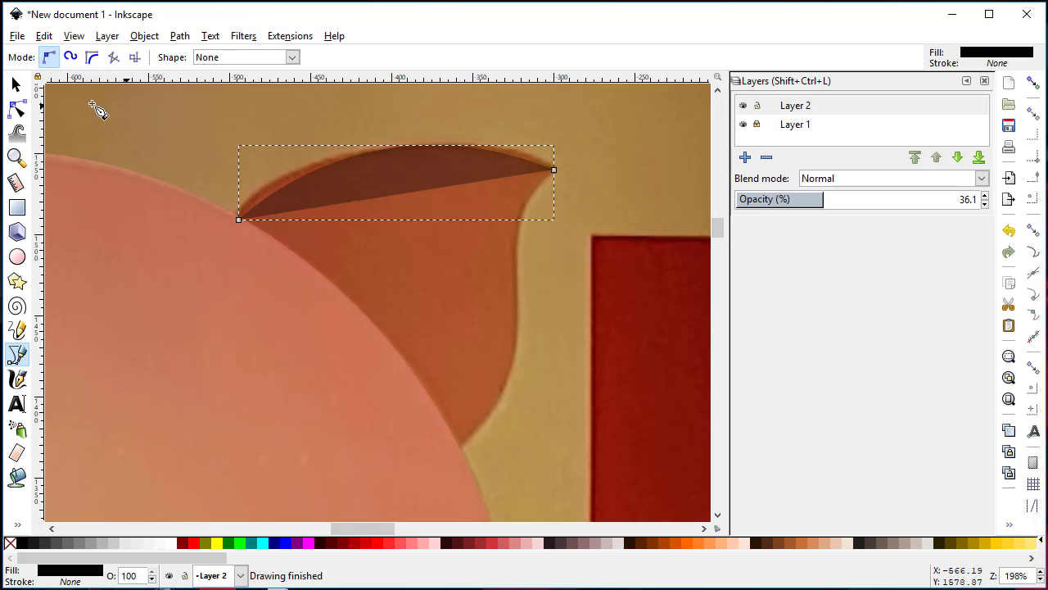
Step: Snap the ear-tip and base nodes onto the outline and fill the ear shape pink
key("n")
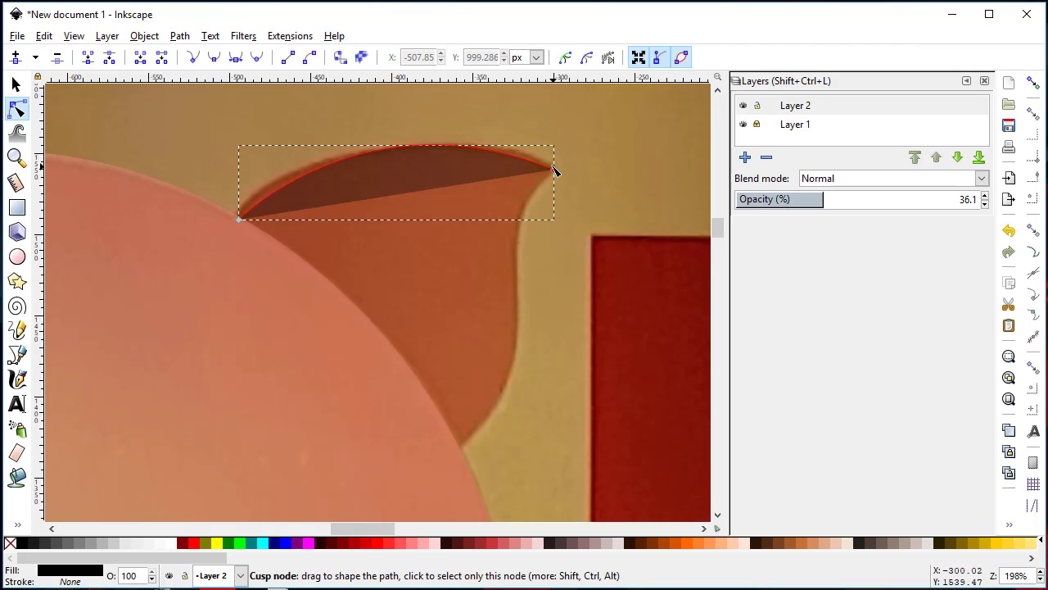
left_click_drag(554, 169, 553, 166)
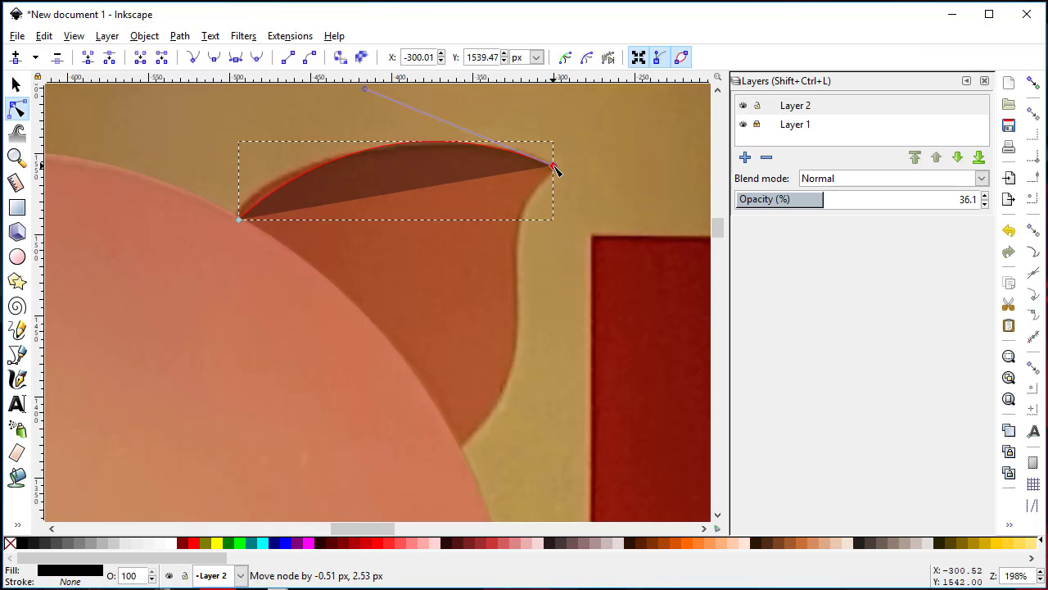
left_click(239, 218)
left_click_drag(239, 219, 235, 218)
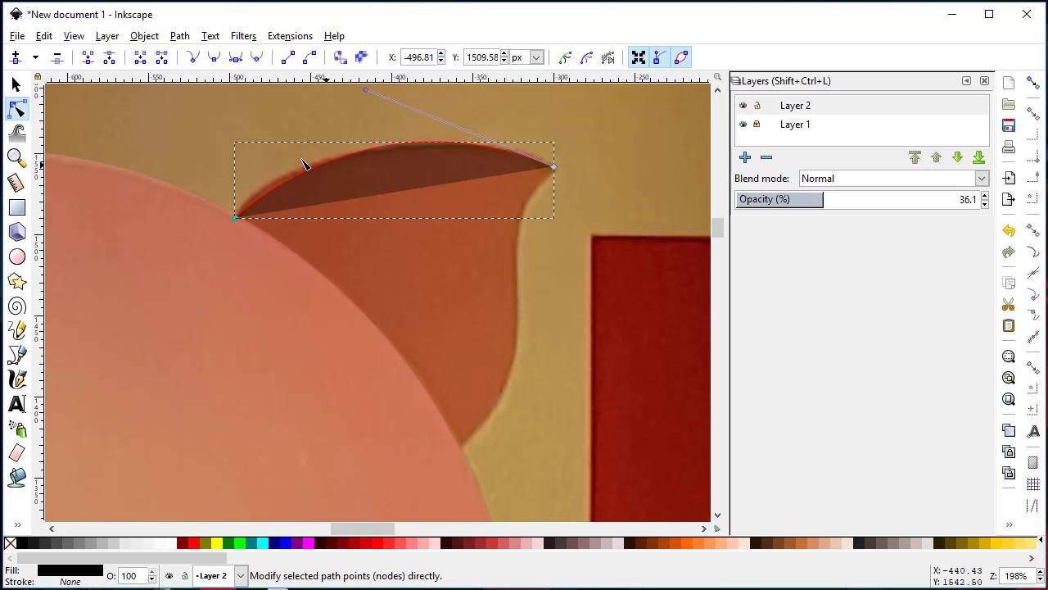
left_click(171, 141)
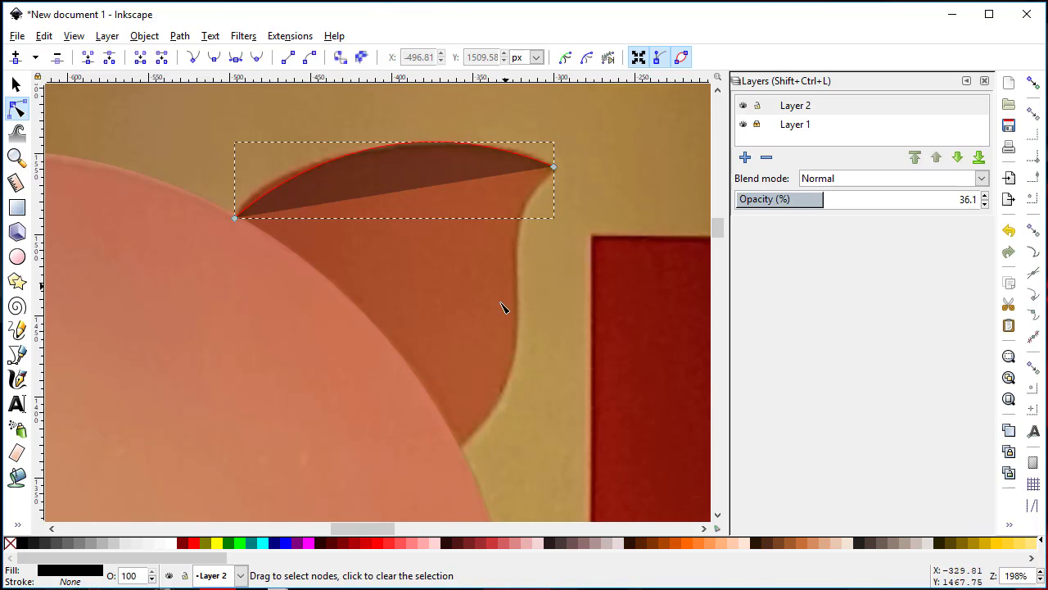
left_click(424, 543)
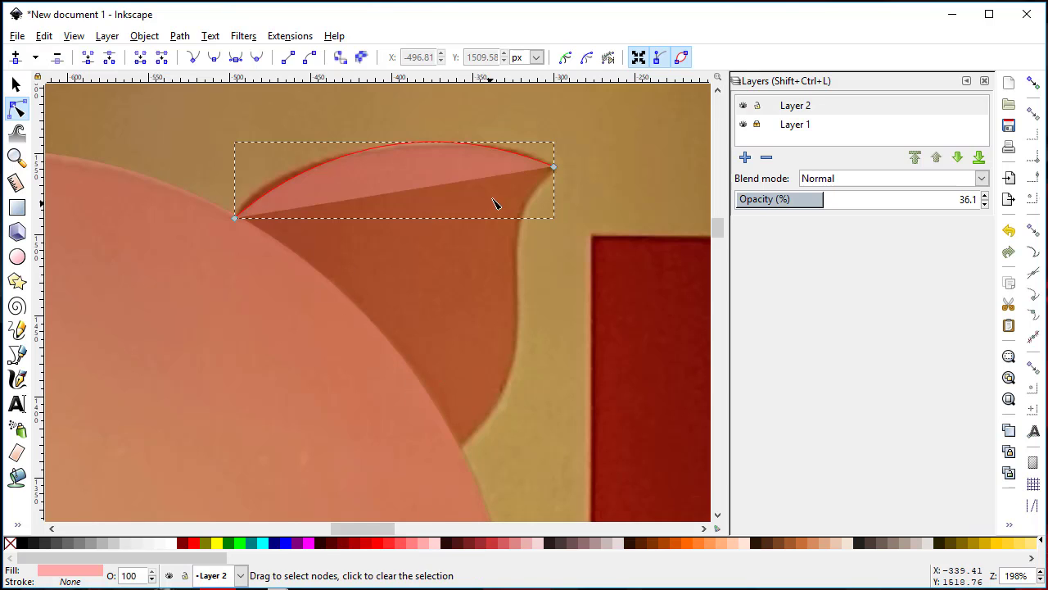
Step: Add a node and bend the top curve to follow the ear's upper edge
left_click(554, 169)
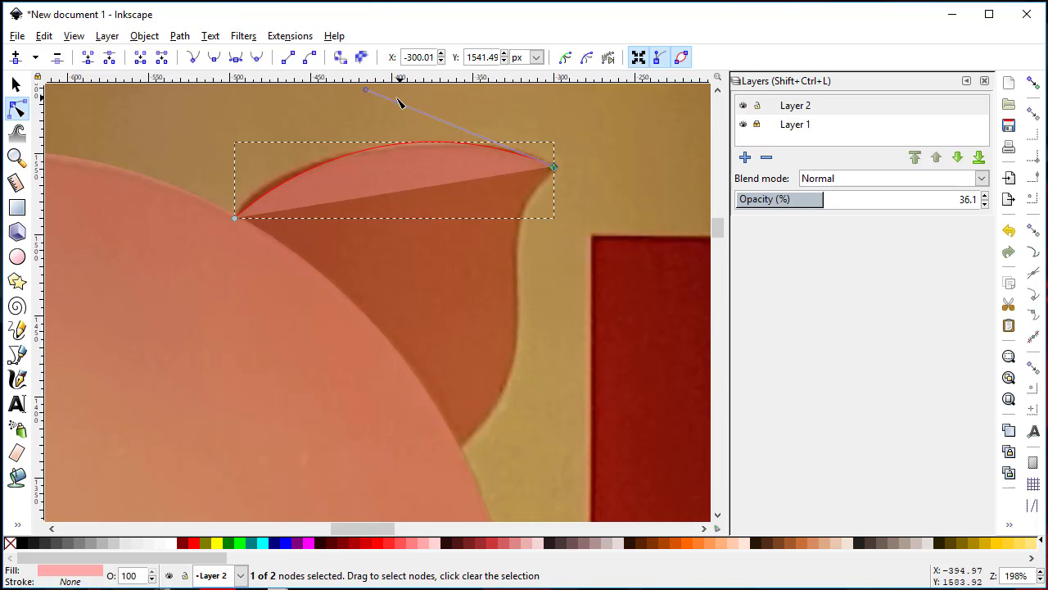
left_click_drag(365, 90, 398, 87)
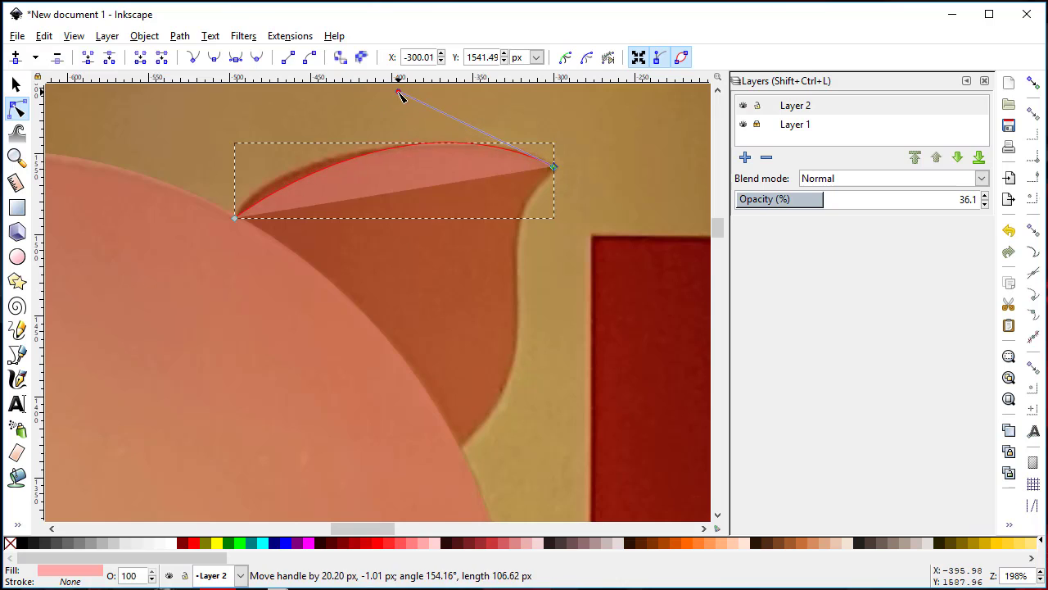
double_click(294, 182)
left_click_drag(296, 186, 279, 177)
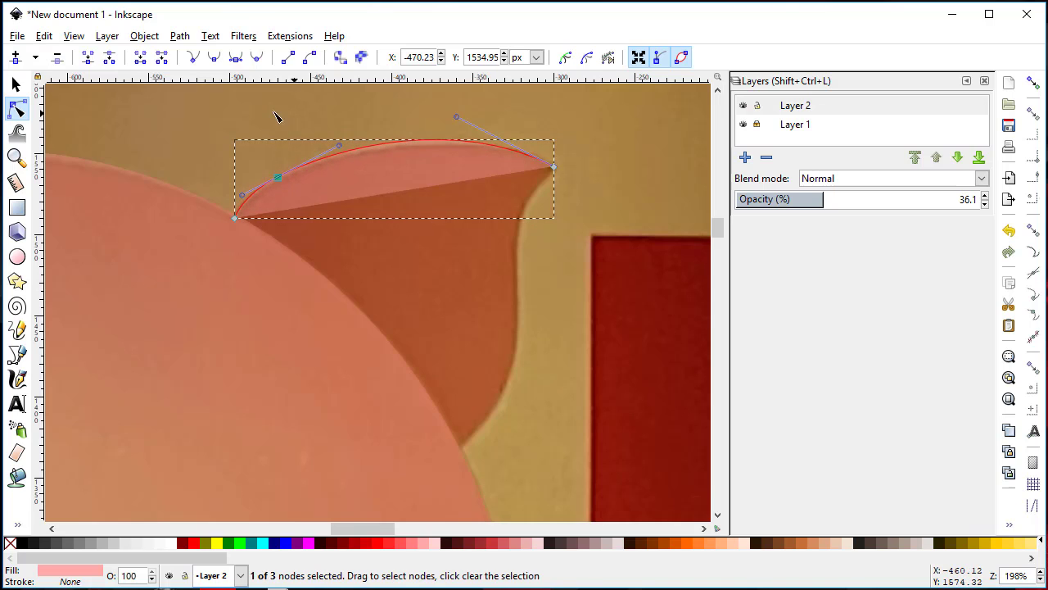
left_click(410, 145)
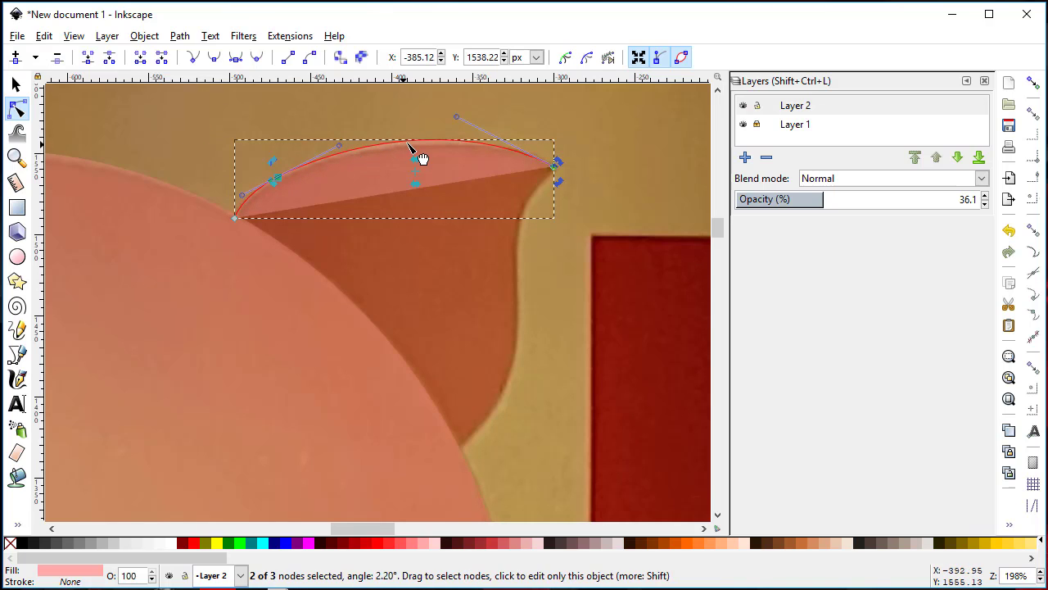
left_click_drag(404, 145, 400, 150)
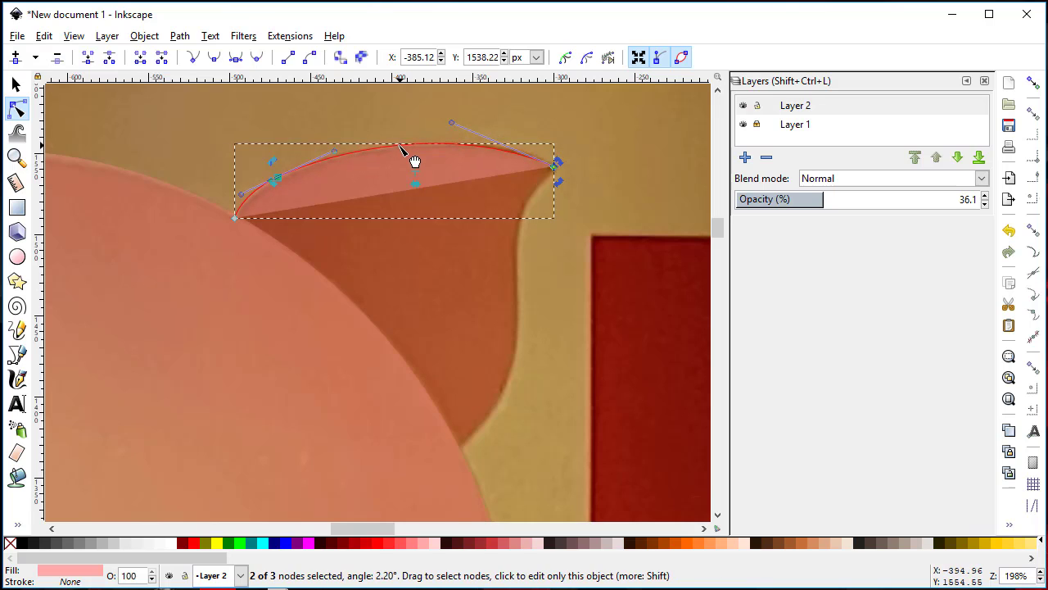
Step: Refine the added node's handle to smooth the ear's top curve
left_click(187, 152)
left_click(180, 155)
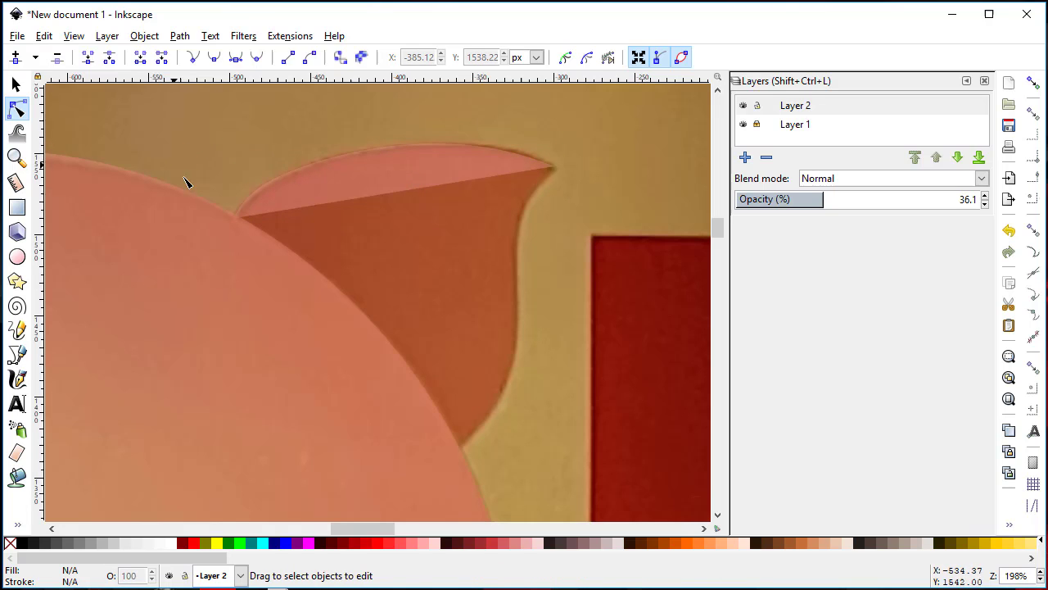
left_click(296, 201)
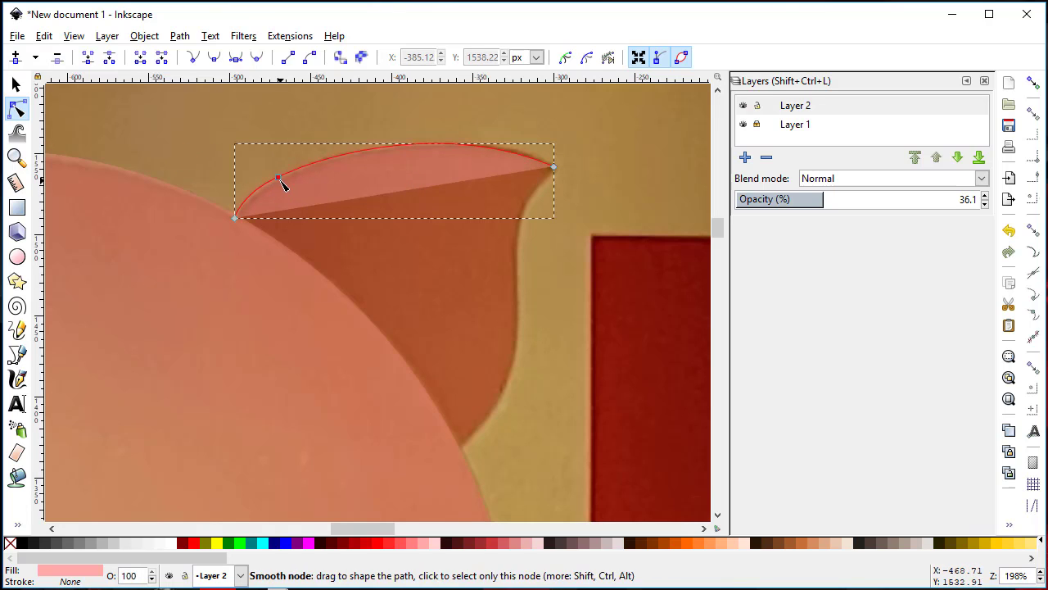
left_click(278, 179)
mouse_move(265, 187)
left_mouse_down()
mouse_move(250, 187)
mouse_move(283, 182)
left_mouse_up()
left_click(181, 158)
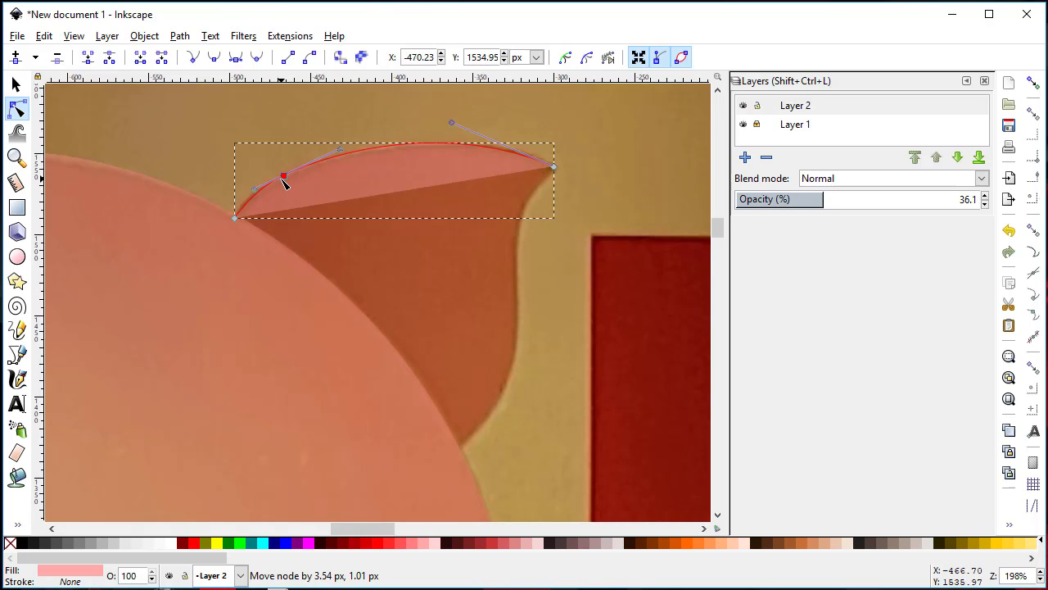
key("Escape")
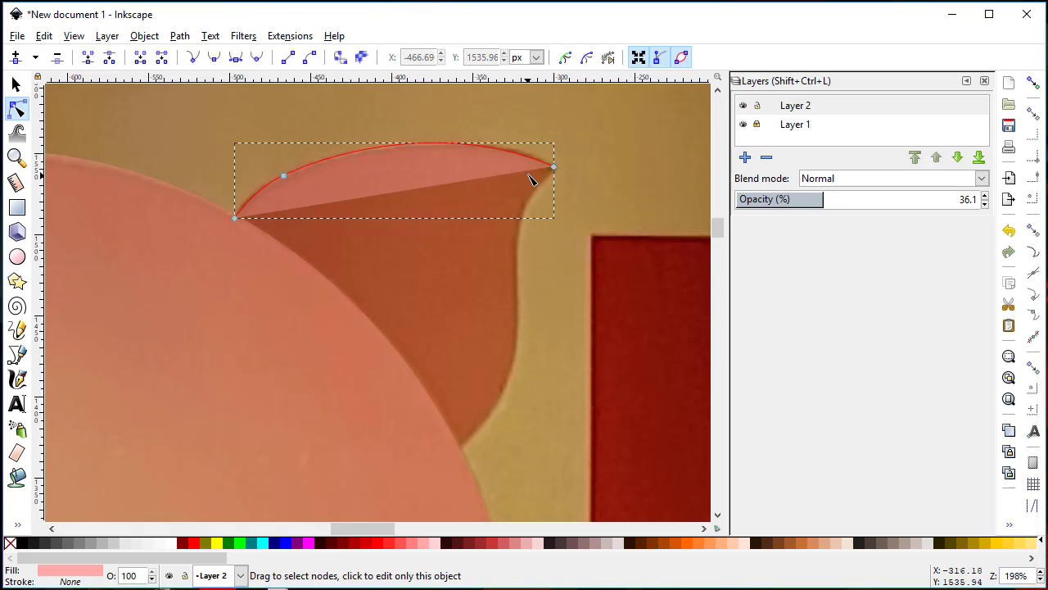
left_click(554, 169)
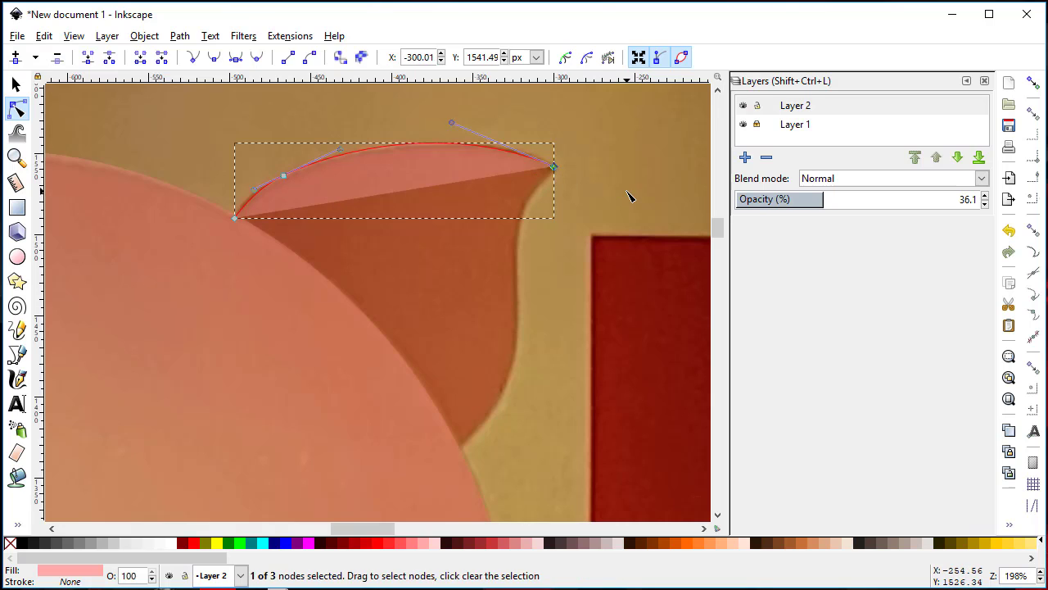
Step: Extend the ear outline from its tip with a curved node down the right edge
left_click(17, 354)
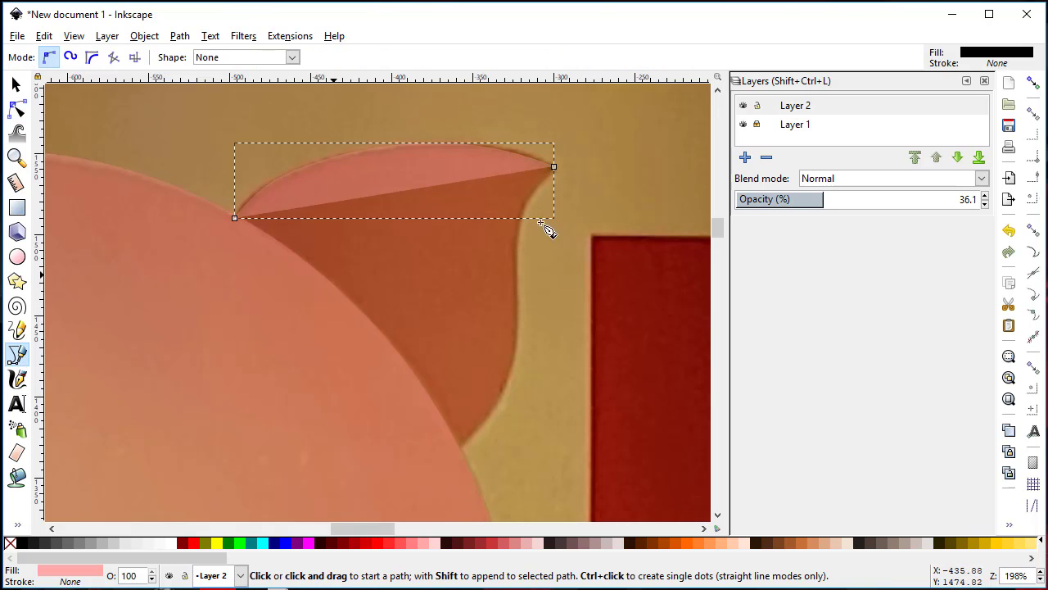
left_click(553, 167)
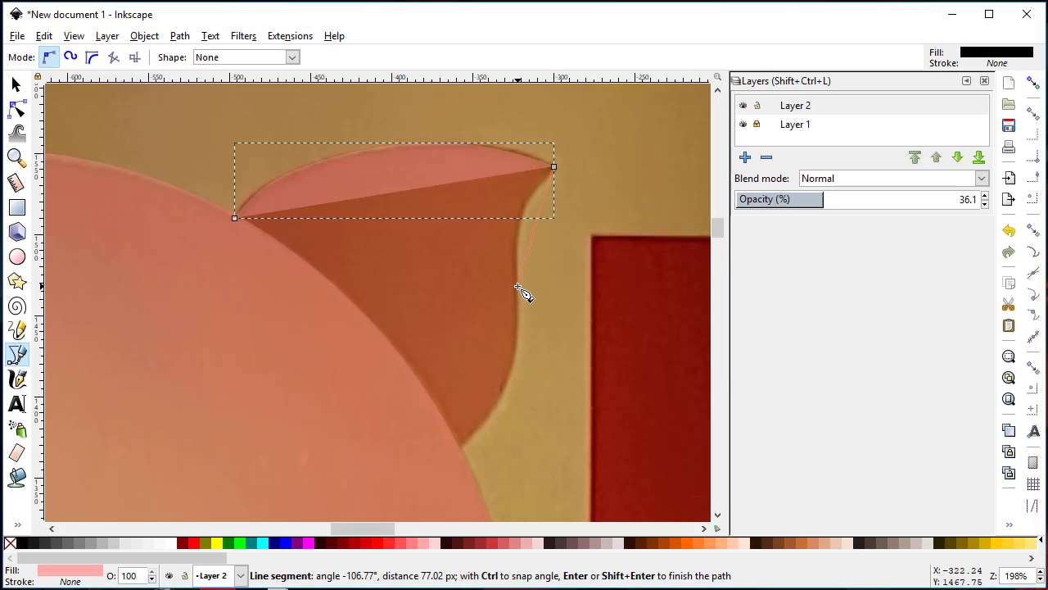
left_click_drag(517, 288, 528, 368)
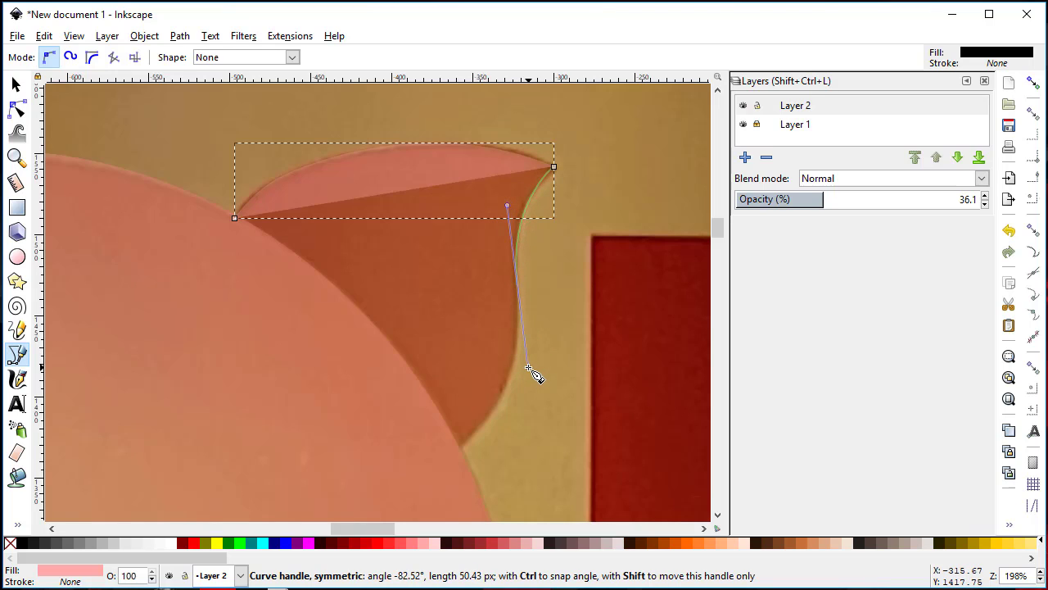
left_click_drag(528, 367, 529, 368)
key("Return")
Step: Make the ear-tip node smooth and adjust its curve to fit the photo
key("n")
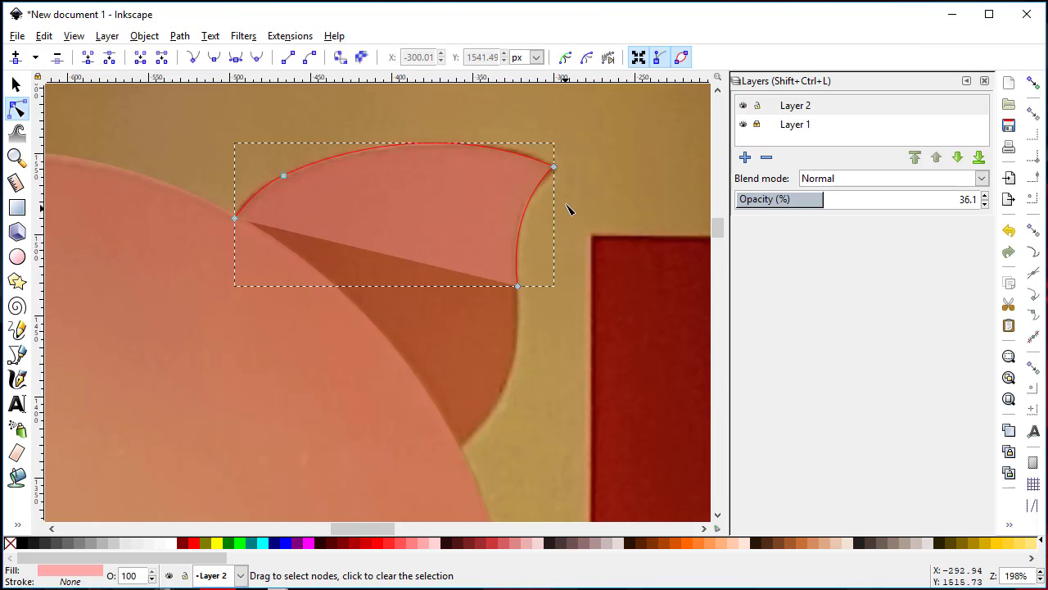
scroll(555, 170, "up", 1)
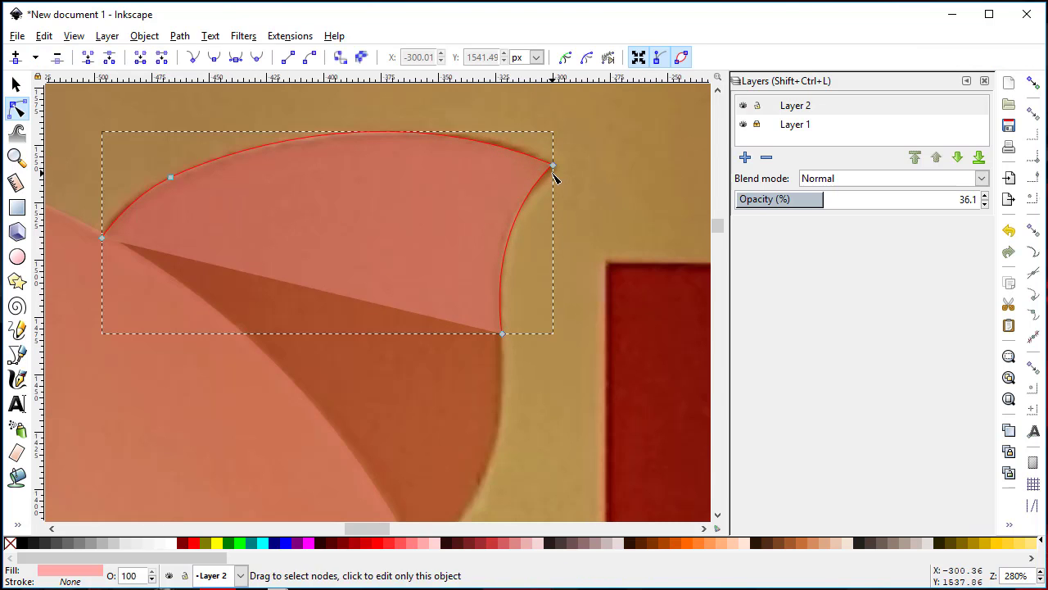
left_click_drag(554, 167, 560, 169)
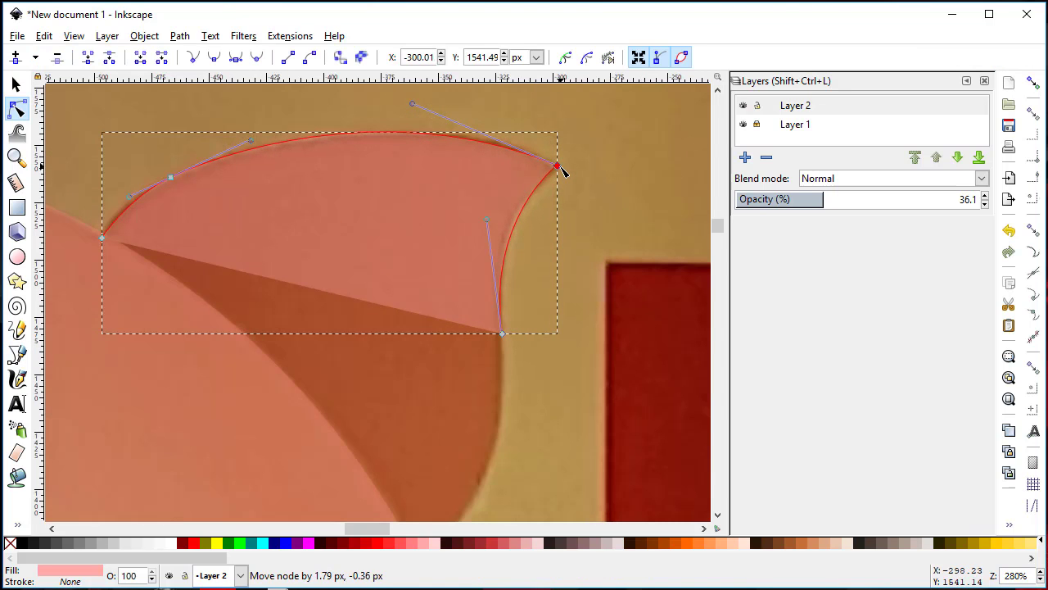
left_click(558, 167, "ctrl")
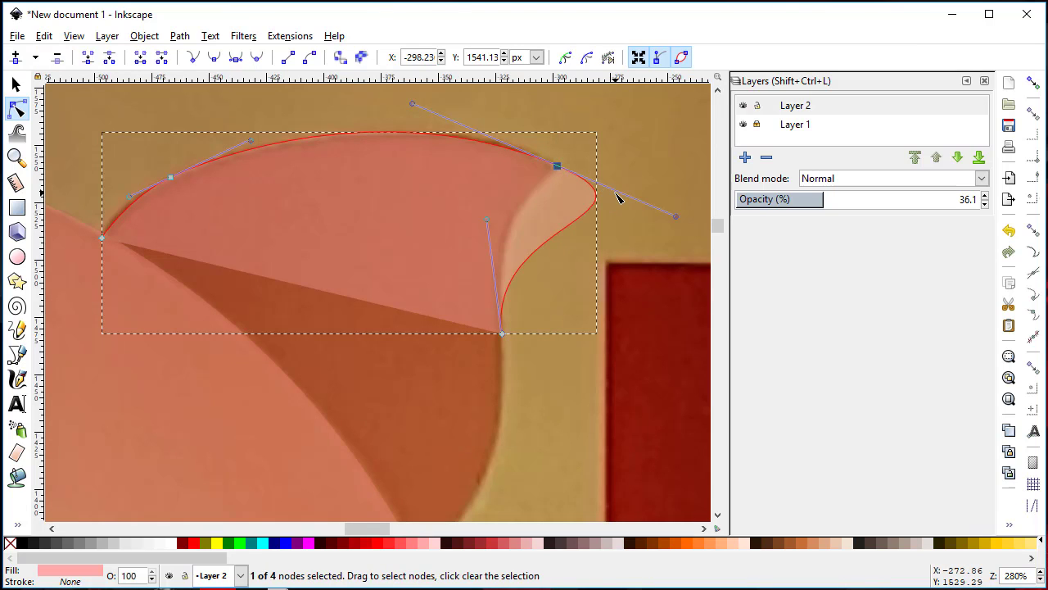
key("ctrl+z")
key("Escape")
key("Escape")
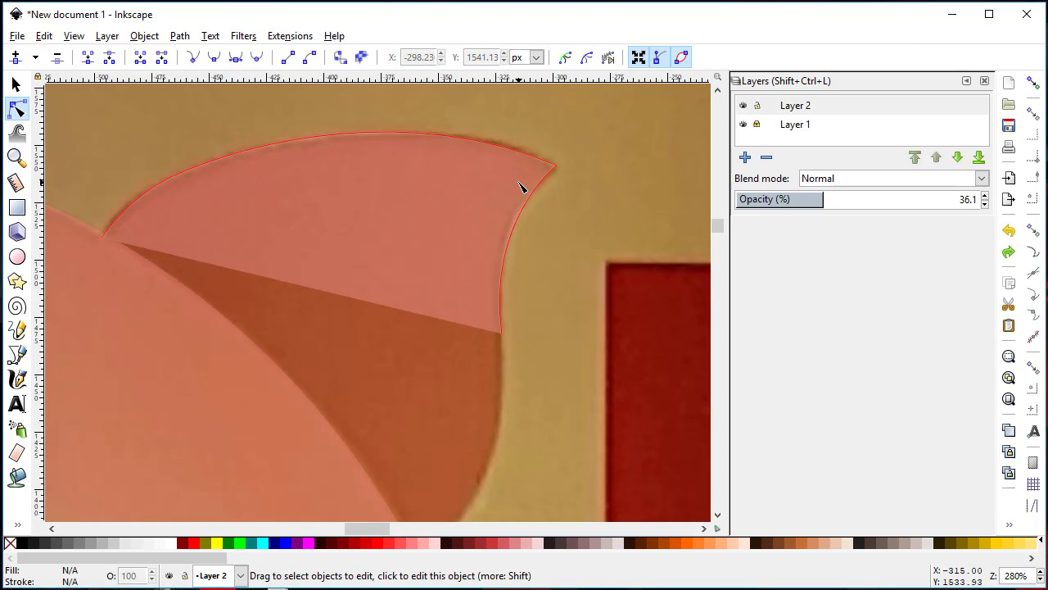
left_click(519, 187)
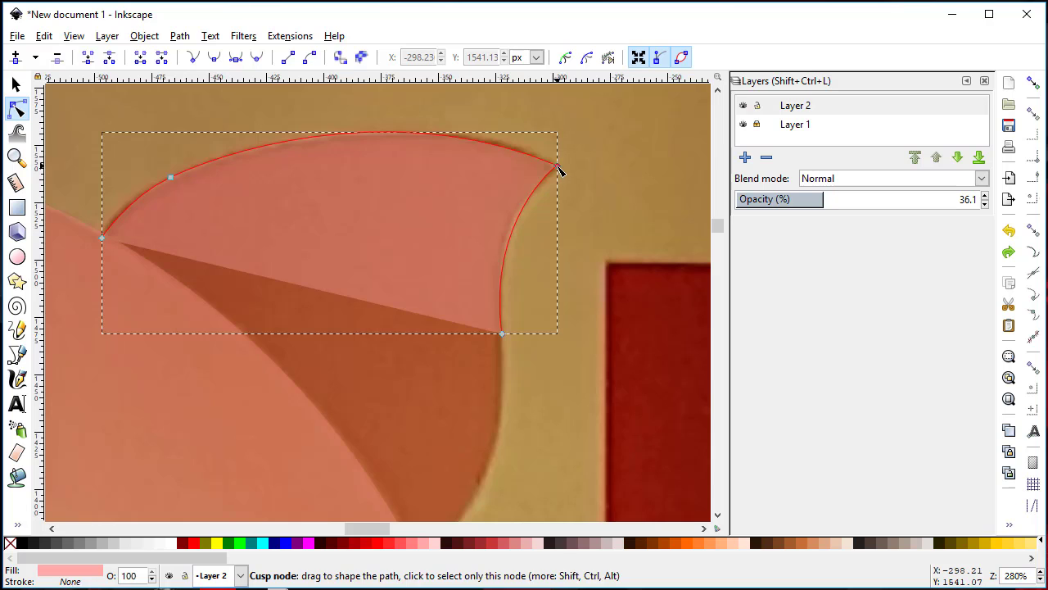
left_click(558, 167)
left_click(558, 167, "ctrl")
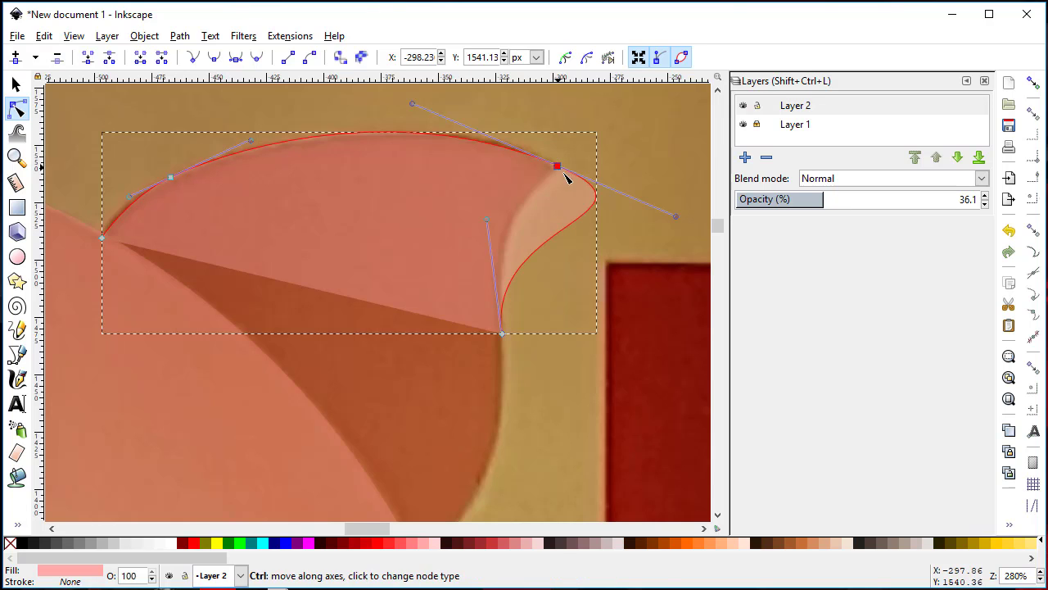
mouse_move(677, 219)
left_mouse_down()
mouse_move(646, 217)
mouse_move(562, 175)
left_mouse_up()
Step: Add a node on the ear's top edge, pull it onto the outline, and flatten the top curve
scroll(524, 176, "up", 3)
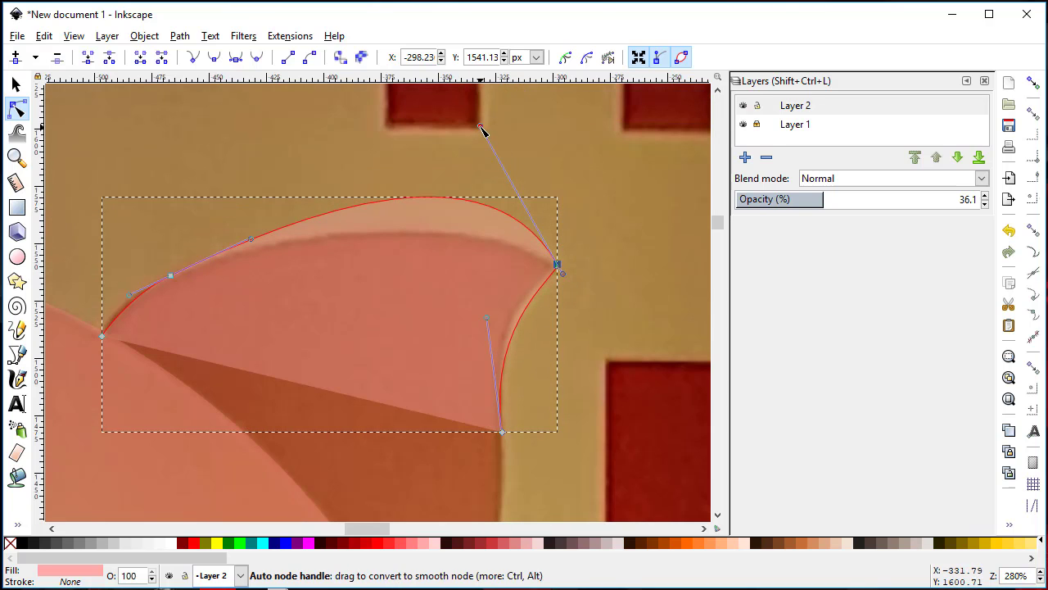
double_click(470, 202)
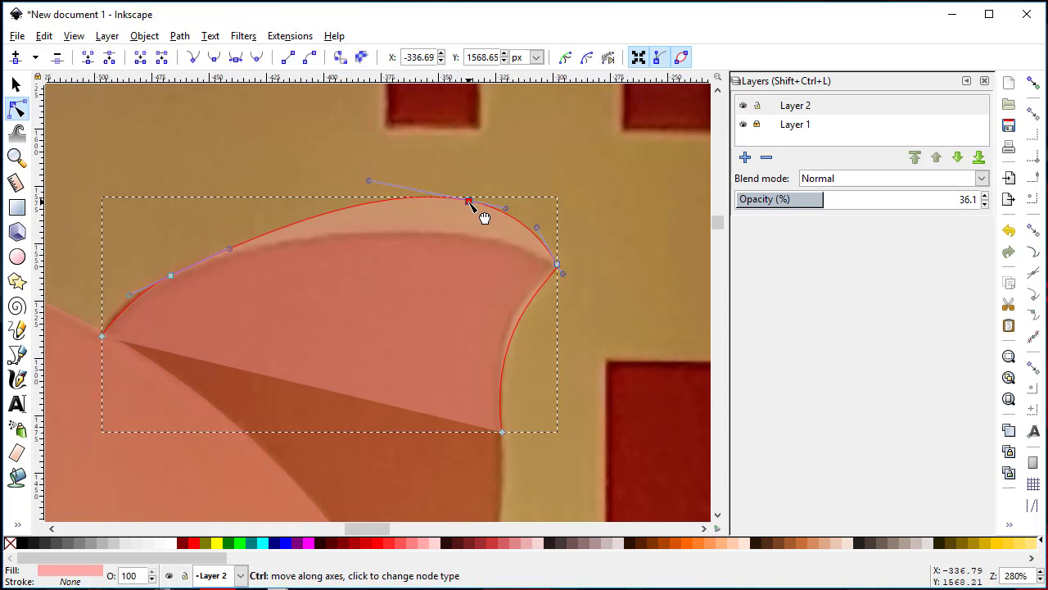
mouse_move(469, 202)
left_mouse_down()
mouse_move(460, 232)
mouse_move(525, 247)
left_mouse_up()
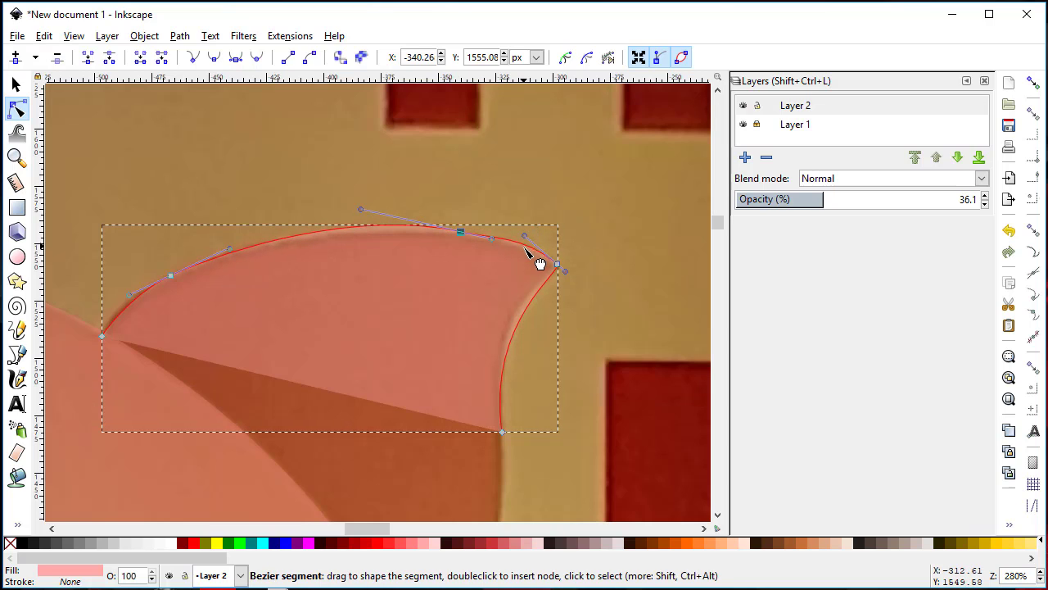
left_click(622, 317)
left_click(616, 319)
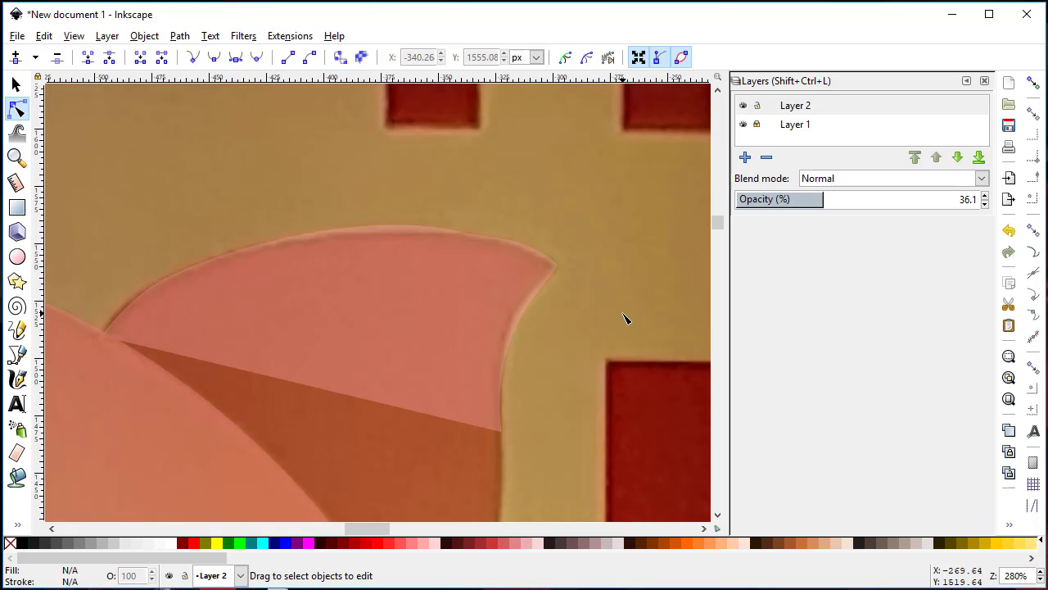
left_click(521, 315)
left_click(644, 327)
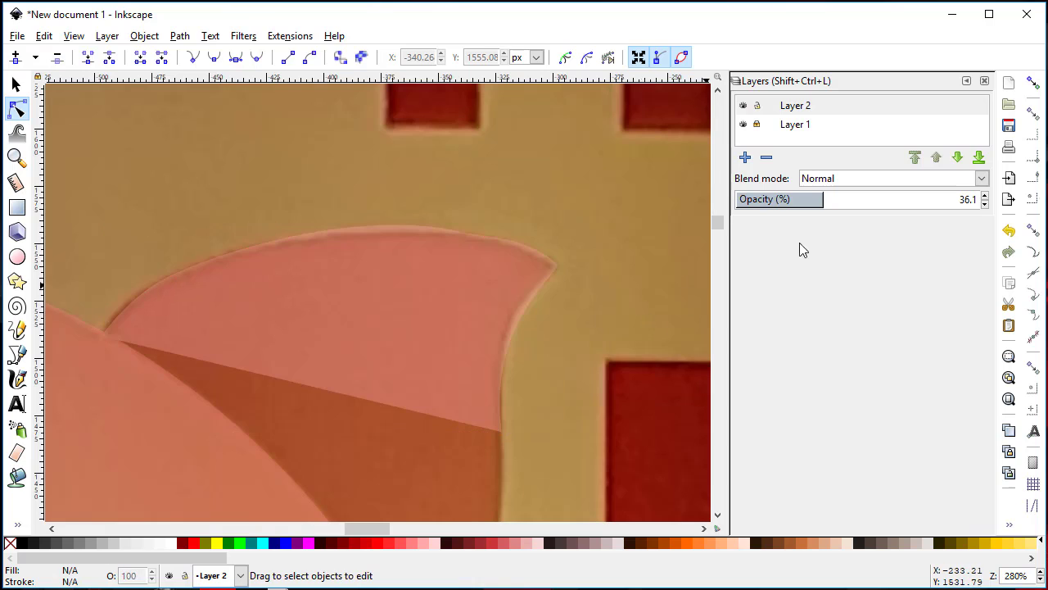
left_click(461, 257)
left_click(461, 234)
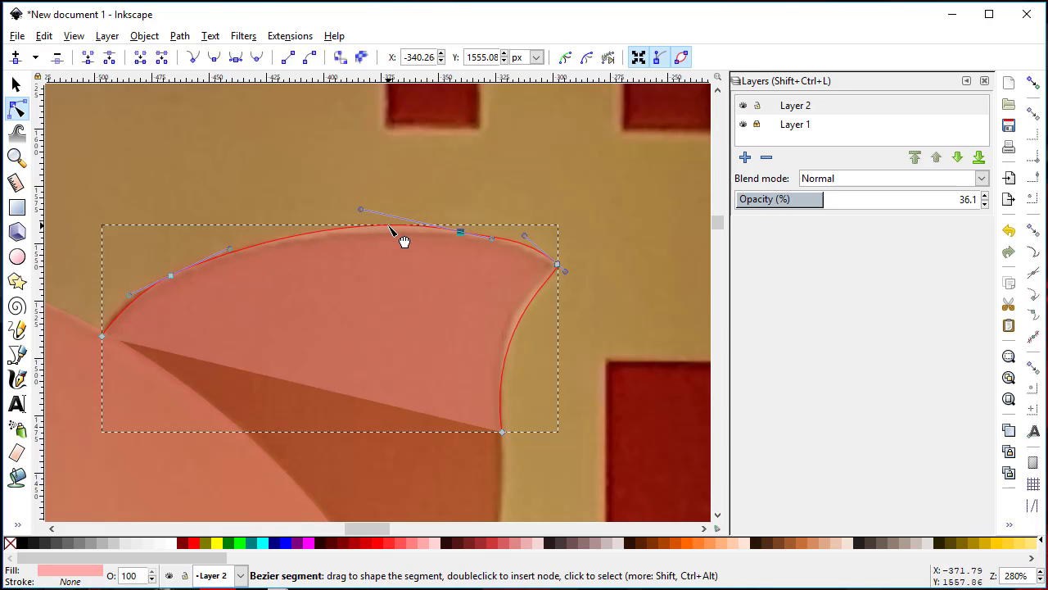
left_click_drag(403, 240, 401, 246)
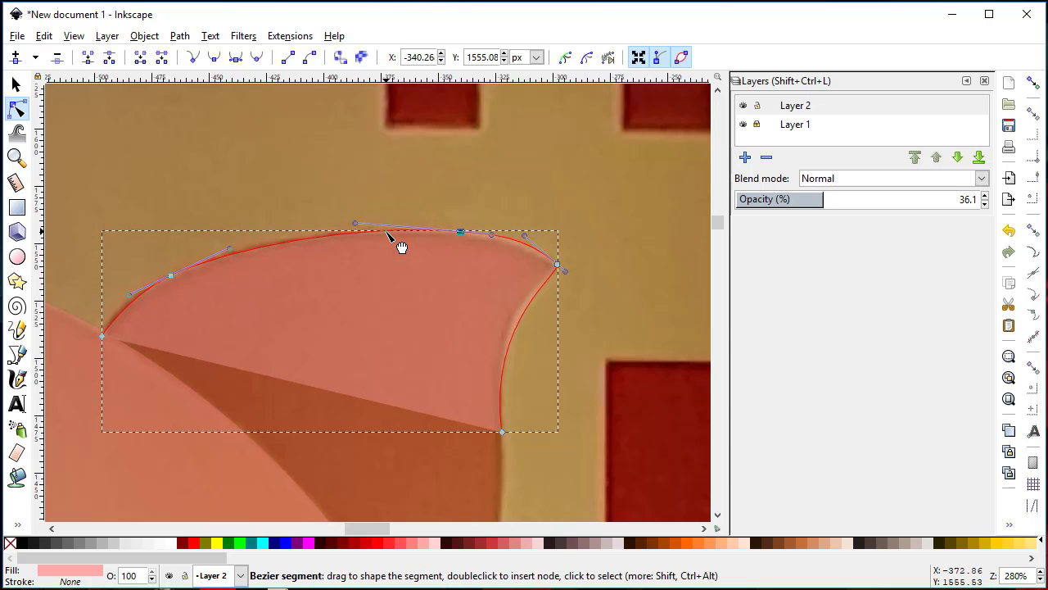
Step: Raise the top curve's peak slightly and bend the right edge to match the photo
left_click(647, 306)
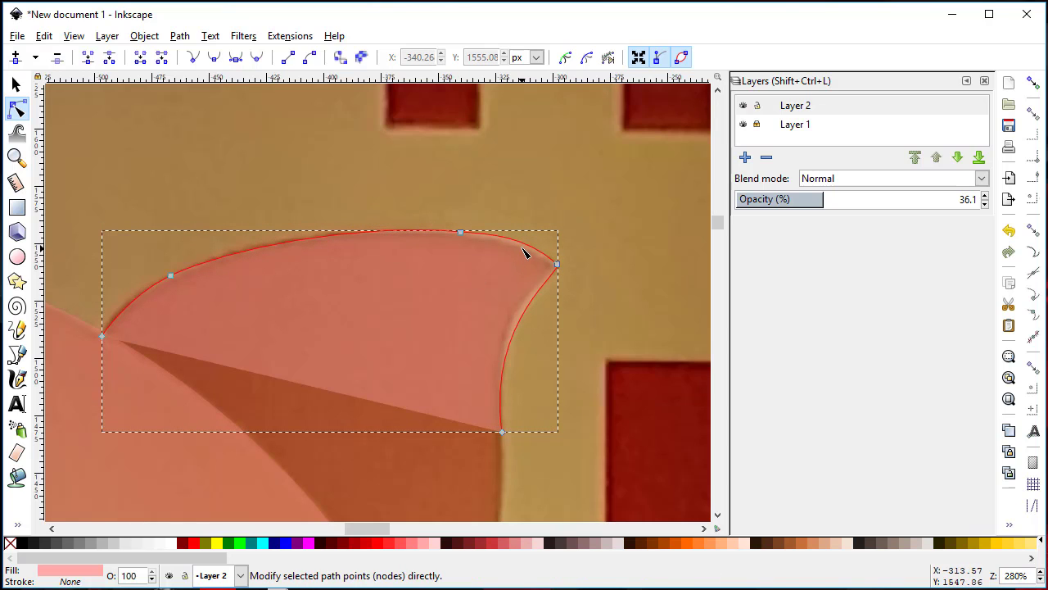
left_click_drag(520, 243, 514, 246)
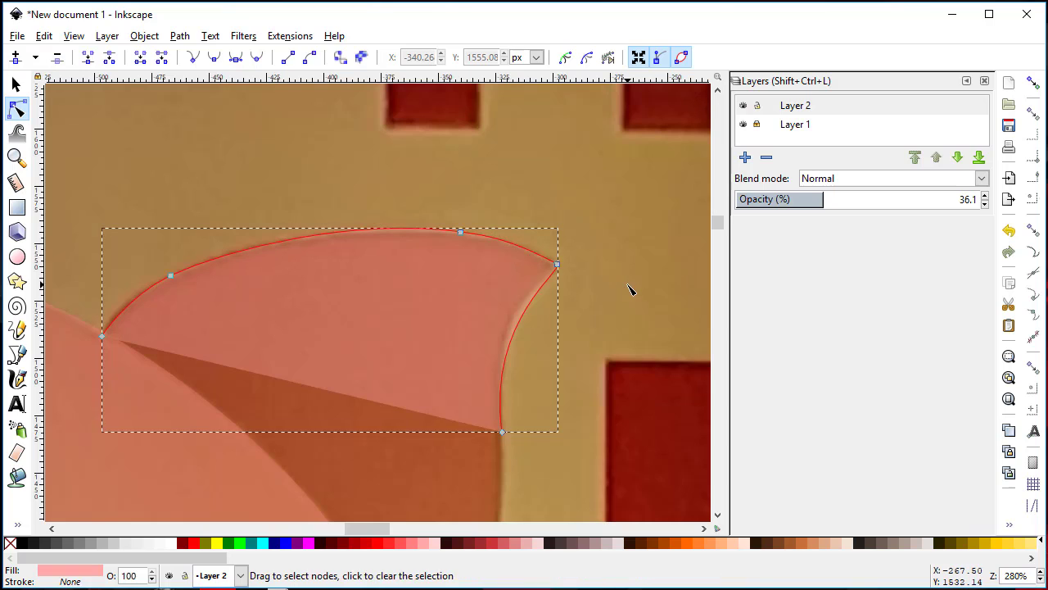
left_click(614, 319)
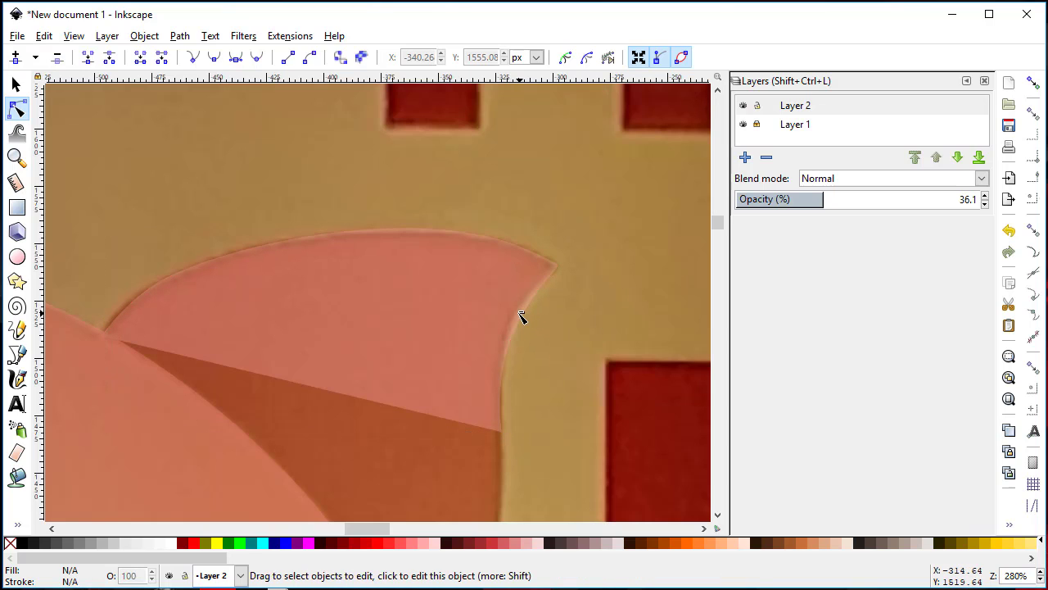
left_click(483, 306)
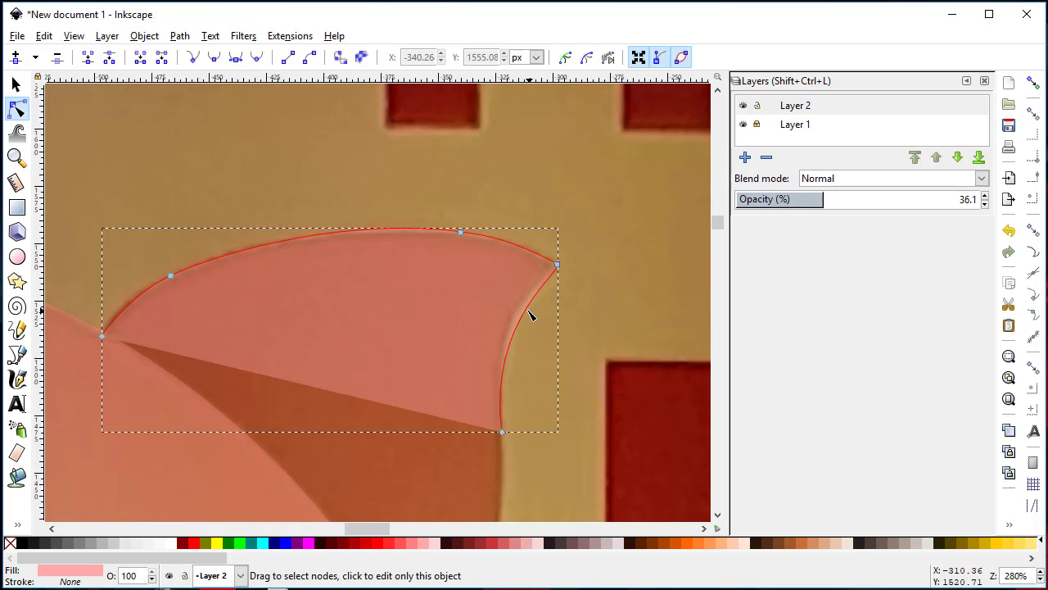
left_click_drag(542, 326, 538, 323)
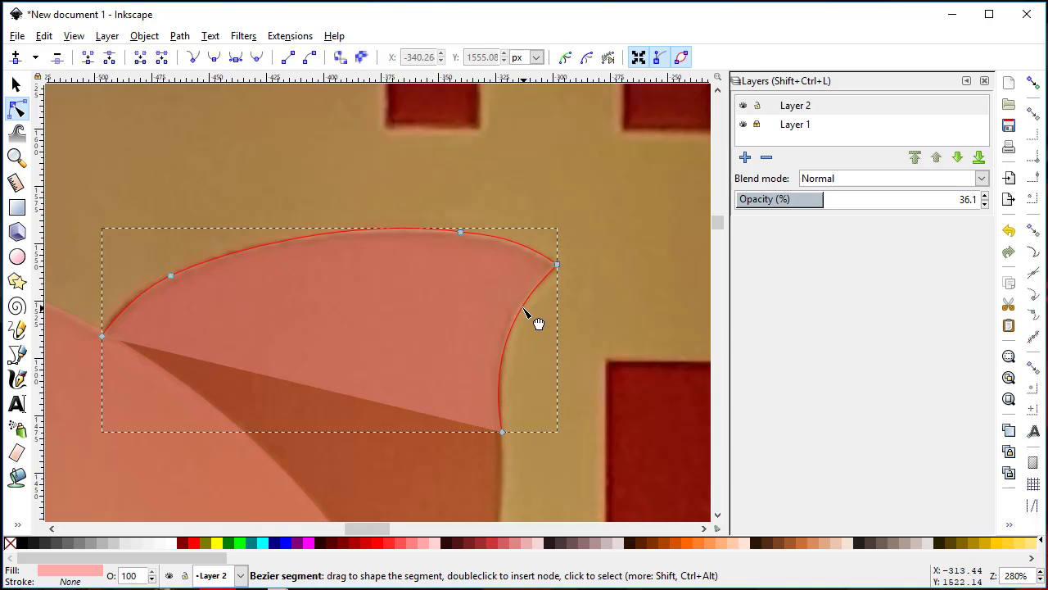
left_click(616, 326)
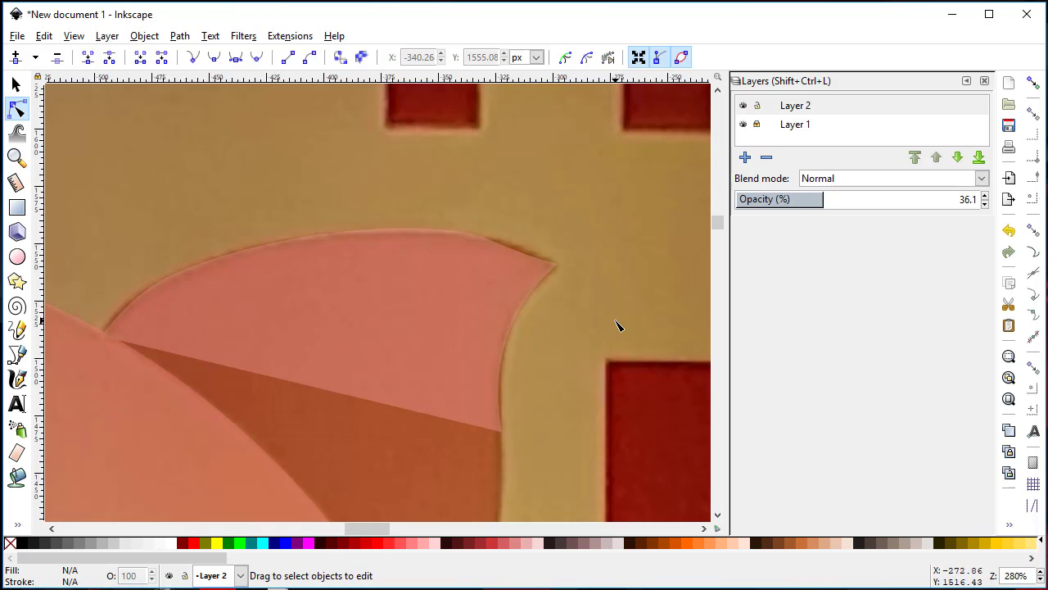
Step: Fill the ear with #FF8080 pink and set the drawing layer opacity to 39.5
left_click_drag(852, 199, 987, 203)
scroll(616, 331, "down", 3, "ctrl")
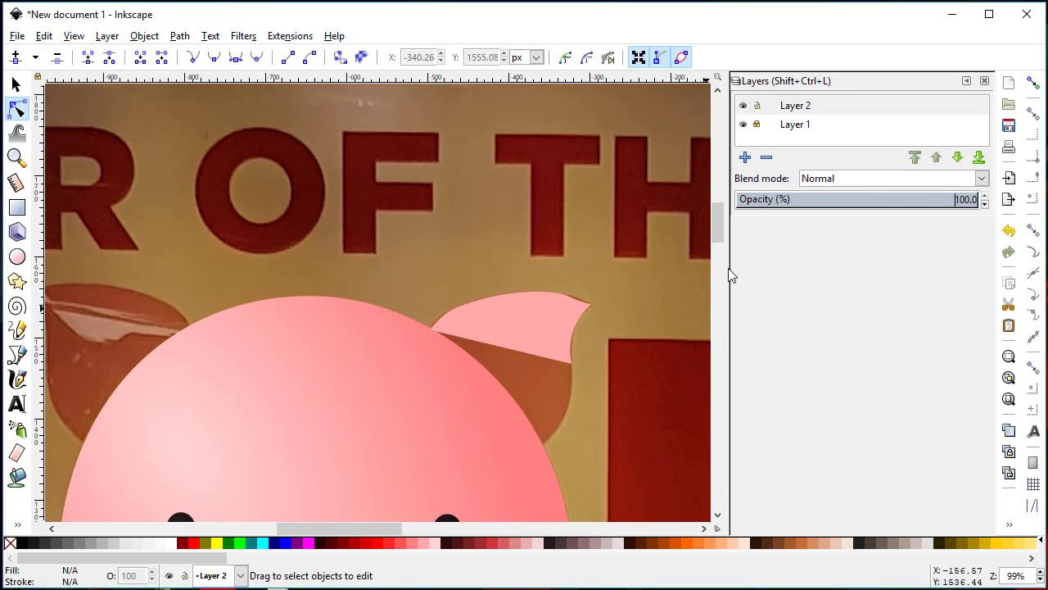
left_click(543, 344)
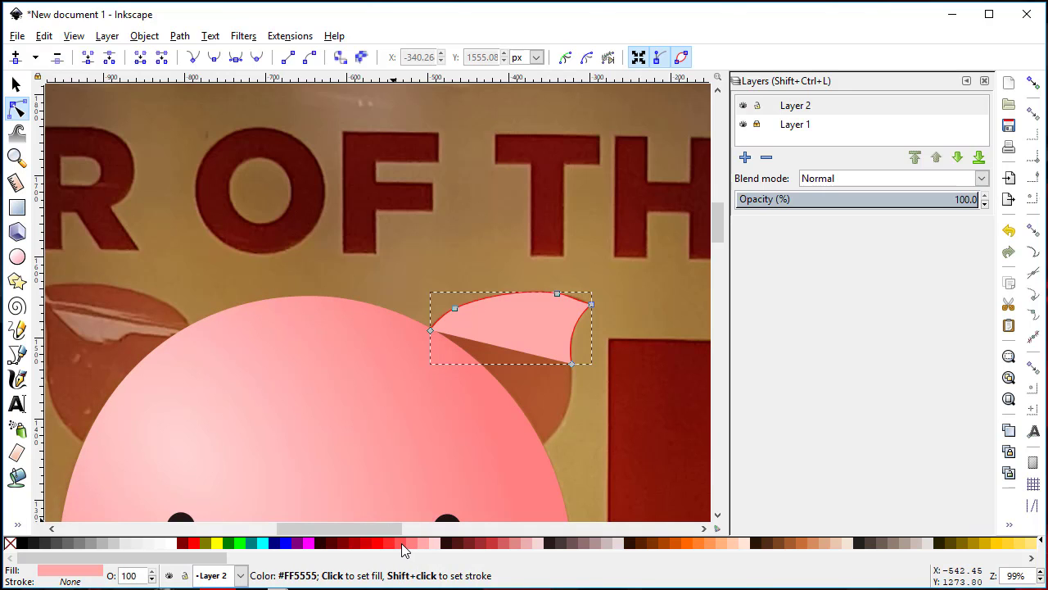
left_click(402, 543)
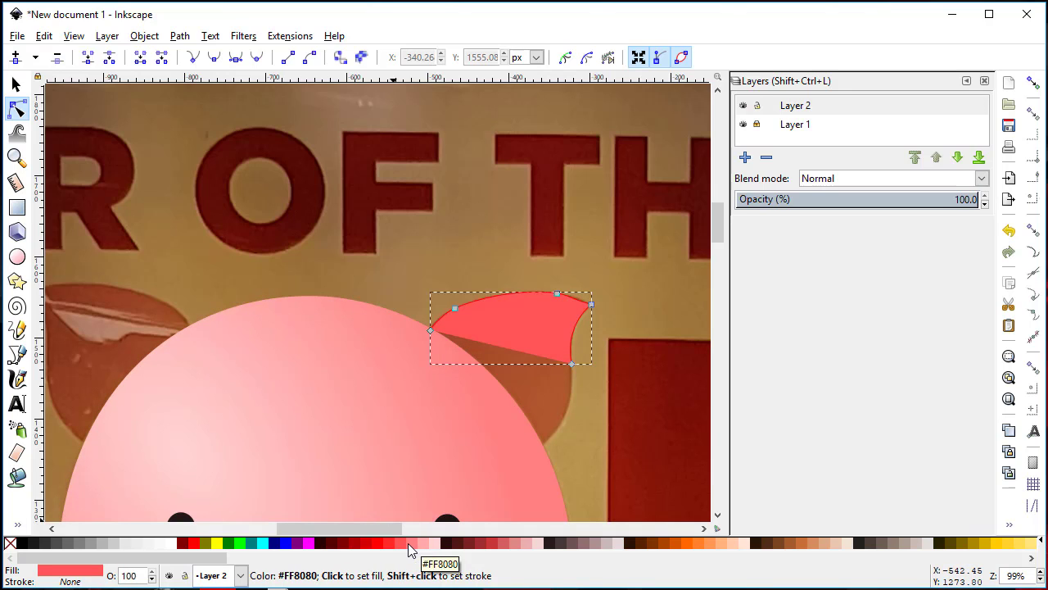
left_click(408, 543)
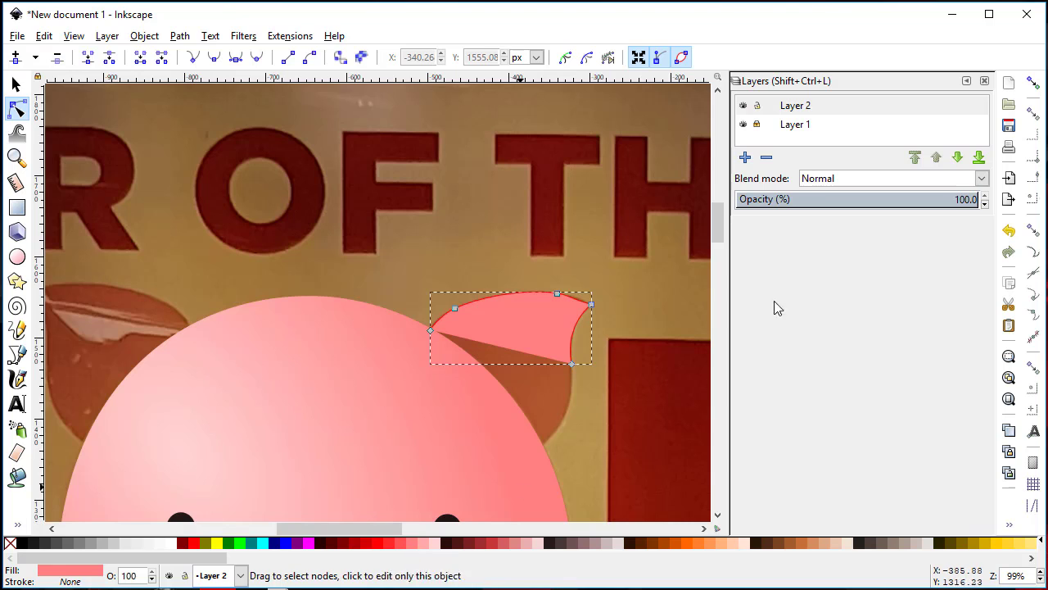
left_click(832, 200)
left_click(650, 304)
scroll(631, 303, "up", 2)
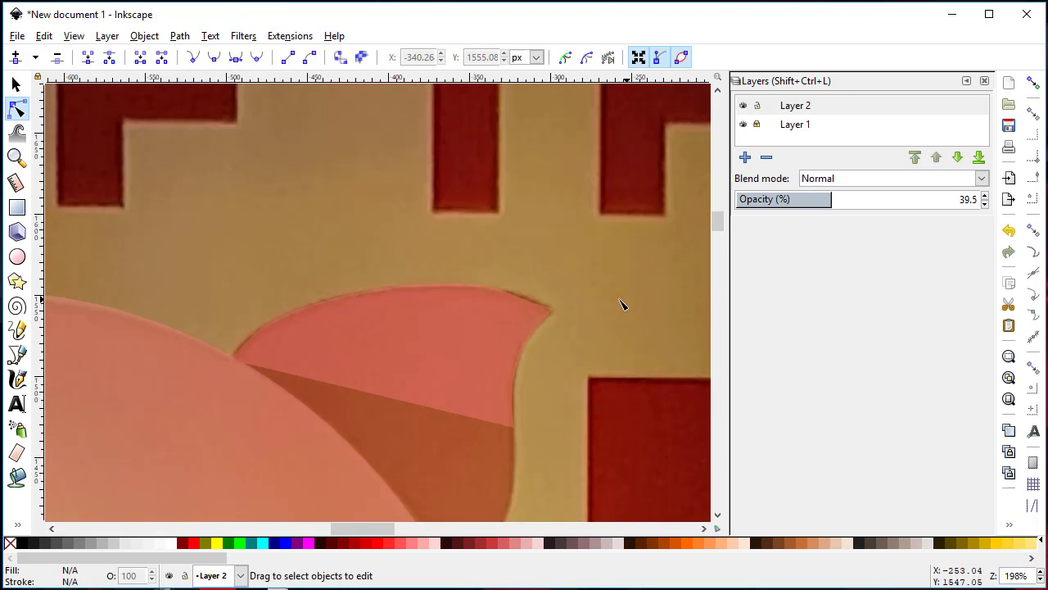
Step: Refine the curve at the ear's pointed tip by dragging its node handle
left_click(449, 348)
scroll(603, 320, "up", 1)
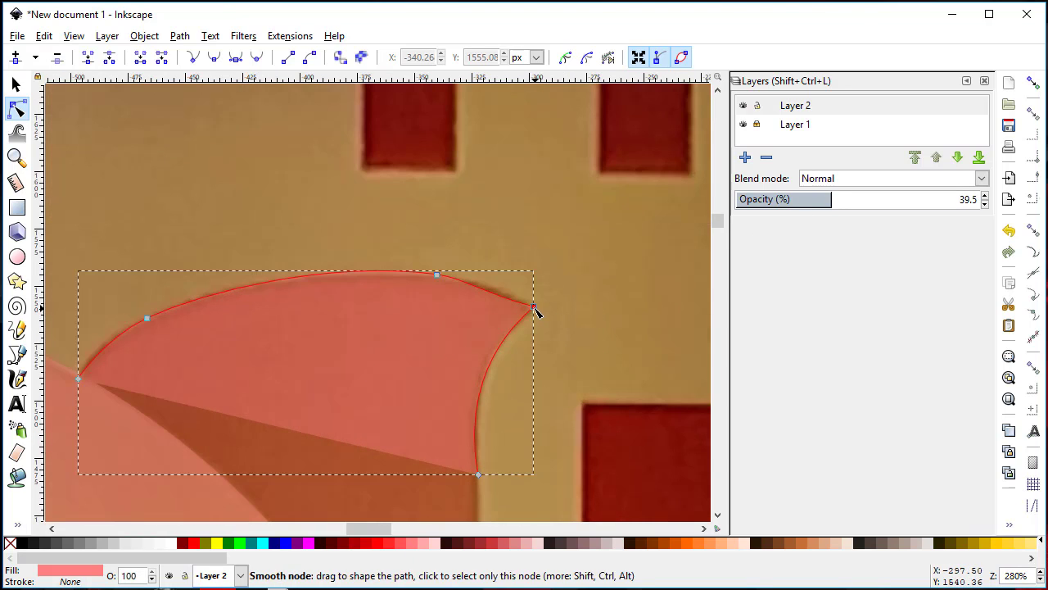
left_click(534, 307)
left_click_drag(489, 296, 498, 287)
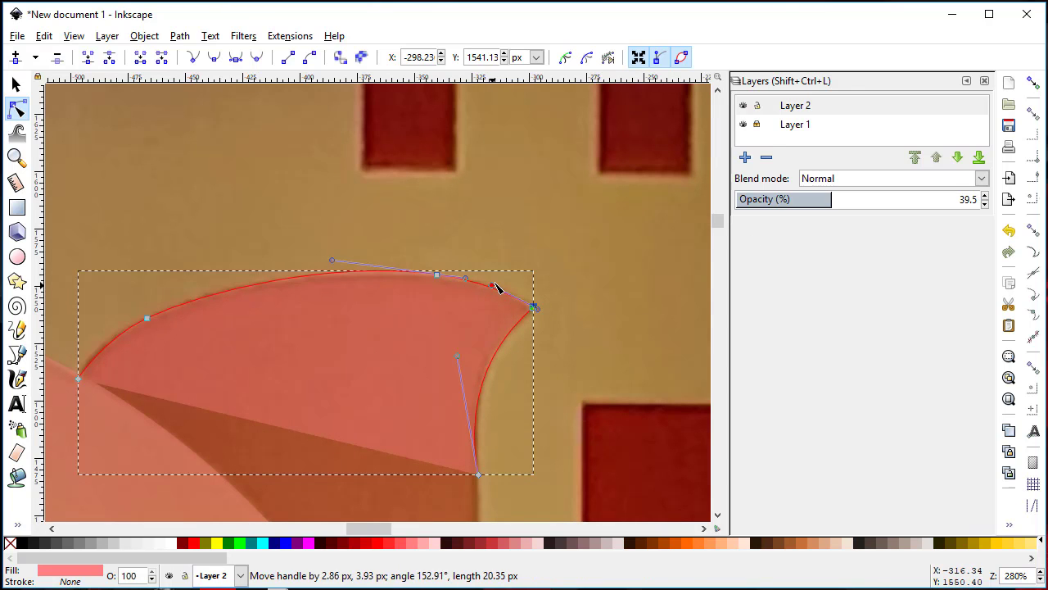
left_click(653, 325)
left_click(653, 325)
scroll(566, 358, "down", 2)
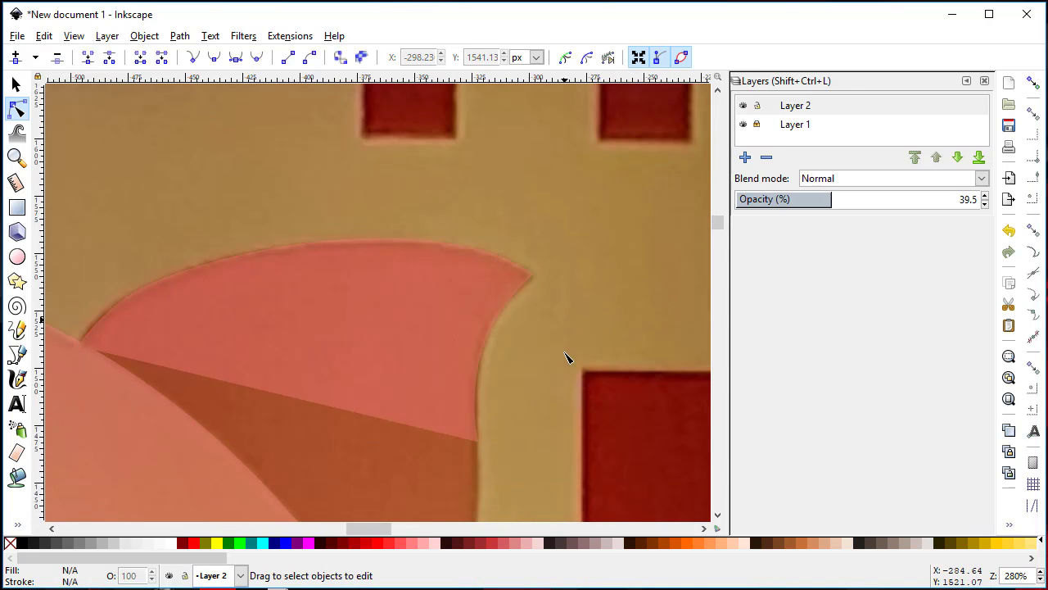
scroll(487, 352, "down", 2)
scroll(502, 322, "down", 2)
left_click(426, 198)
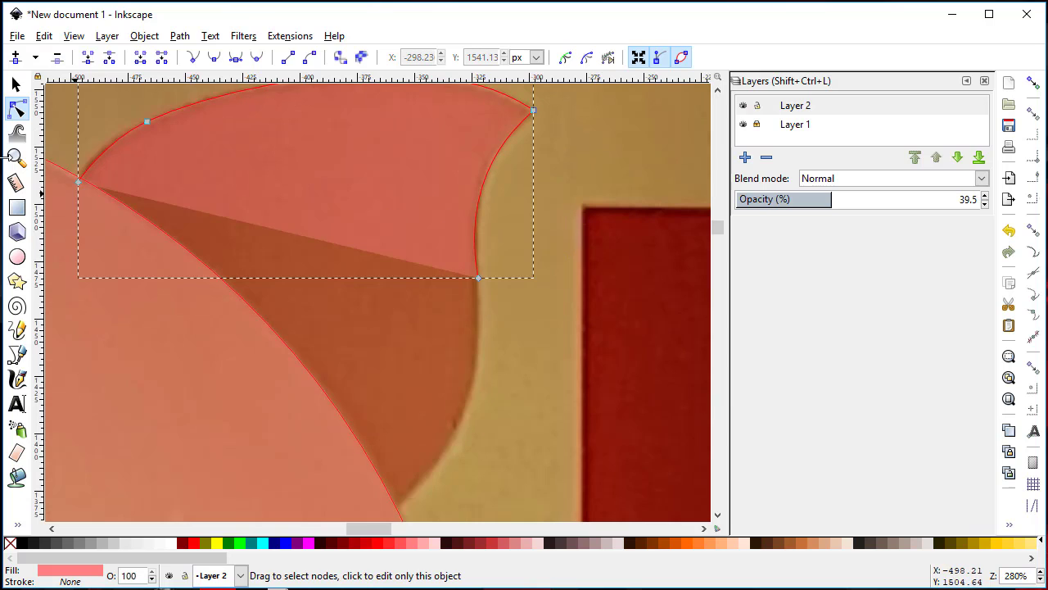
Step: Continue the ear path from its lower end with a curve along the inner edge
left_click(20, 357)
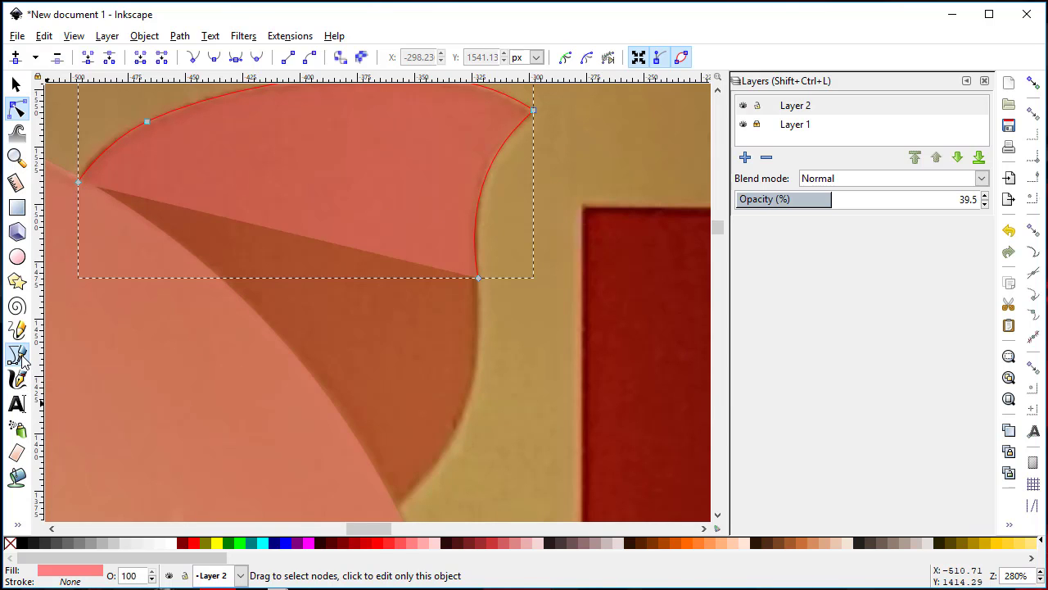
left_click(479, 279)
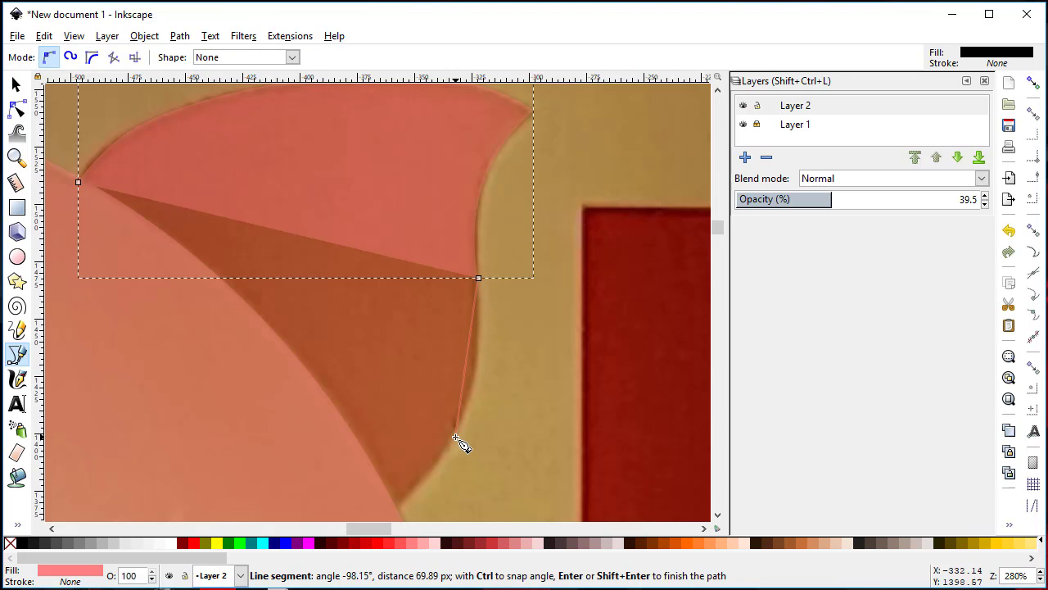
left_click_drag(456, 437, 422, 477)
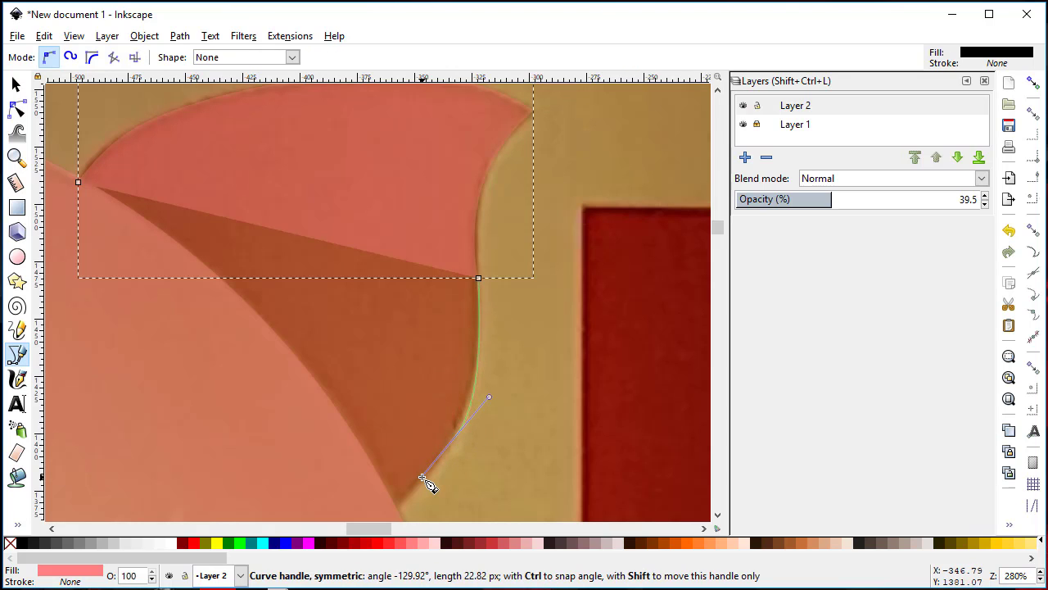
key("Return")
scroll(525, 439, "down", 1)
scroll(484, 368, "down", 3)
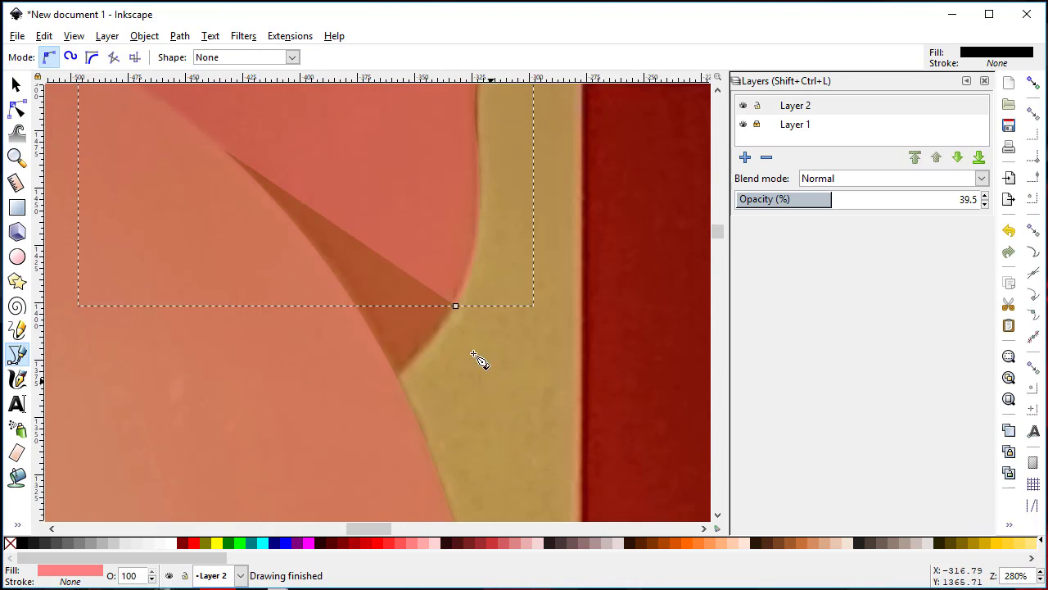
Step: Add a second curve taking the ear down to the head outline
left_click(456, 305)
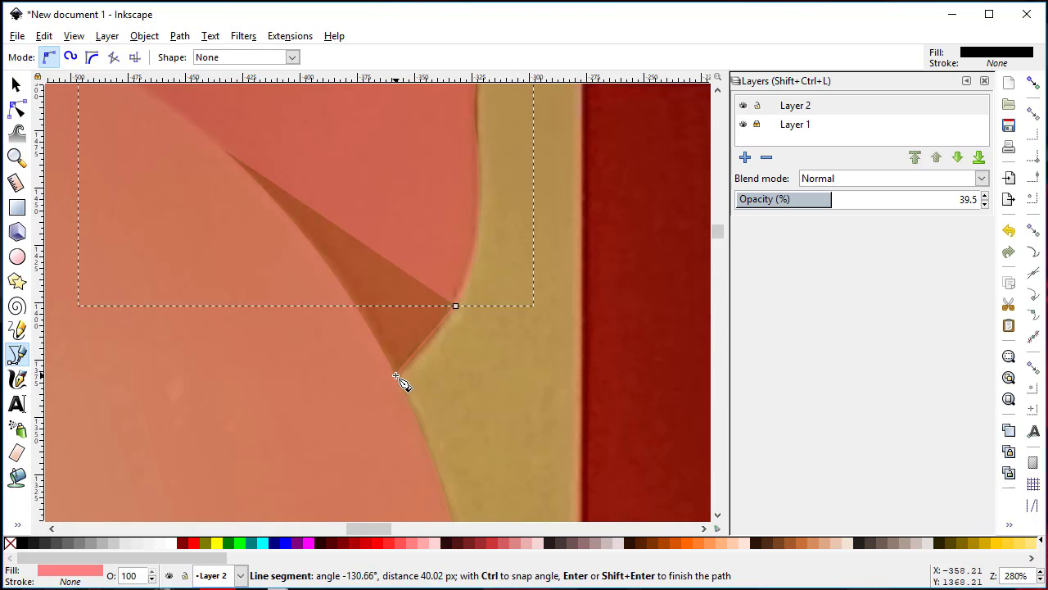
left_click_drag(395, 379, 365, 381)
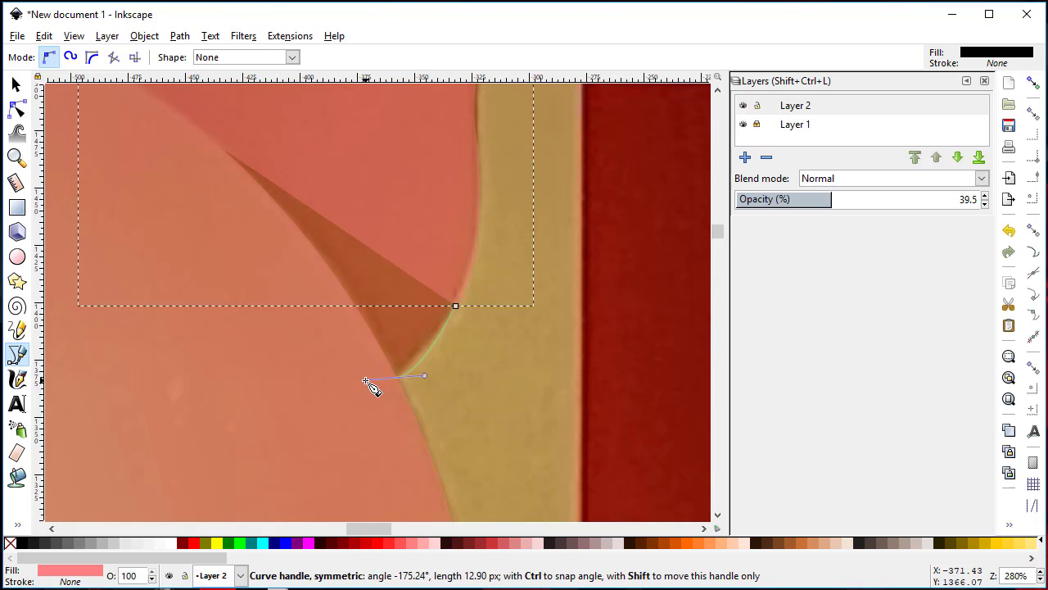
key("Return")
scroll(475, 363, "up", 3)
scroll(471, 361, "up", 1)
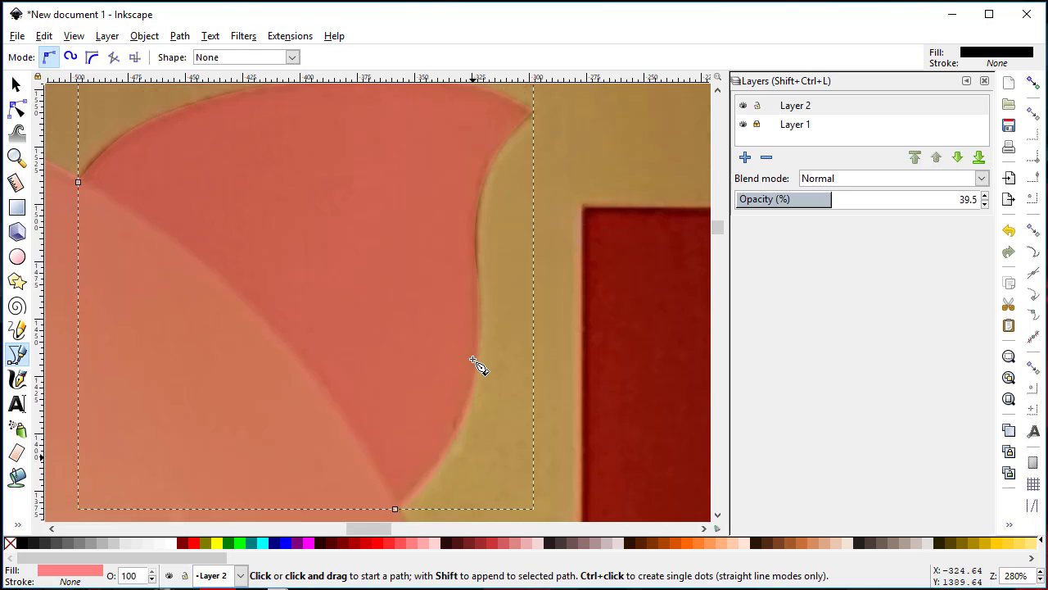
scroll(472, 361, "up", 2)
scroll(492, 369, "down", 3, "ctrl")
scroll(524, 372, "down", 1, "ctrl")
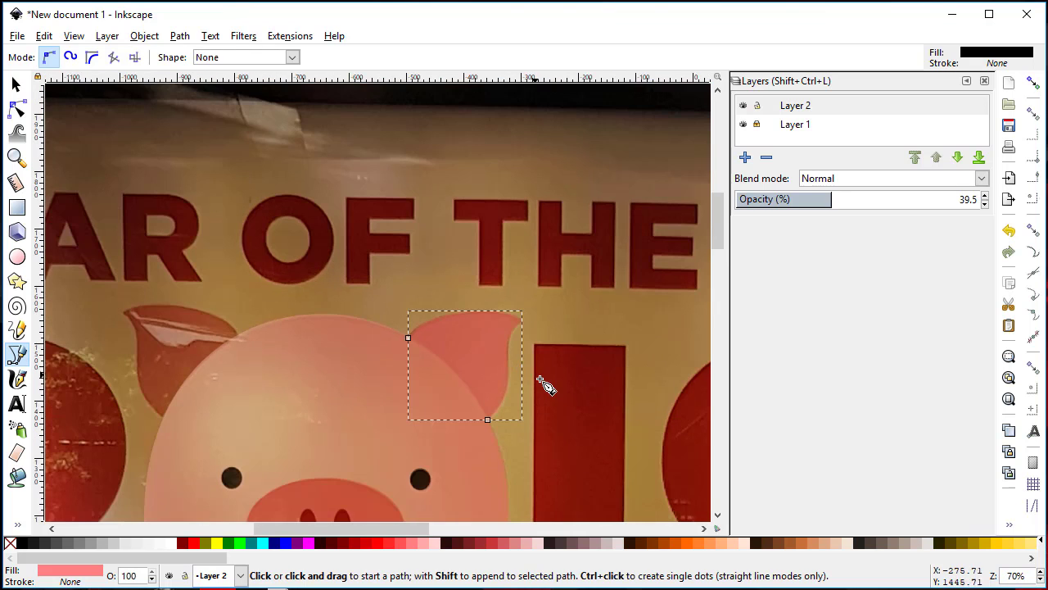
key("space")
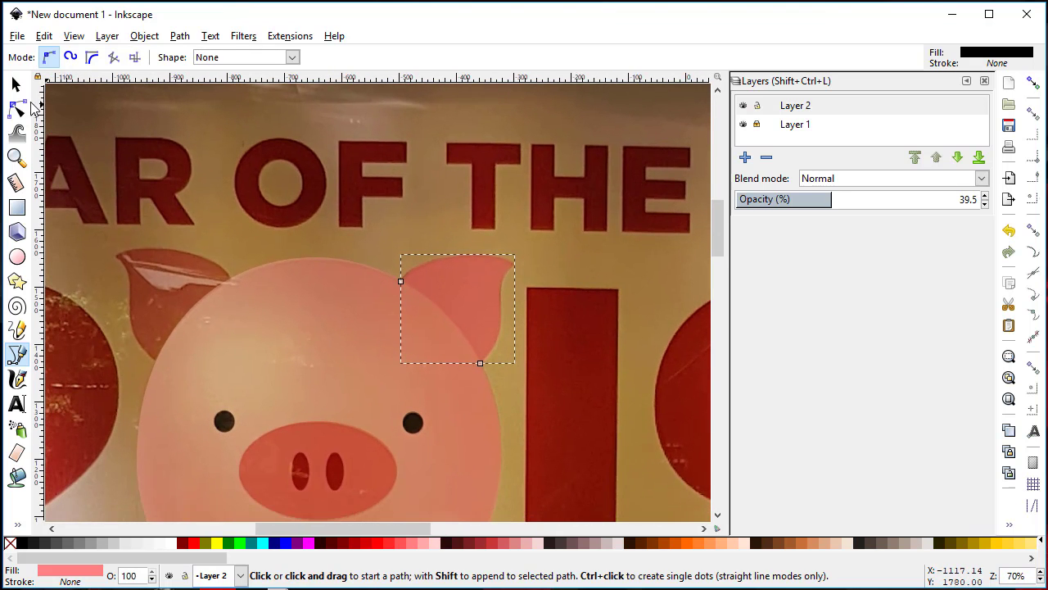
Step: Restore Layer 2 to full opacity and toggle its visibility to compare with the photo
left_click(18, 85)
left_click(582, 291)
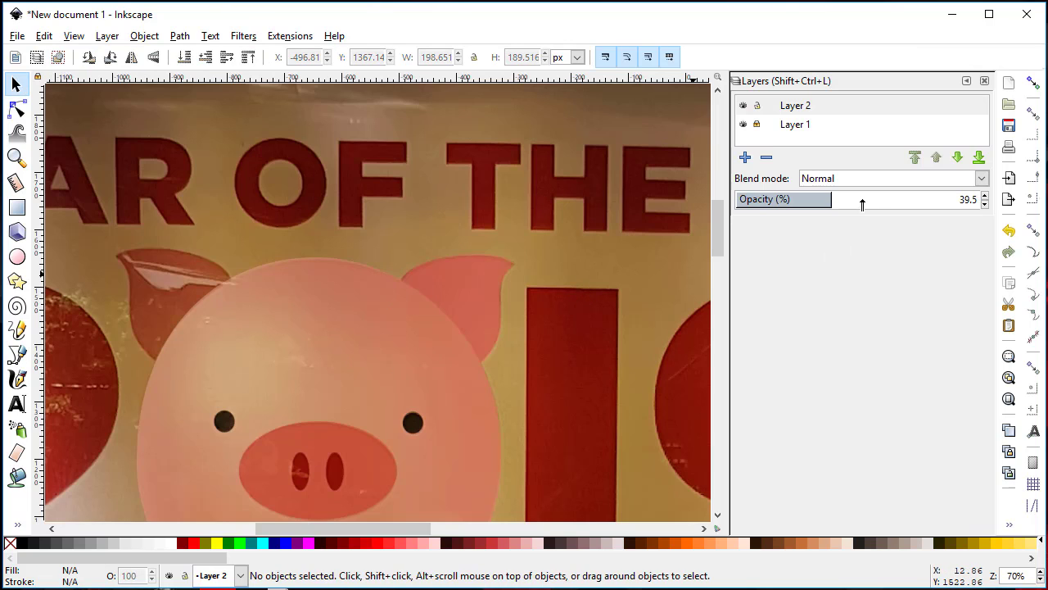
left_click_drag(863, 204, 986, 201)
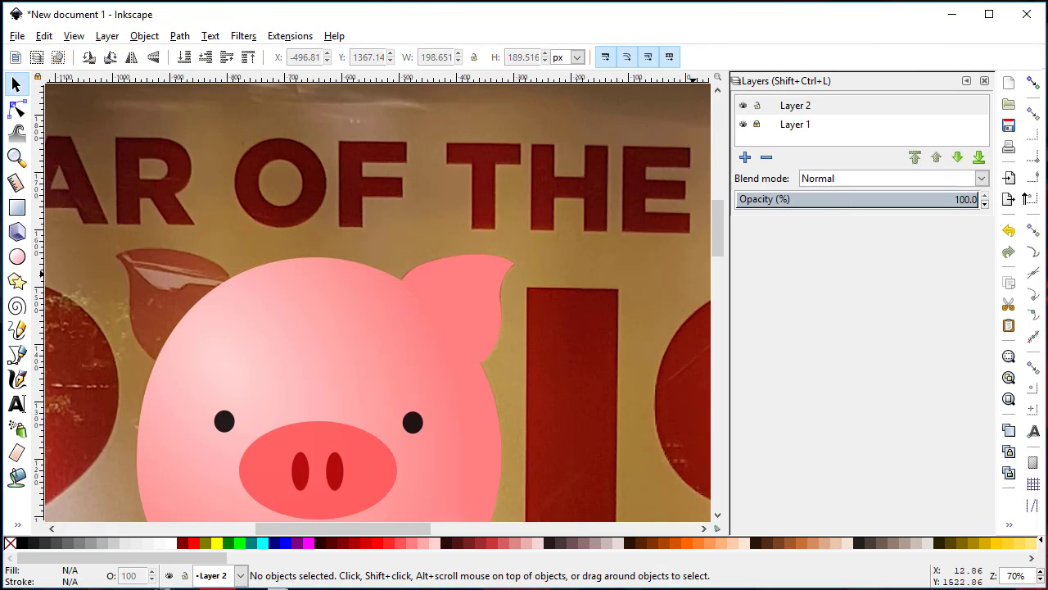
left_click(743, 124)
left_click(743, 125)
left_click(743, 105)
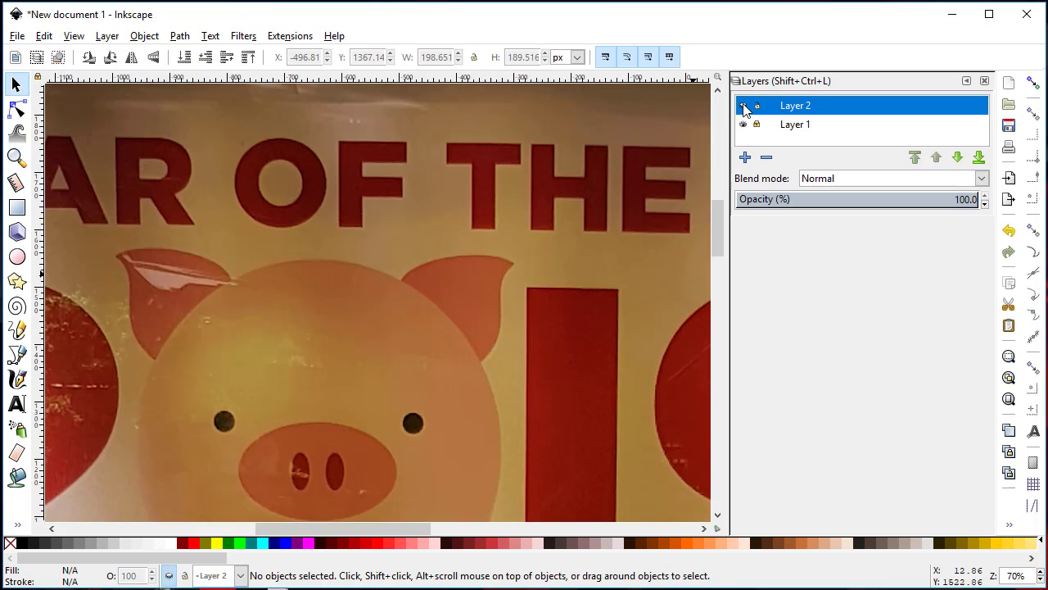
left_click(743, 105)
left_click(743, 106)
left_click(743, 106)
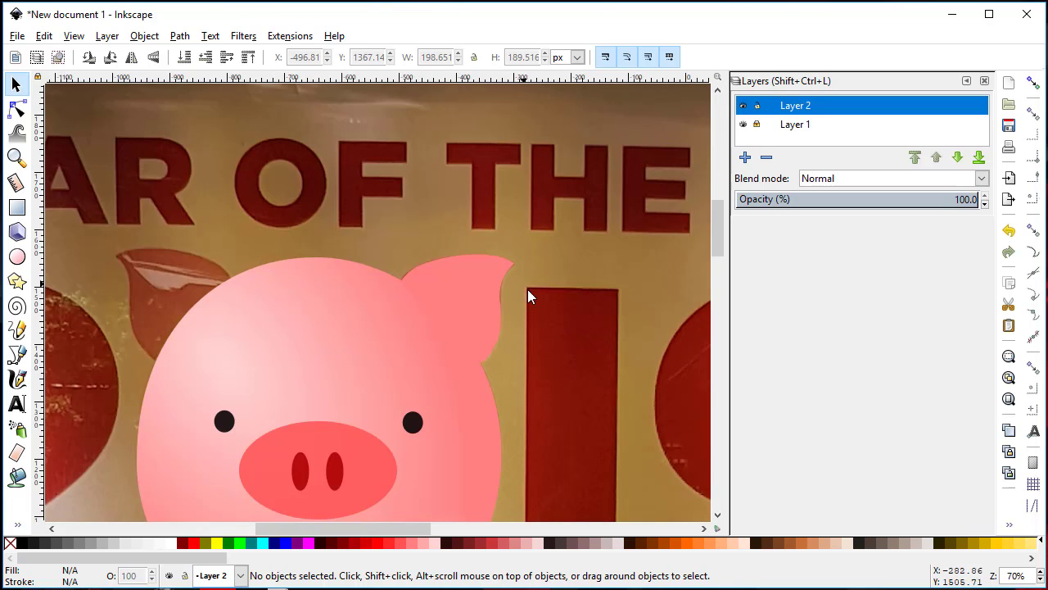
Step: Fill the right ear with #FF5555 coral red, then deselect it
left_click(16, 83)
left_click(475, 303)
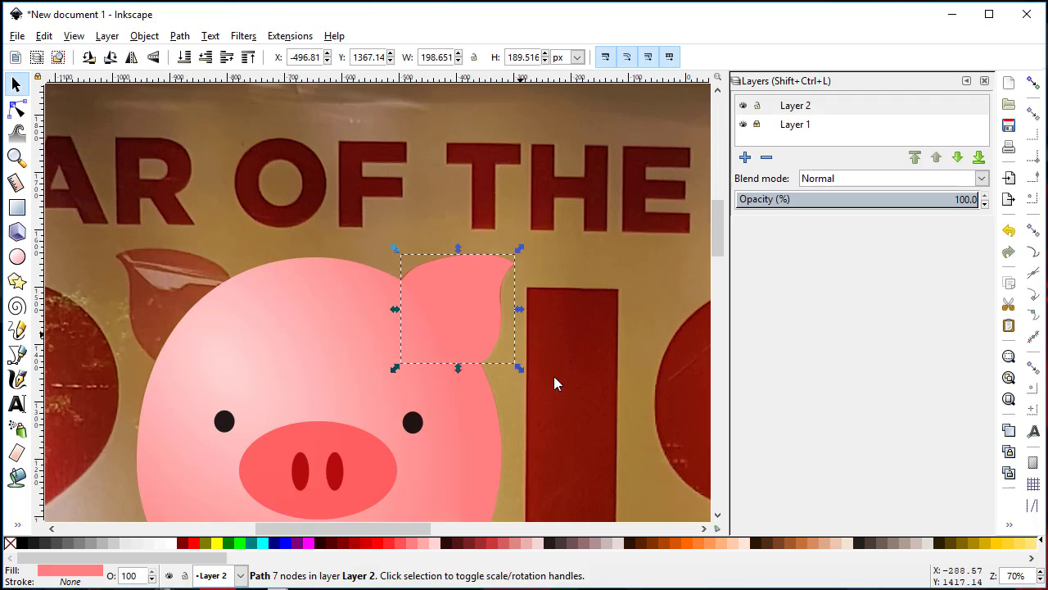
left_click(403, 544)
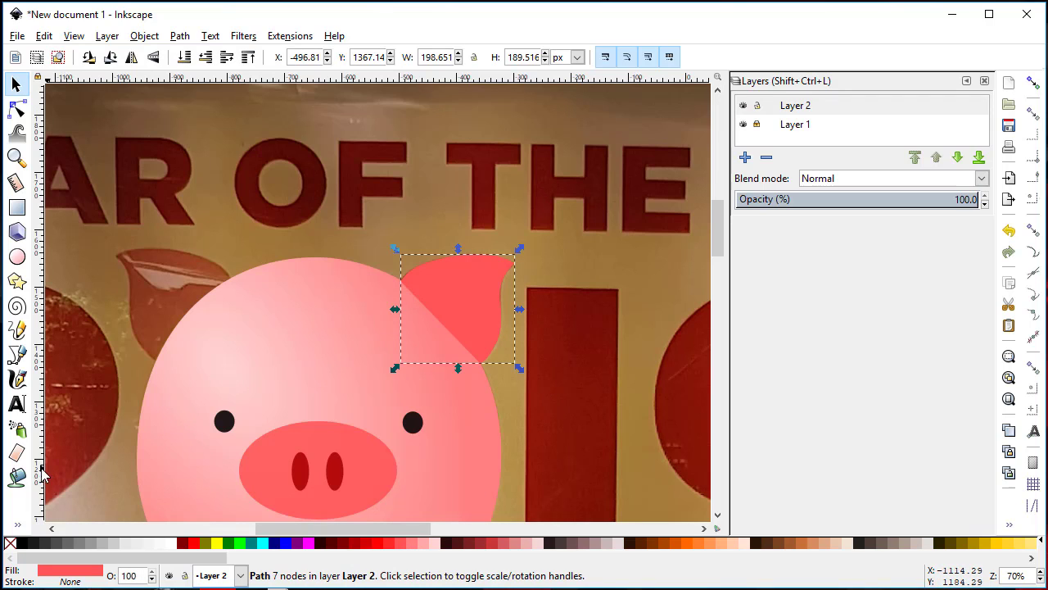
left_click(18, 523)
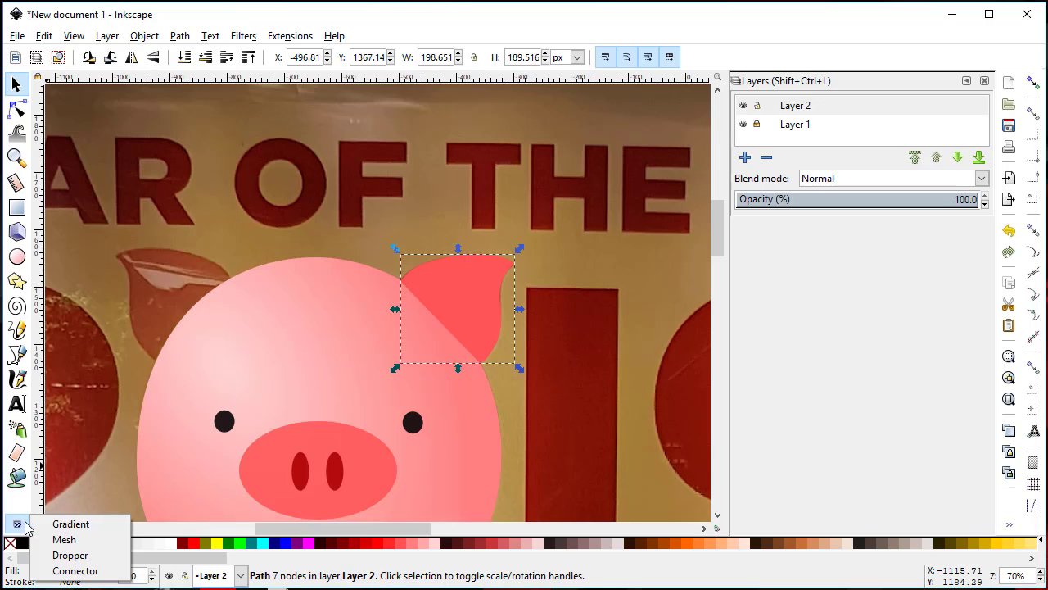
left_click(68, 555)
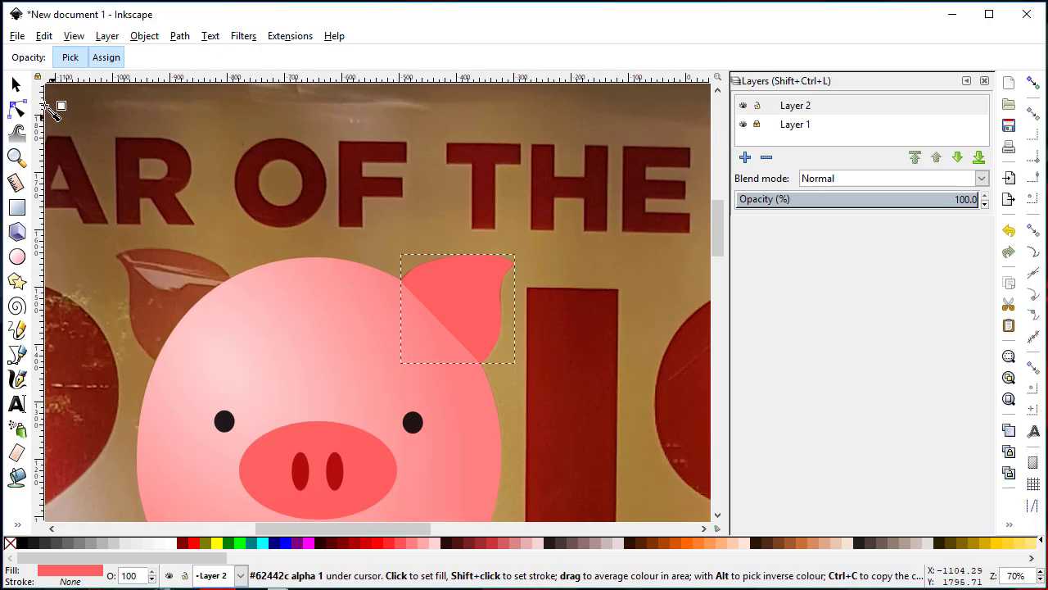
left_click(16, 84)
left_click(521, 378)
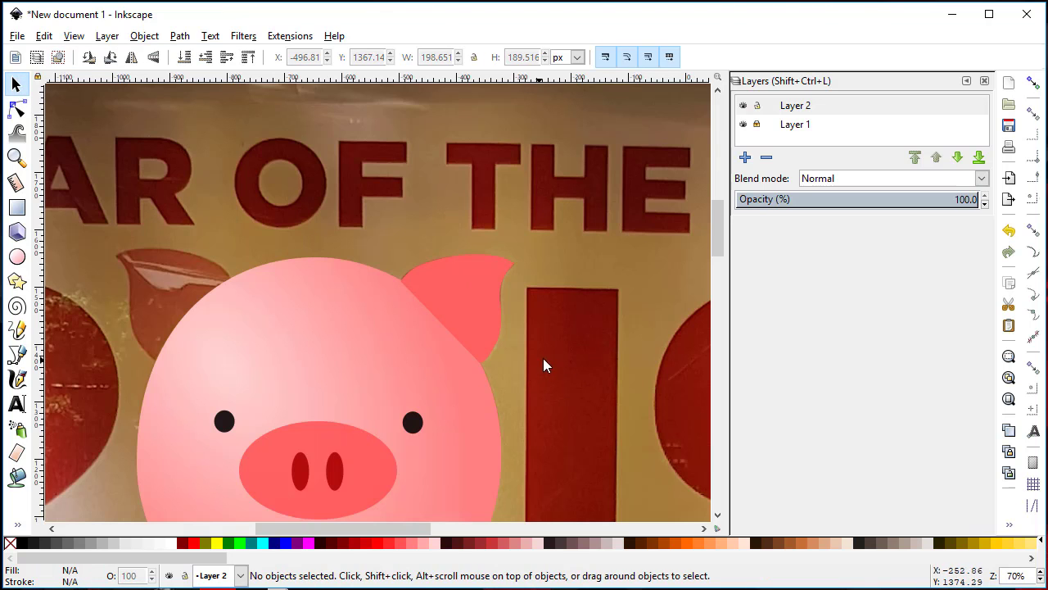
mouse_move(543, 365)
left_mouse_down()
mouse_move(653, 353)
mouse_move(646, 358)
left_mouse_up()
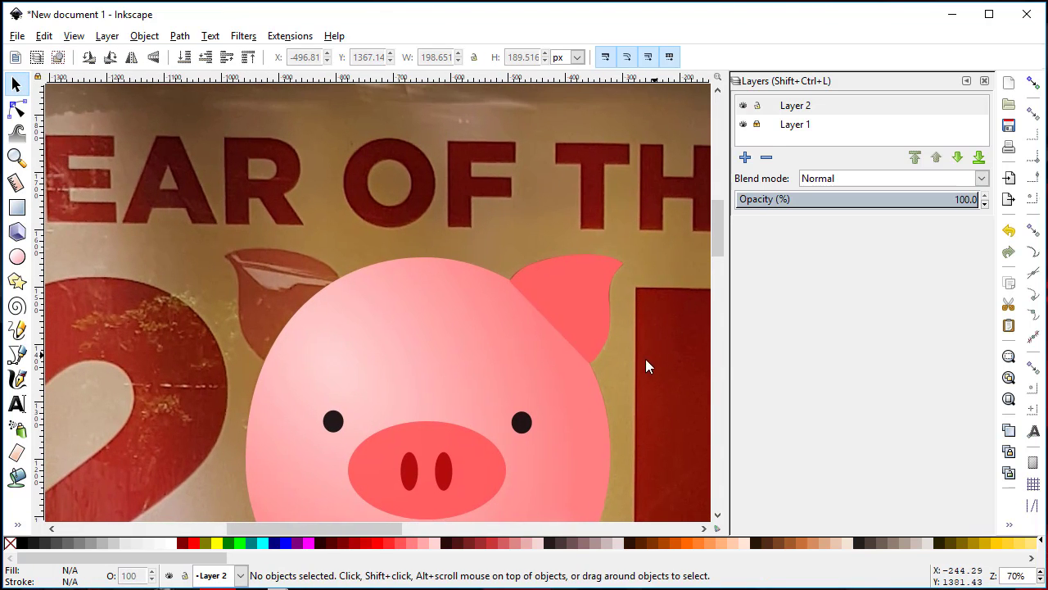
Step: Lower Layer 2's opacity to 37.8 and bring the left ear into view
left_click(742, 124)
left_click(742, 124)
left_click(743, 105)
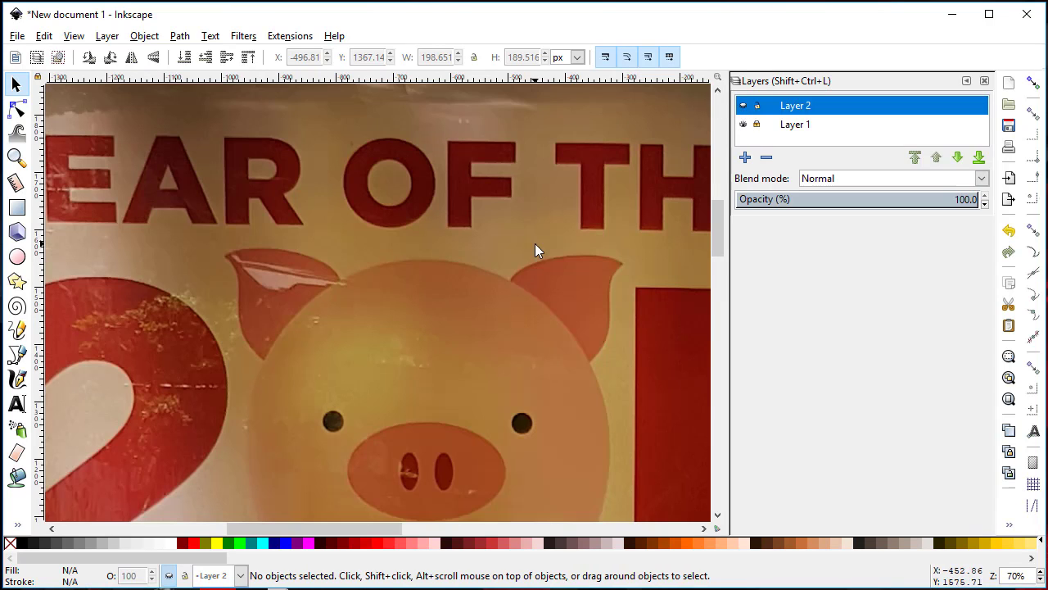
left_click(742, 106)
left_click_drag(869, 199, 827, 199)
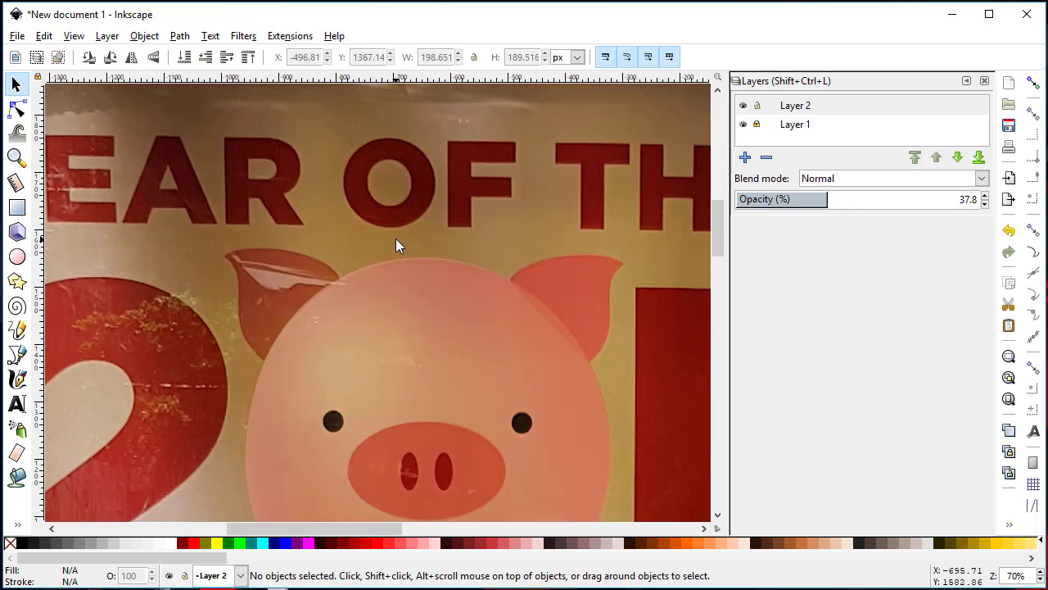
key("space")
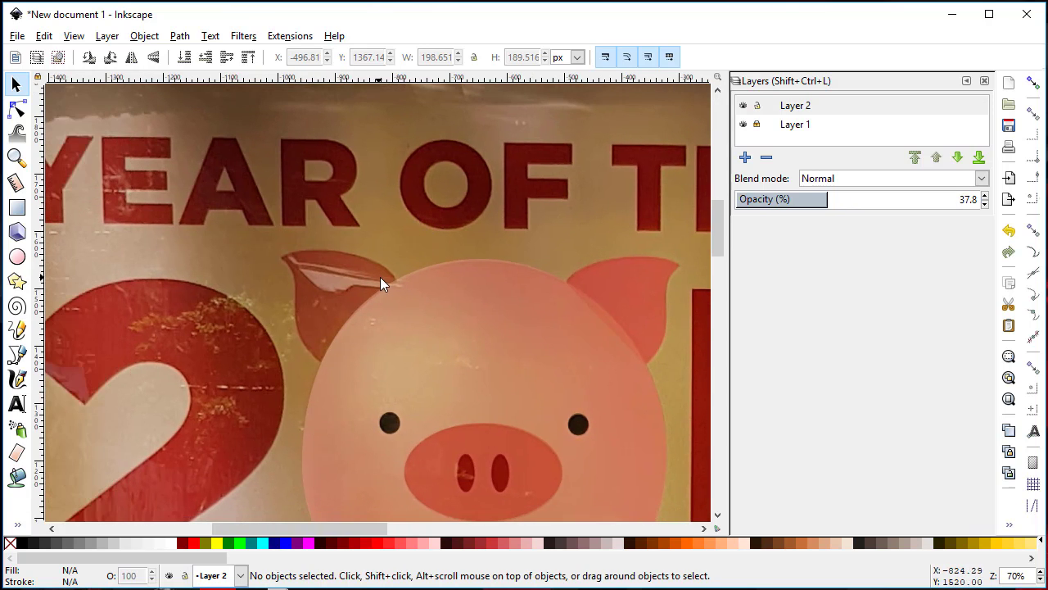
scroll(380, 277, "up", 2)
scroll(367, 282, "up", 1)
key("space")
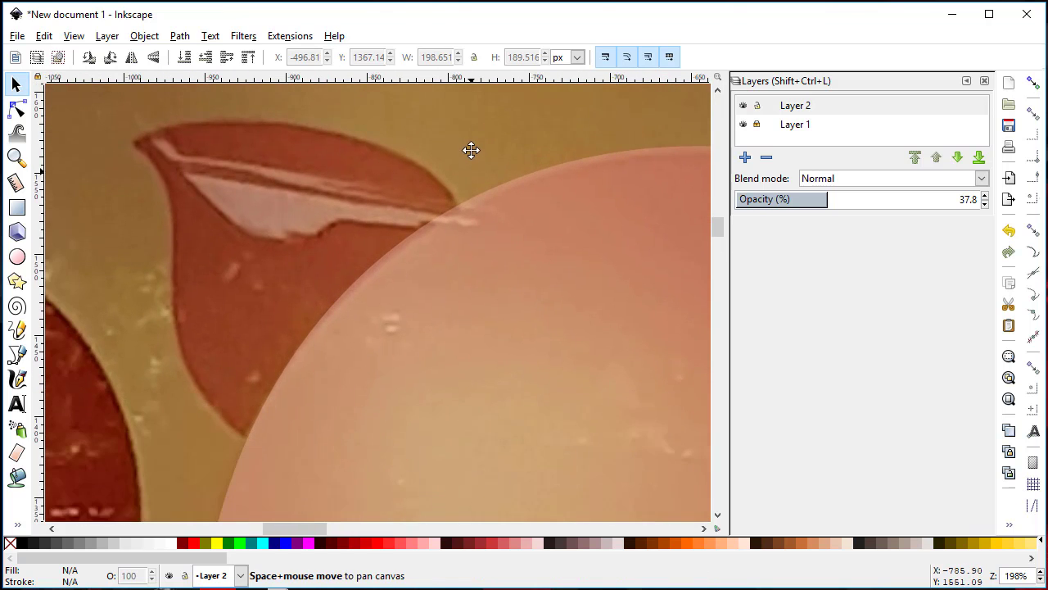
Step: Trace the left ear's curved top edge from the head to its tip with Bezier nodes
left_click(16, 354)
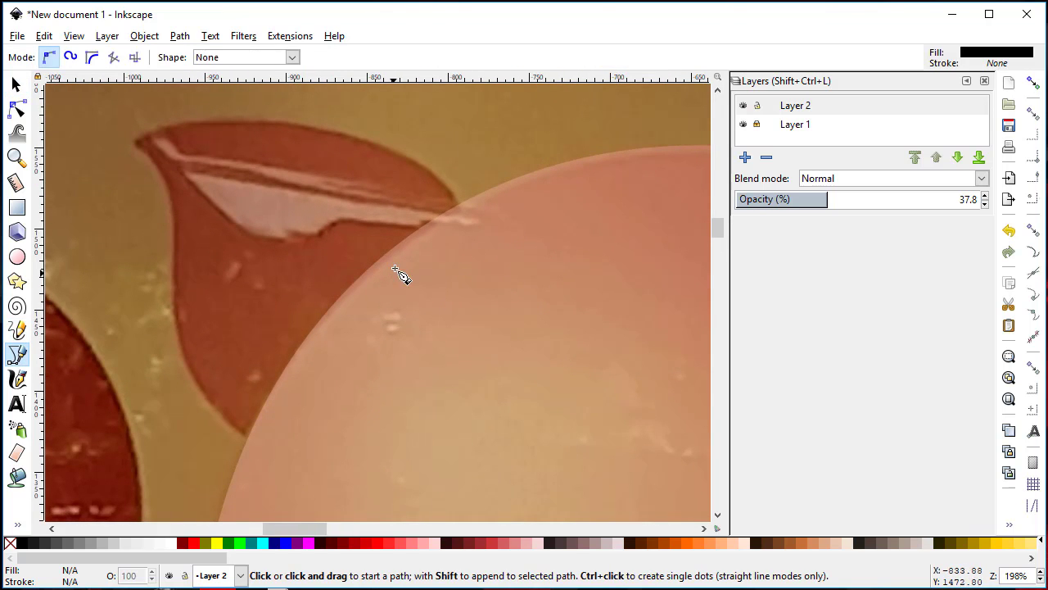
left_click(460, 211)
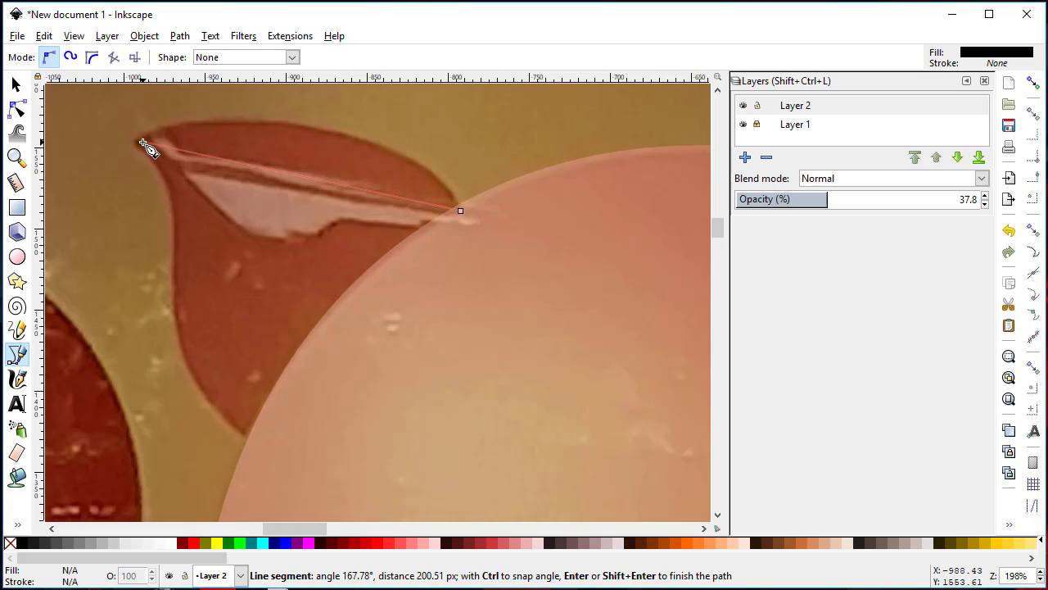
left_click_drag(136, 144, 29, 212)
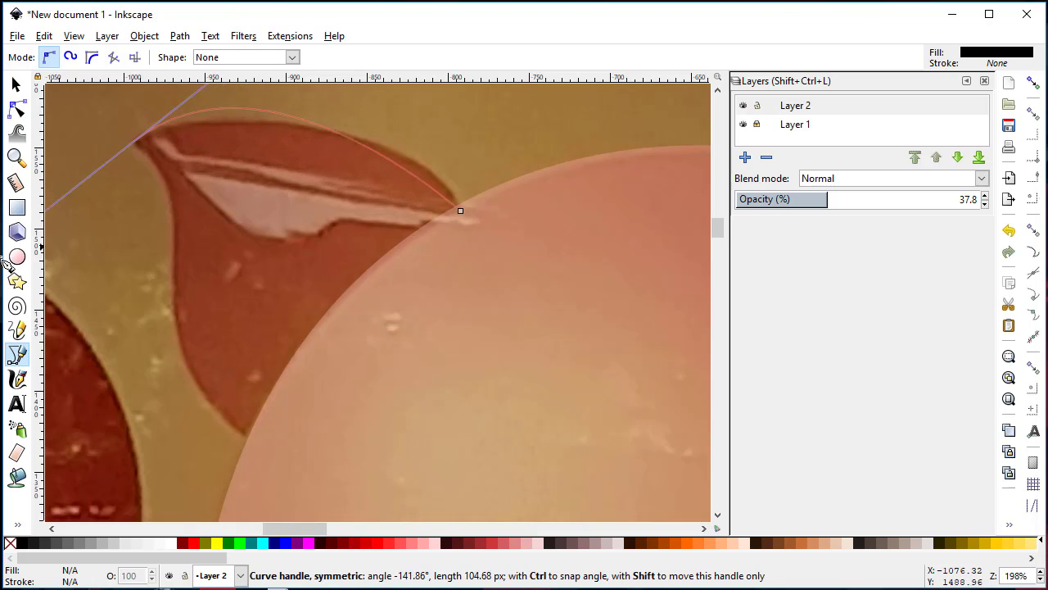
mouse_move(28, 211)
left_mouse_down()
mouse_move(8, 250)
mouse_move(7, 193)
left_mouse_up()
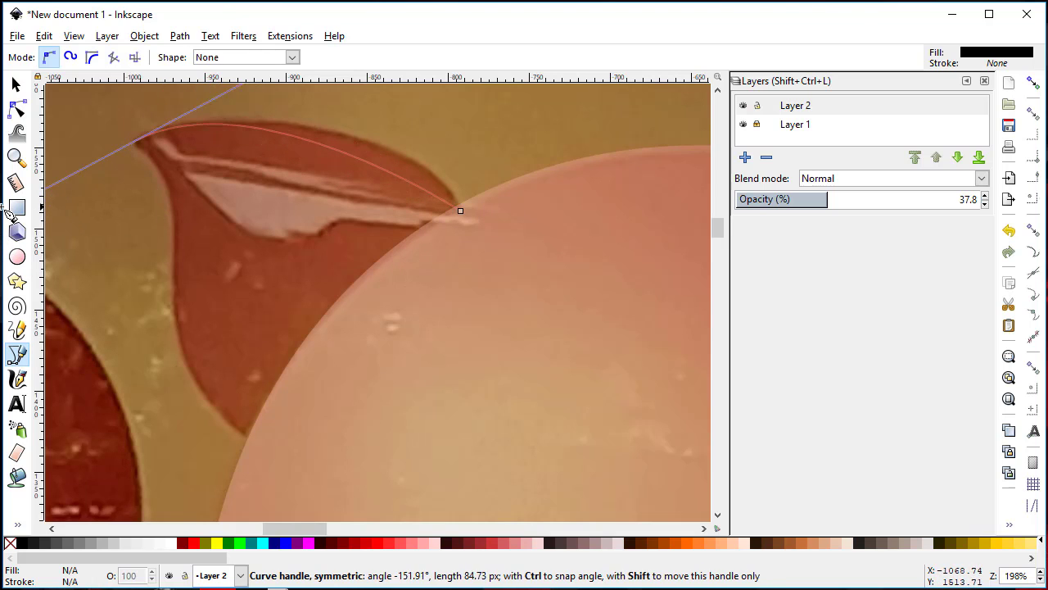
scroll(112, 230, "down", 1, "ctrl")
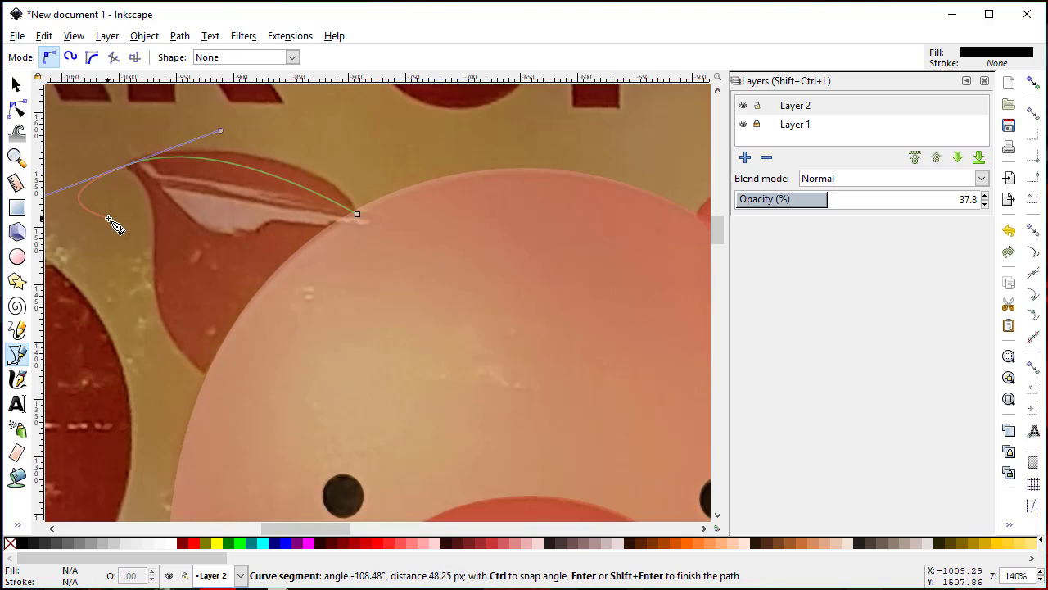
key("space")
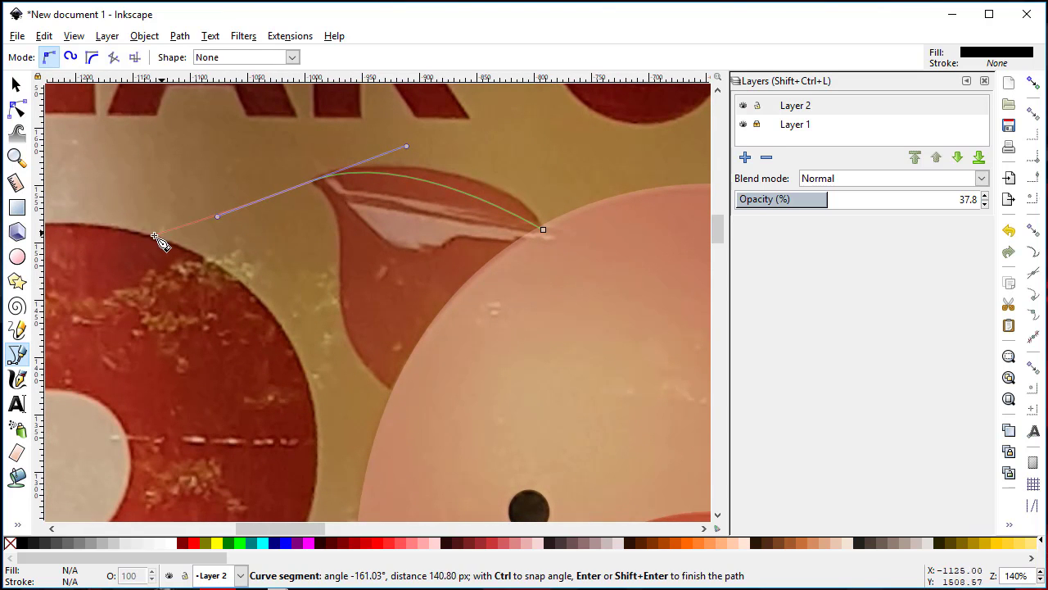
key("BackSpace")
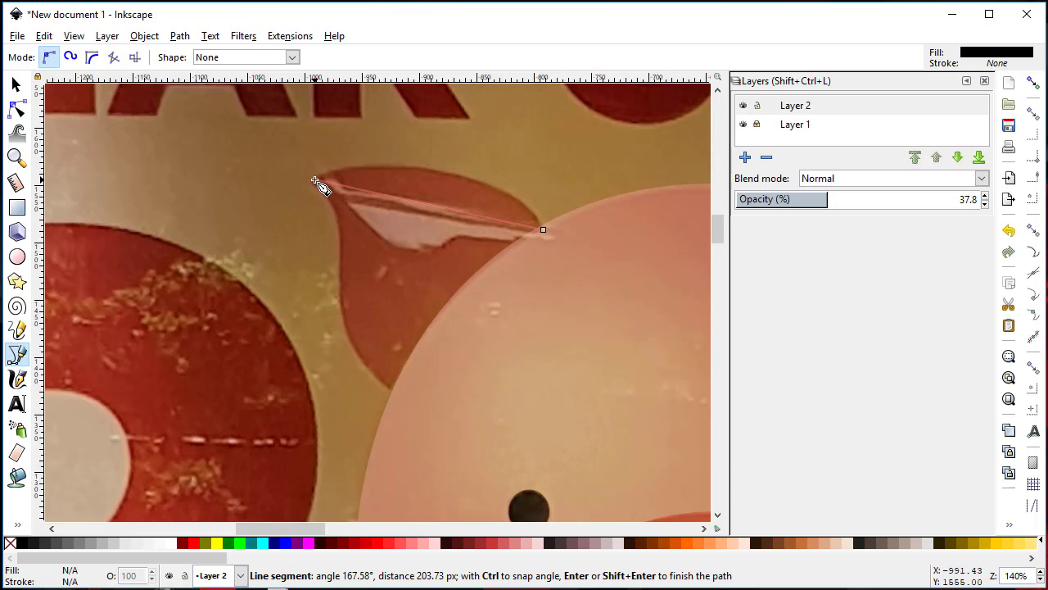
left_click_drag(315, 180, 137, 223)
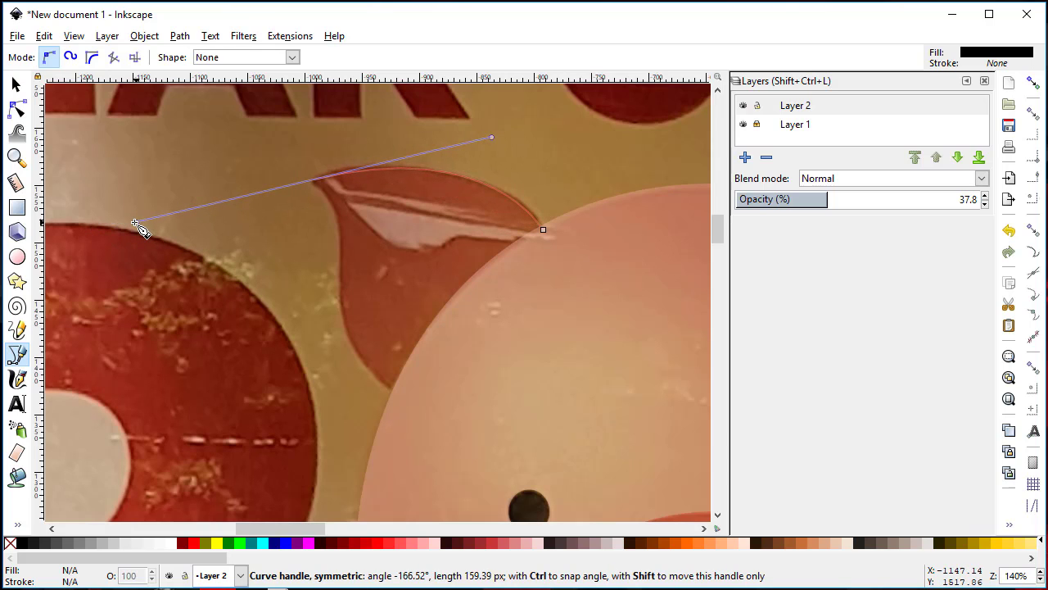
key("Return")
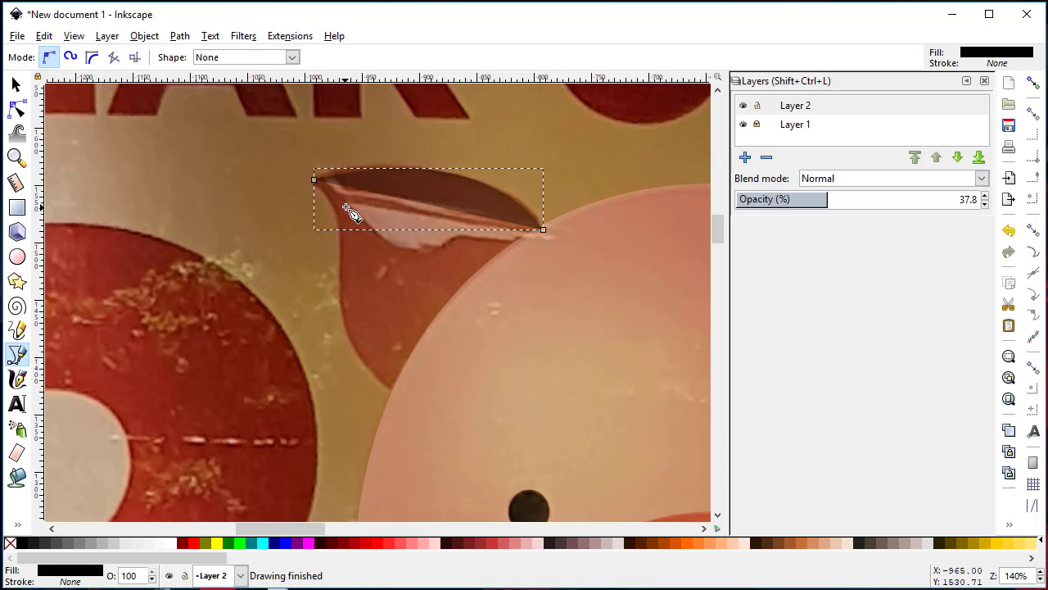
Step: Fill the left ear #FF5555 and extend its outer edge down to meet the head
left_click(407, 543)
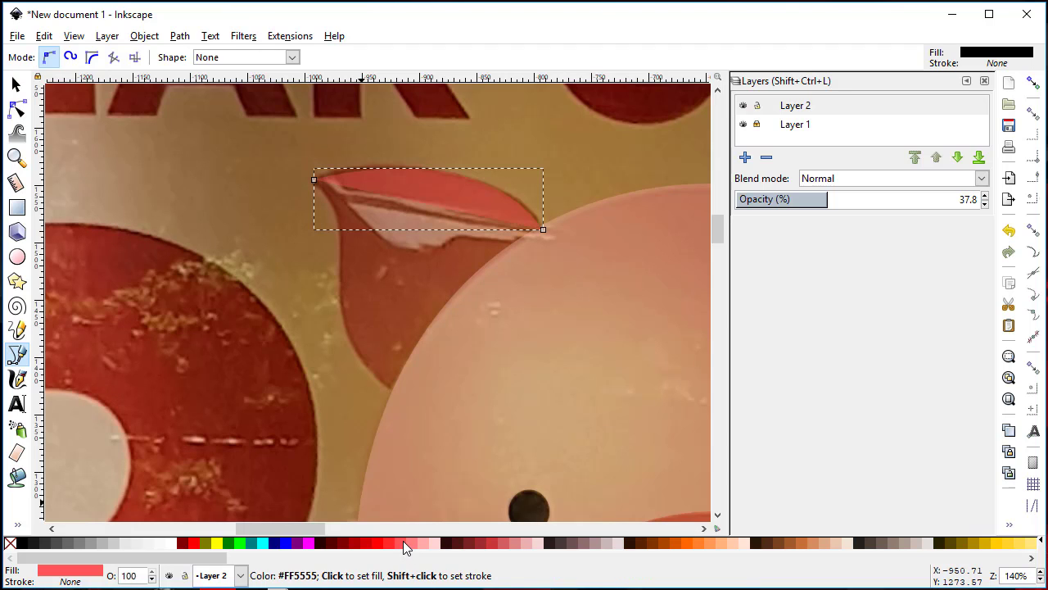
scroll(456, 210, "up", 1, "ctrl")
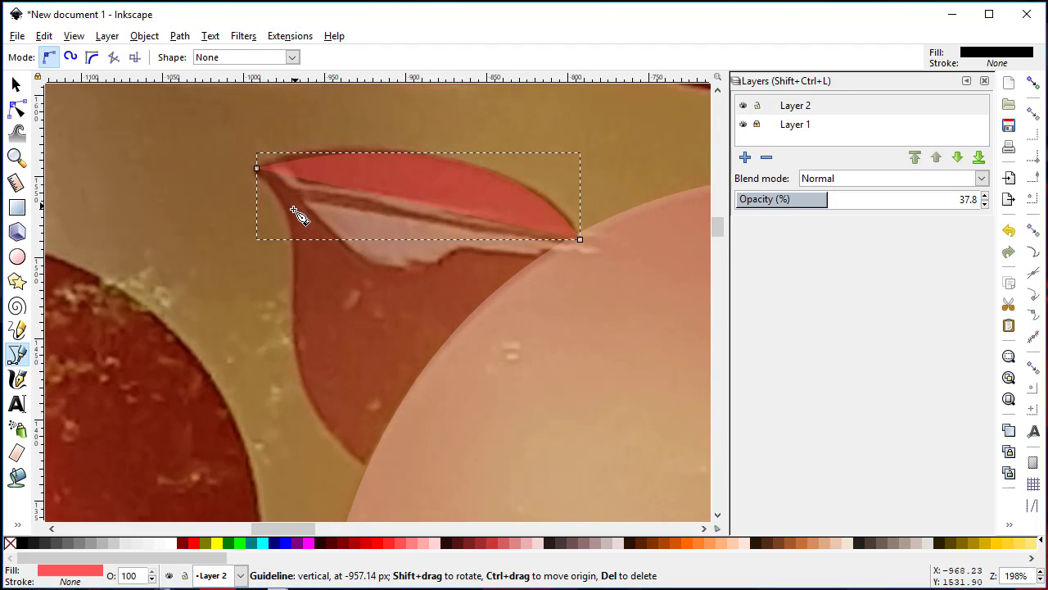
left_click(257, 170)
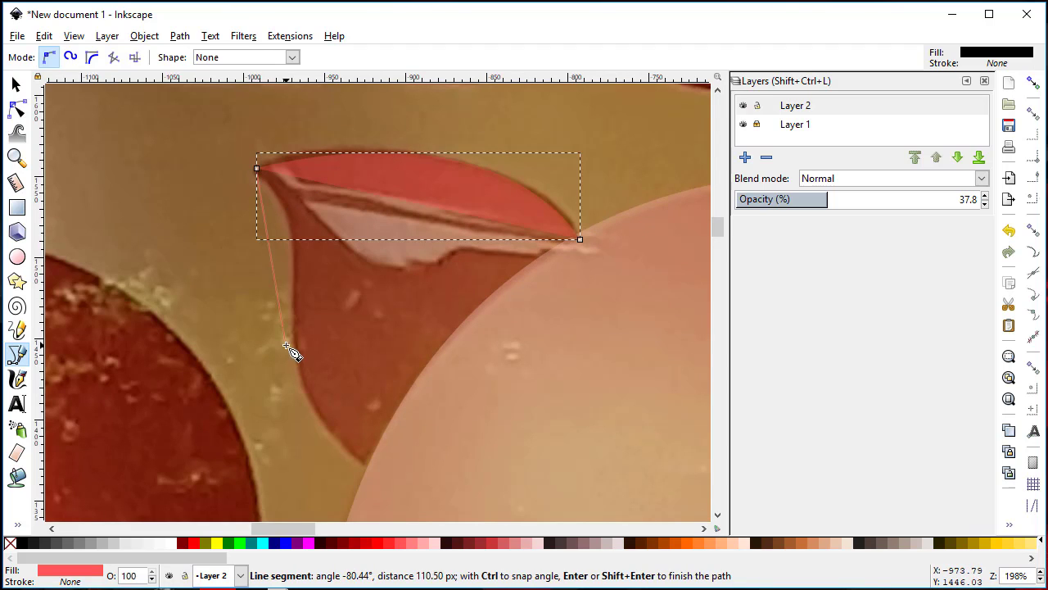
left_click_drag(293, 320, 284, 435)
key("Return")
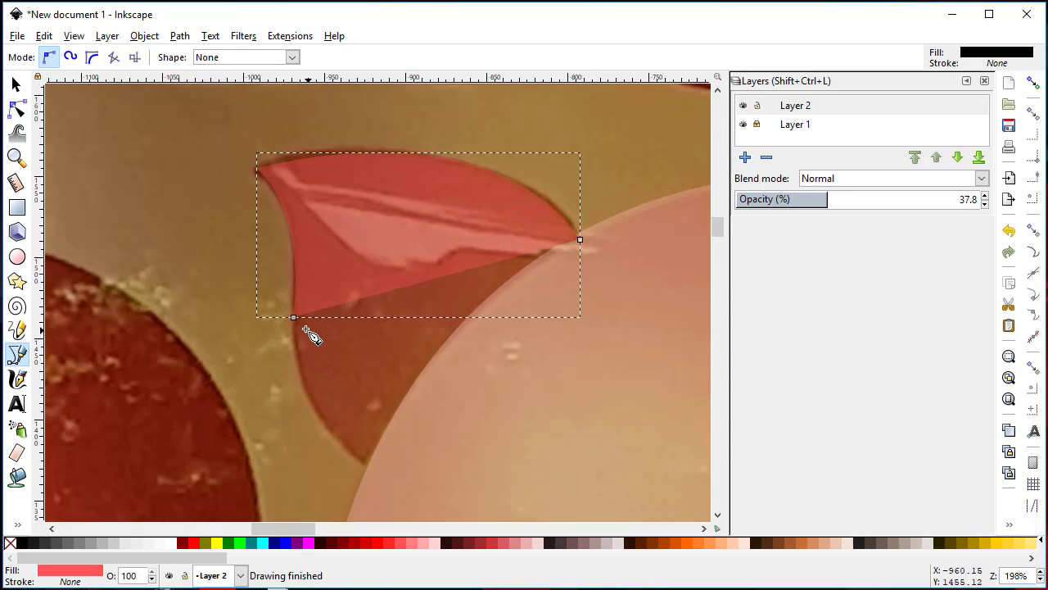
left_click(294, 318)
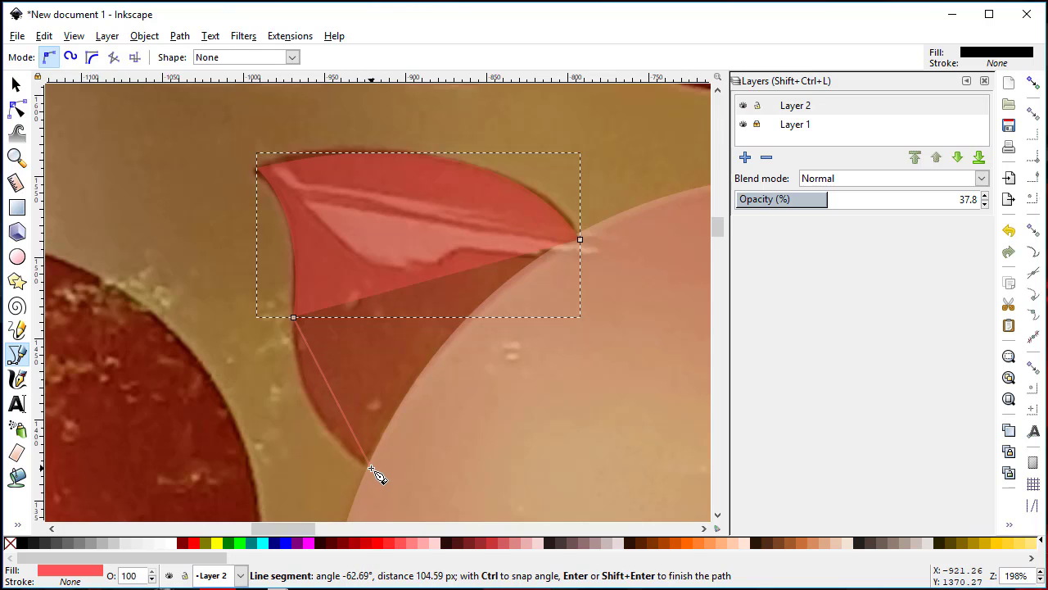
left_click_drag(371, 468, 459, 520)
key("Return")
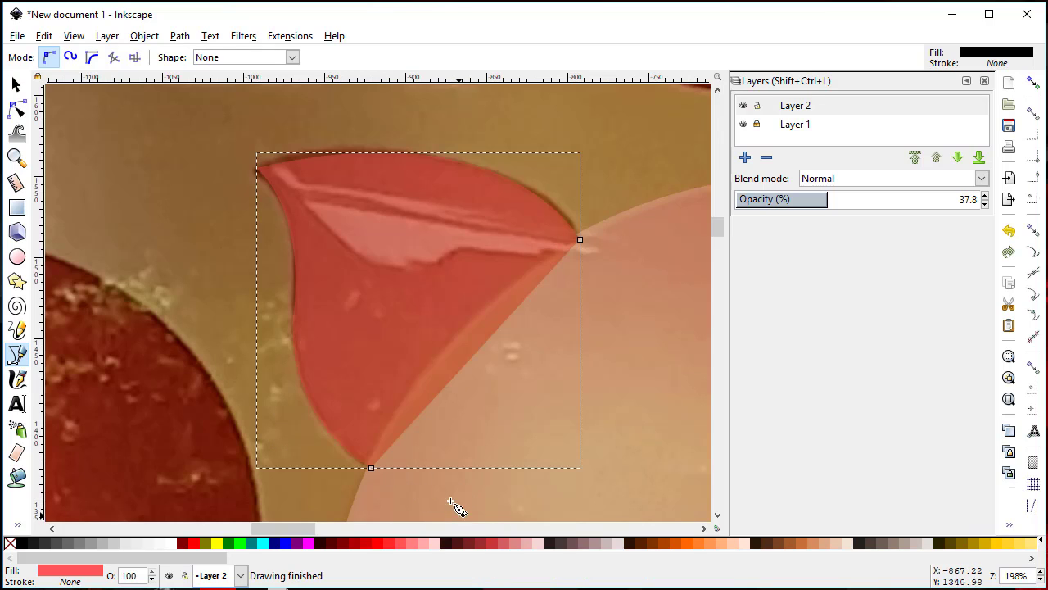
Step: Bulge the left ear's upper-right edge outward to follow the photo
left_click(16, 107)
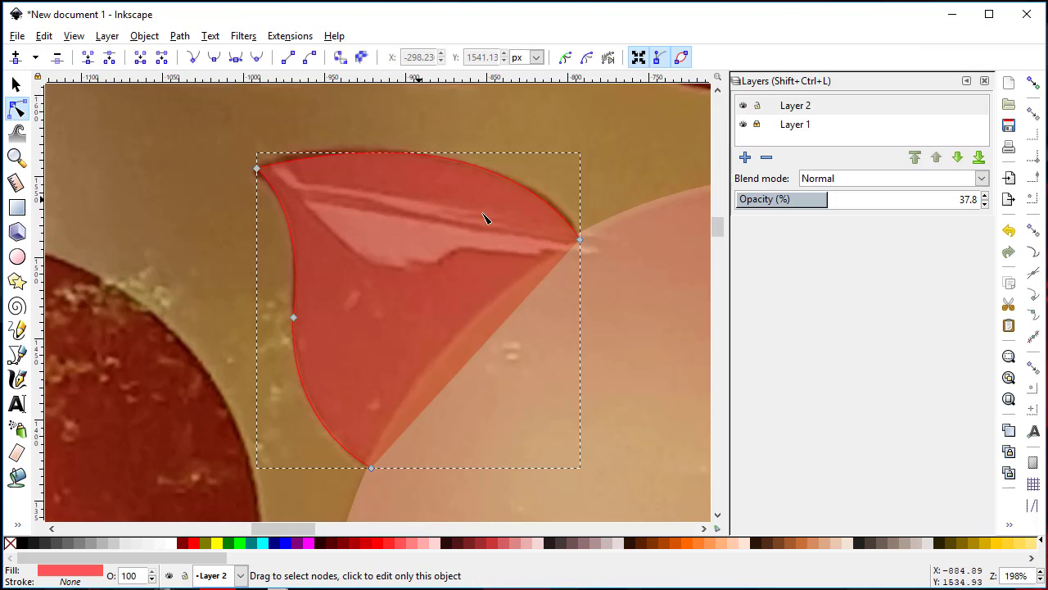
scroll(594, 250, "up", 1, "ctrl")
left_click(573, 228)
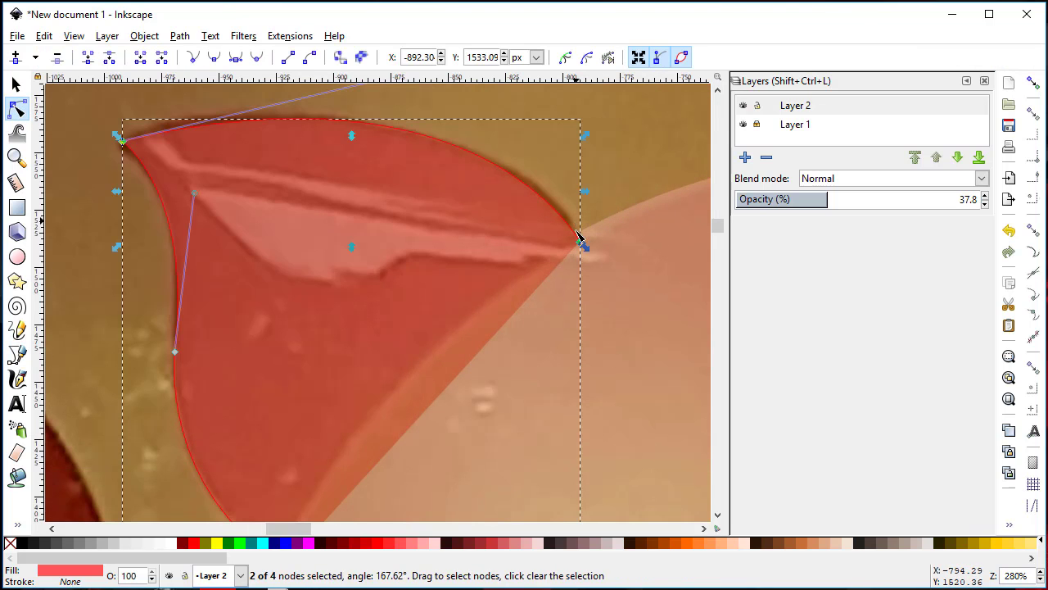
left_click(644, 170)
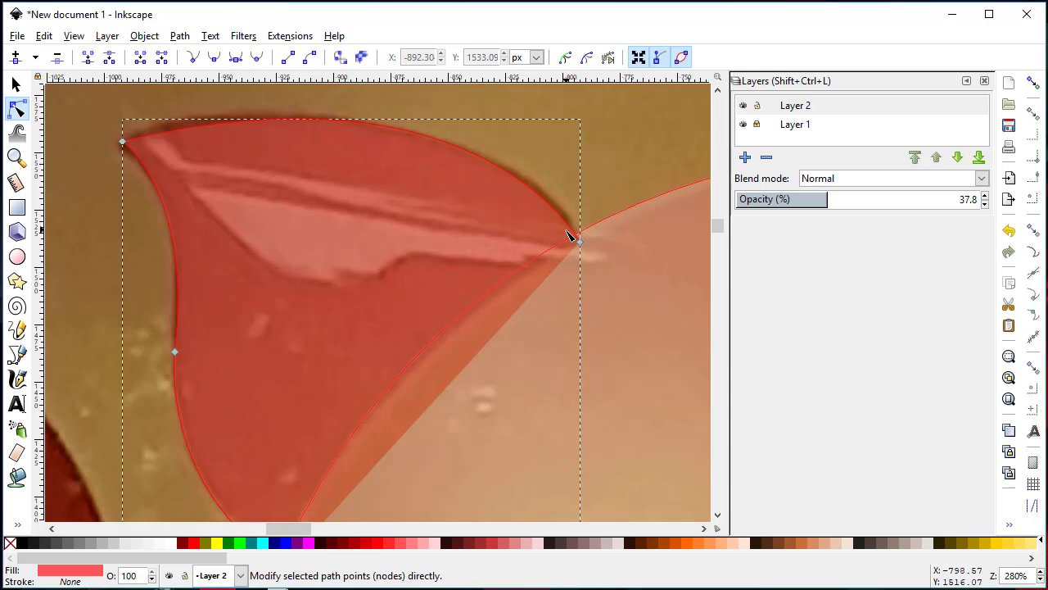
left_click(581, 245)
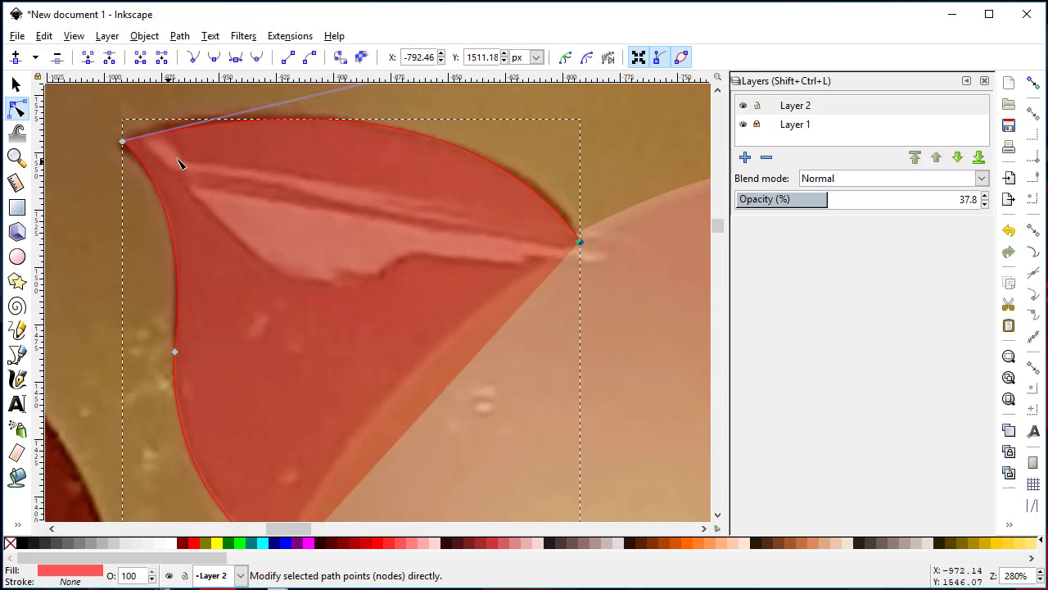
left_click_drag(555, 209, 565, 216)
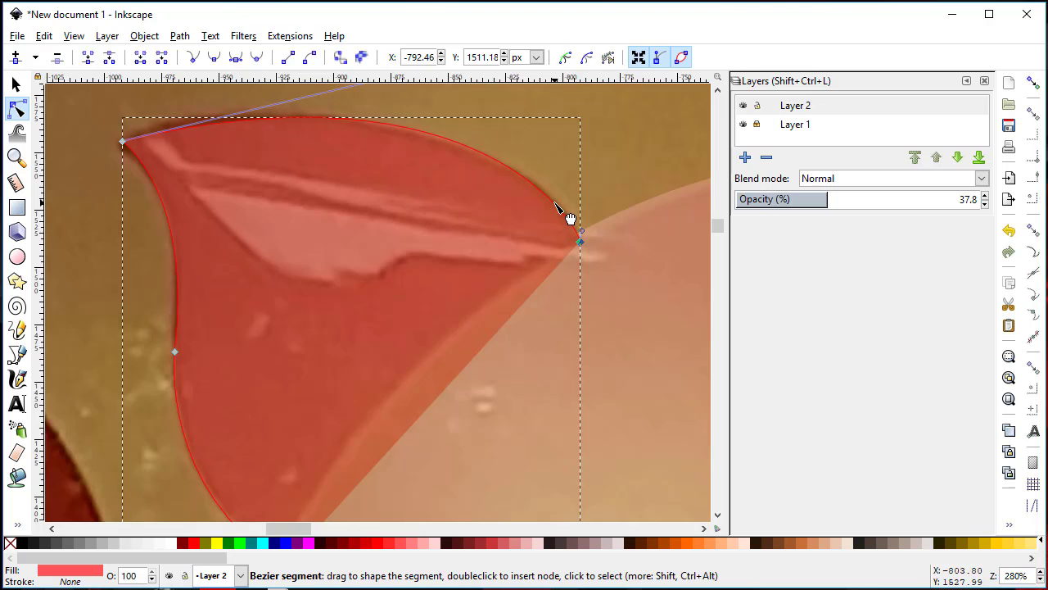
left_click(82, 176)
Step: Reposition the top-left tip and reshape the top edge with a new node on the outline
key("space")
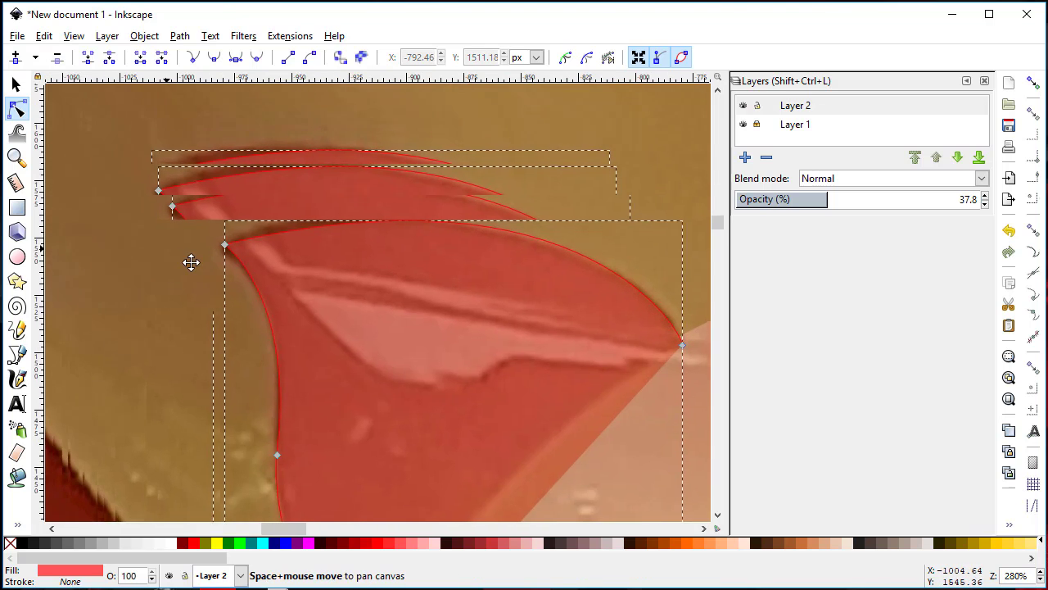
left_click_drag(232, 249, 226, 246)
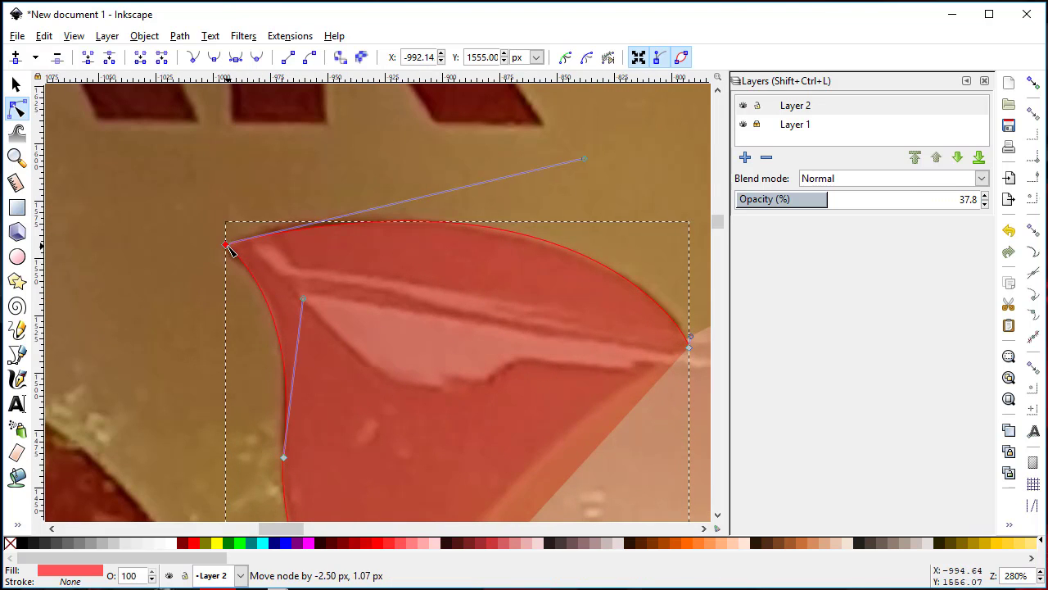
left_click(157, 191)
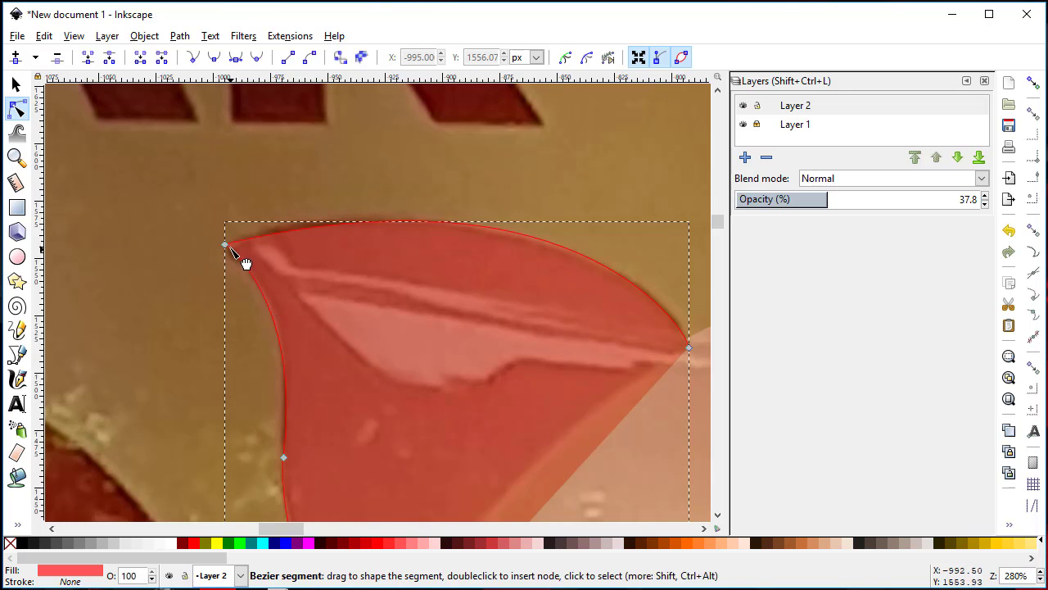
left_click_drag(226, 244, 228, 253)
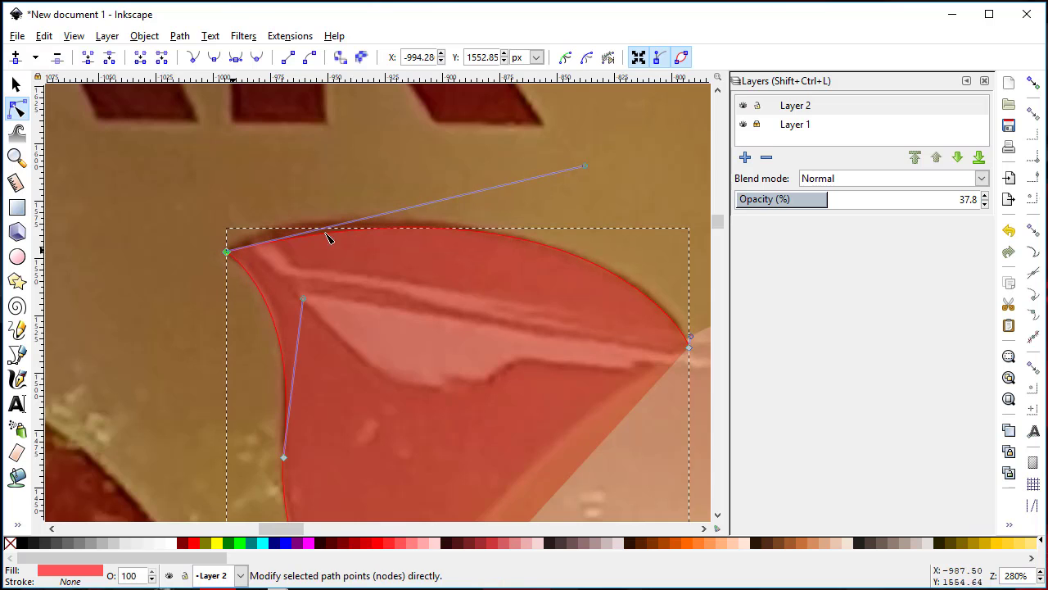
left_click_drag(586, 167, 376, 145)
double_click(593, 293)
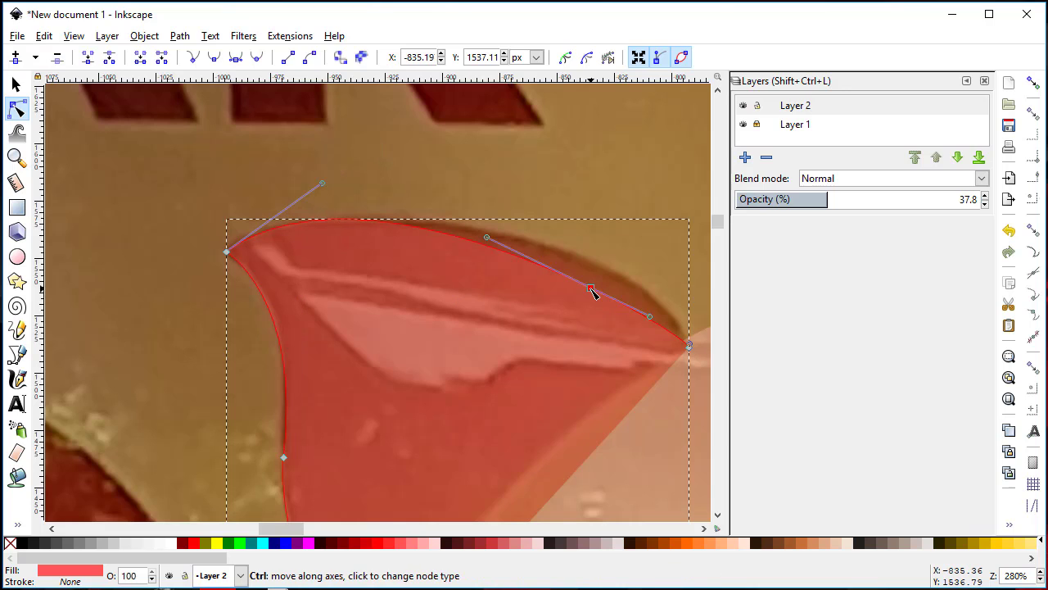
mouse_move(593, 292)
left_mouse_down()
mouse_move(607, 269)
mouse_move(615, 275)
left_mouse_up()
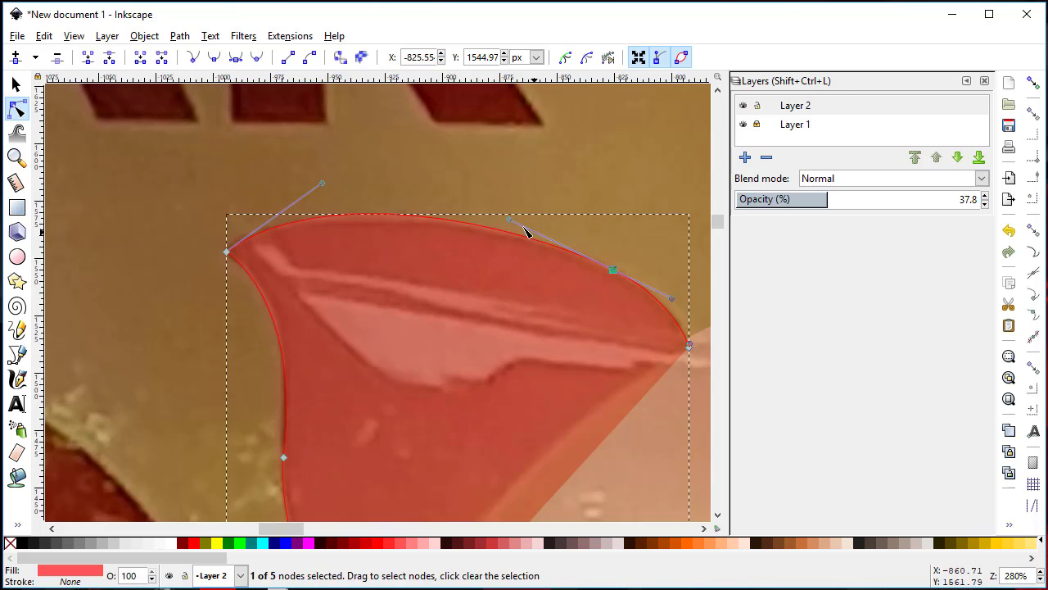
left_click_drag(510, 224, 519, 233)
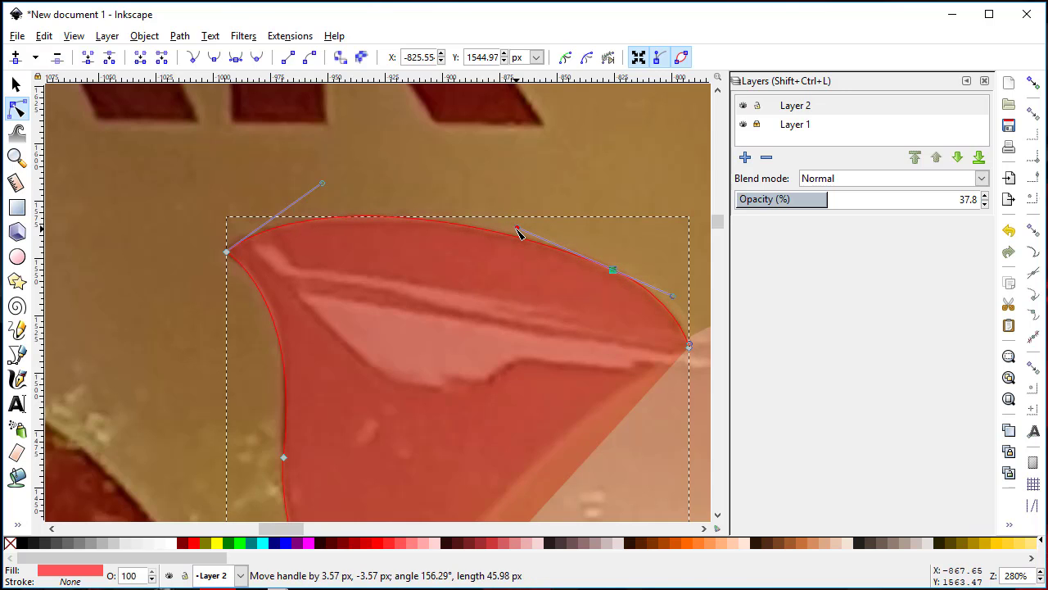
left_click(196, 338)
Step: Move the left-side point up and reshape the ear's inner left curve
scroll(201, 341, "down", 1)
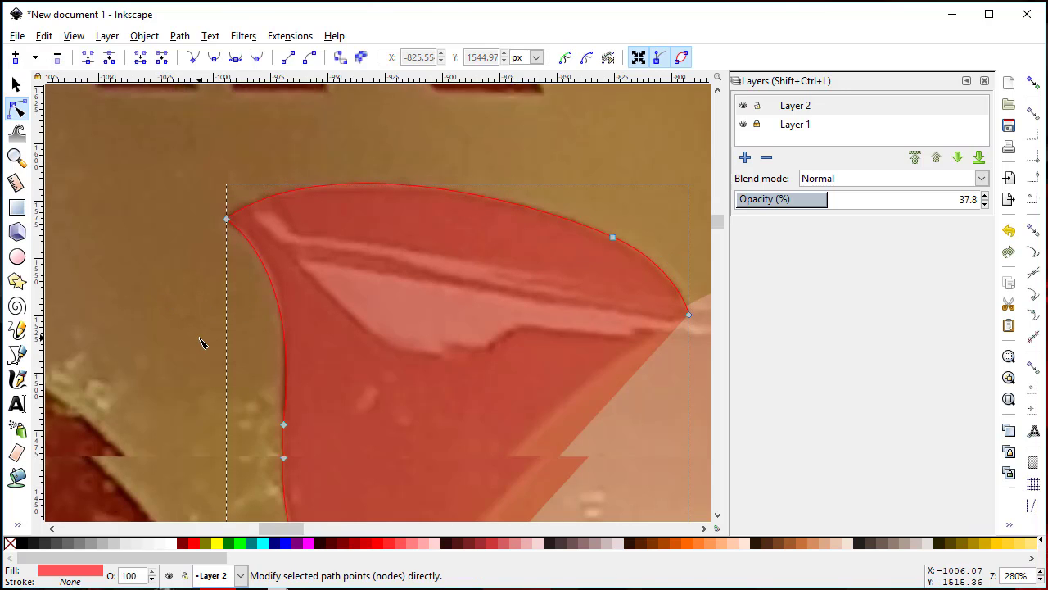
scroll(270, 358, "down", 2)
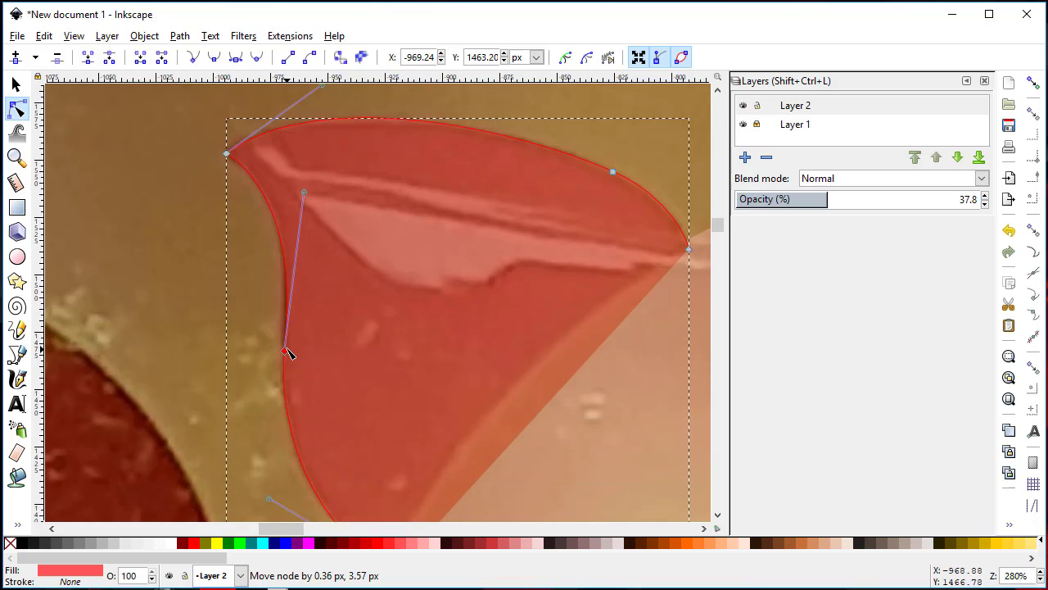
left_click_drag(286, 361, 283, 348)
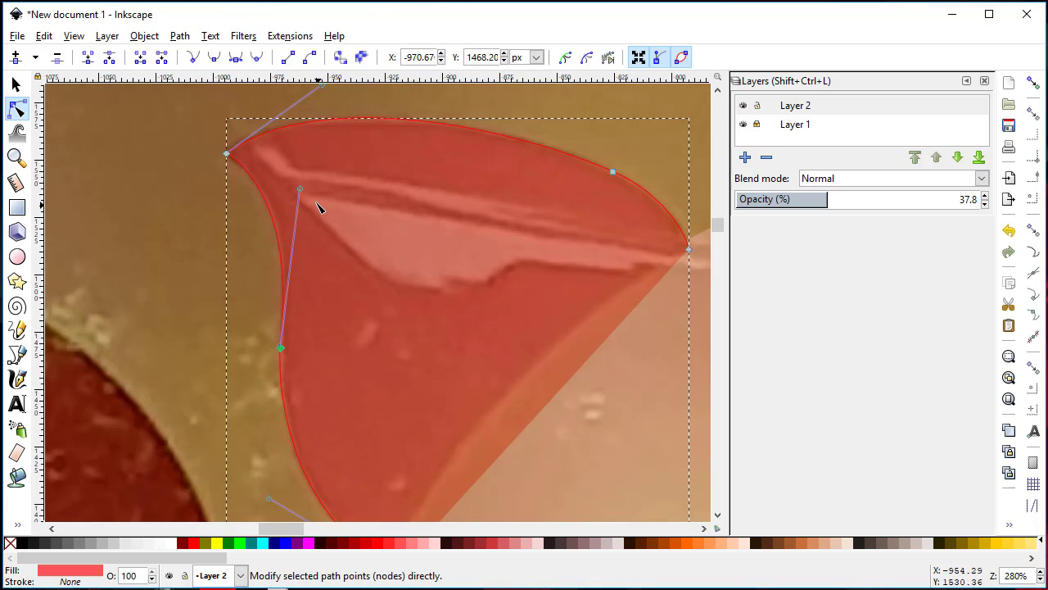
left_click_drag(300, 189, 298, 179)
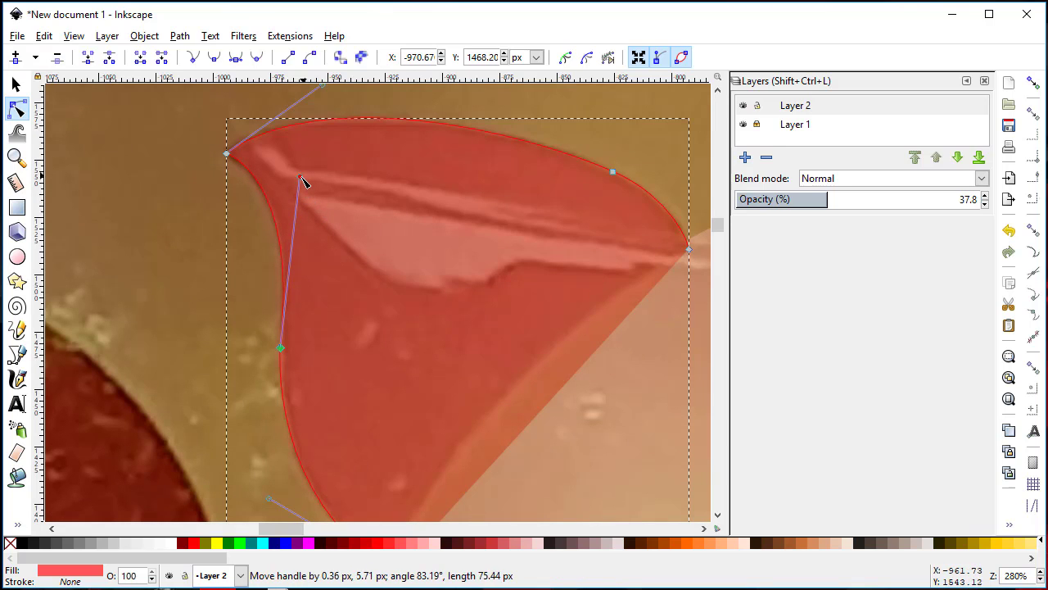
left_click(182, 336)
Step: Nudge the left-side point into place so the inner edge follows the photo
scroll(232, 374, "down", 3)
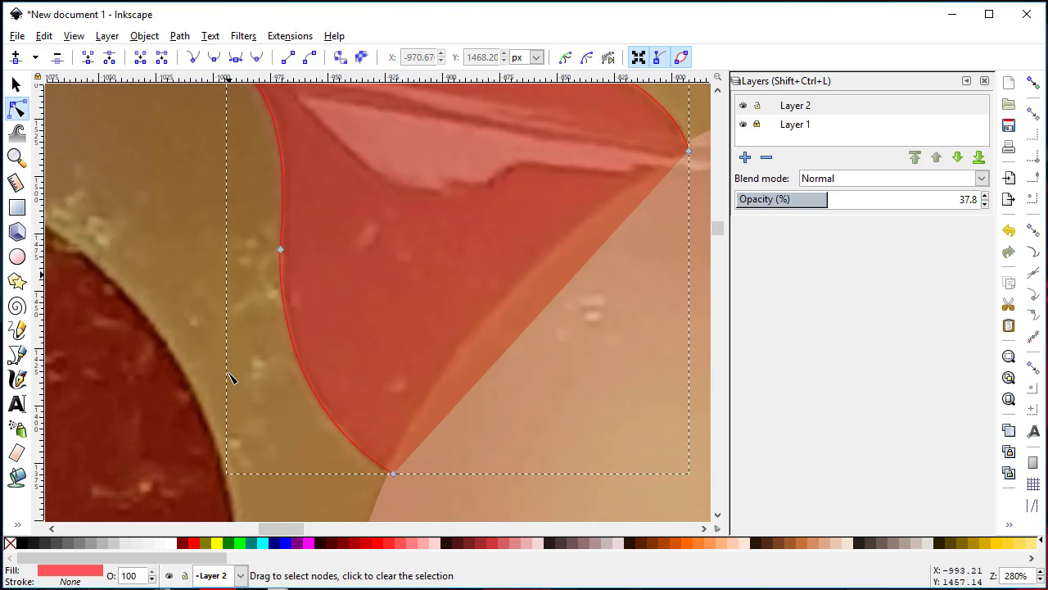
left_click(281, 250)
left_click(192, 280)
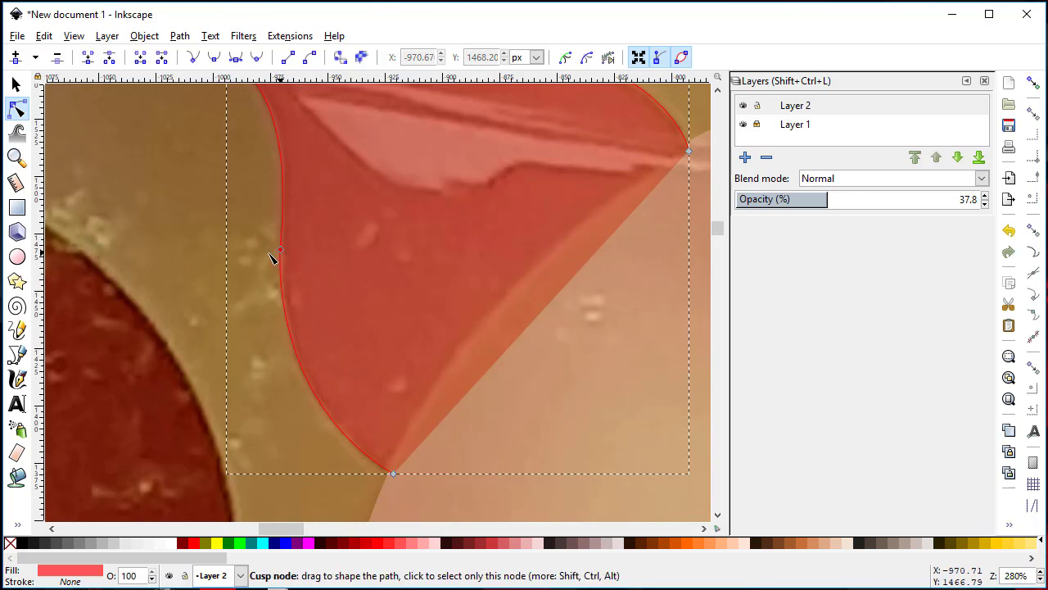
left_click_drag(281, 250, 284, 255)
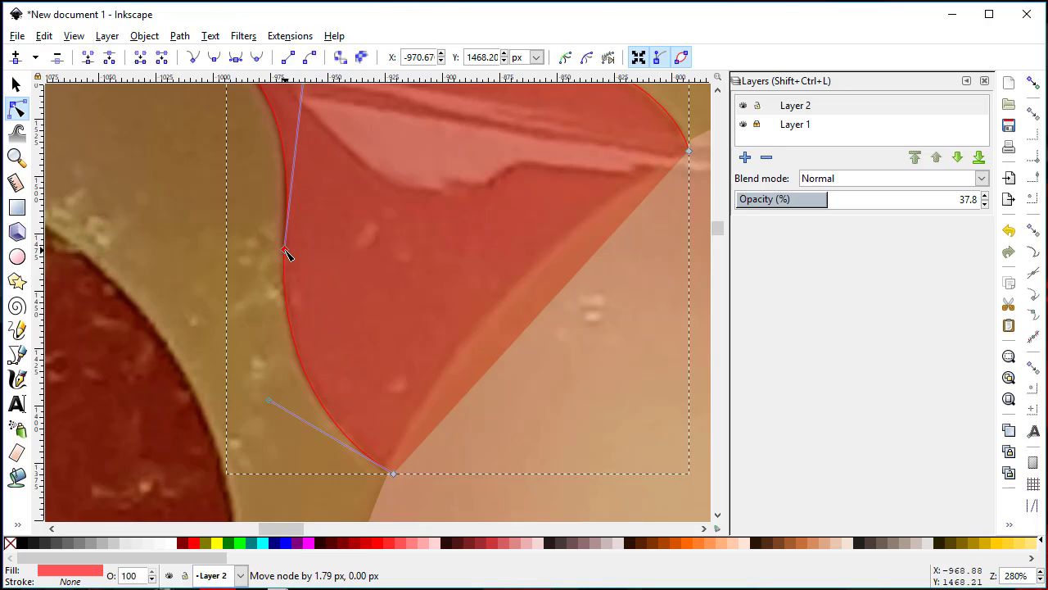
left_click(188, 270)
scroll(264, 284, "up", 2)
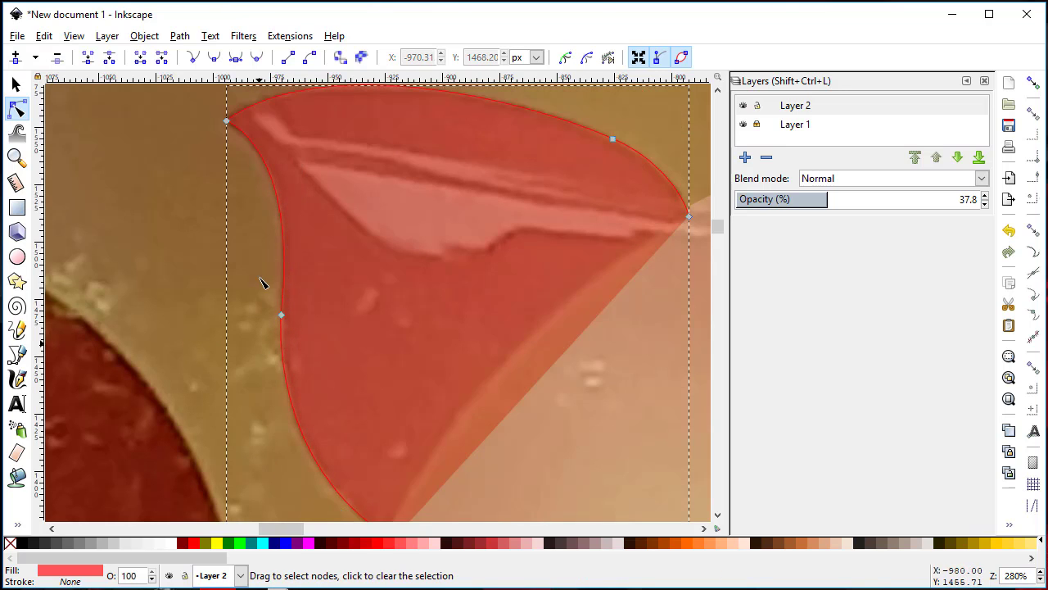
scroll(299, 297, "down", 1, "ctrl")
key("space")
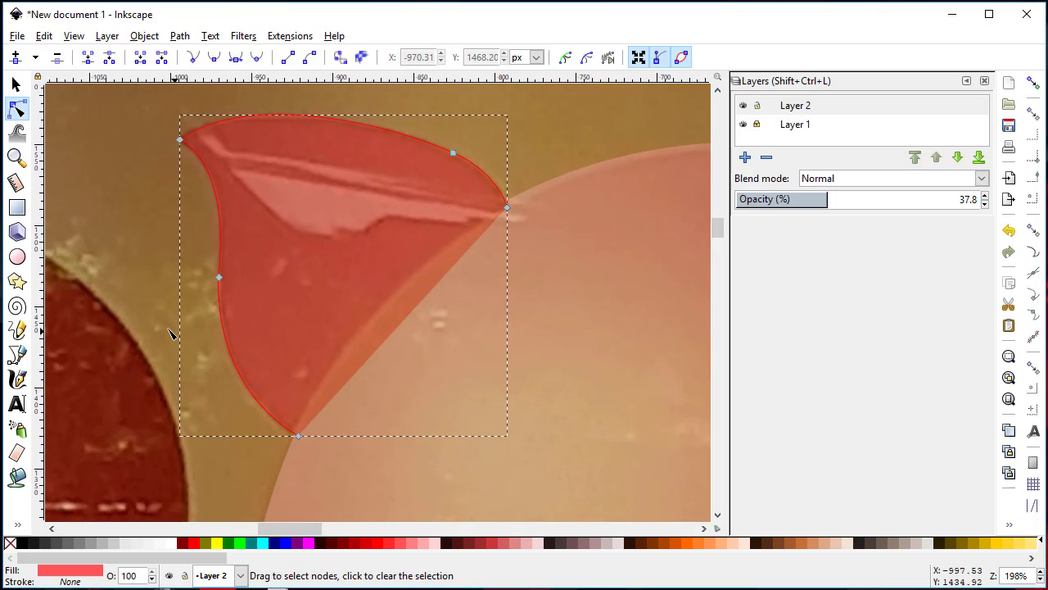
left_click(138, 291)
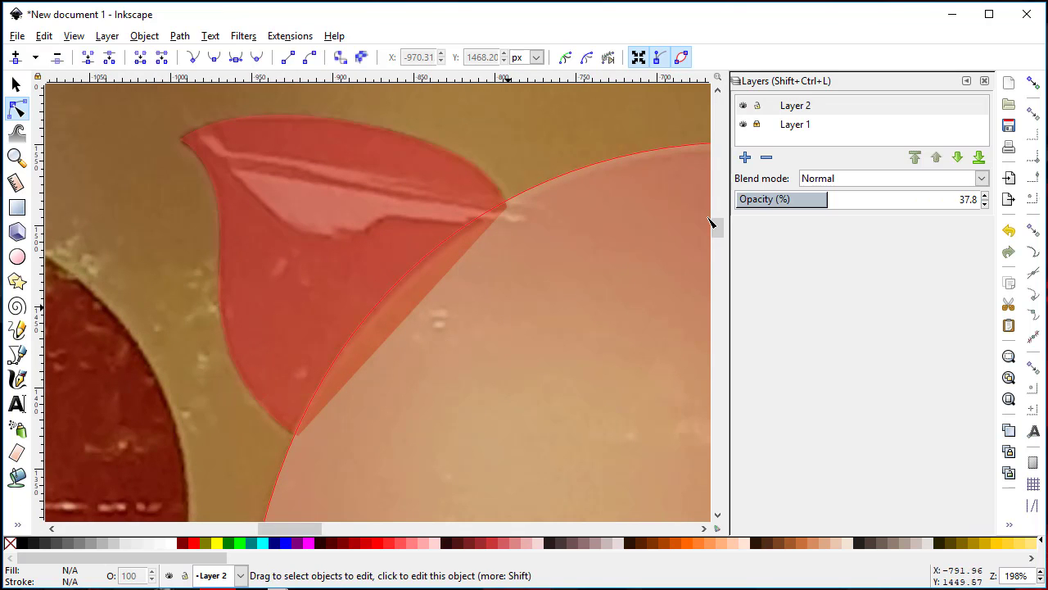
Step: Raise Layer 2's opacity to 100% so the pig drawing is fully opaque
scroll(491, 320, "down", 4, "ctrl")
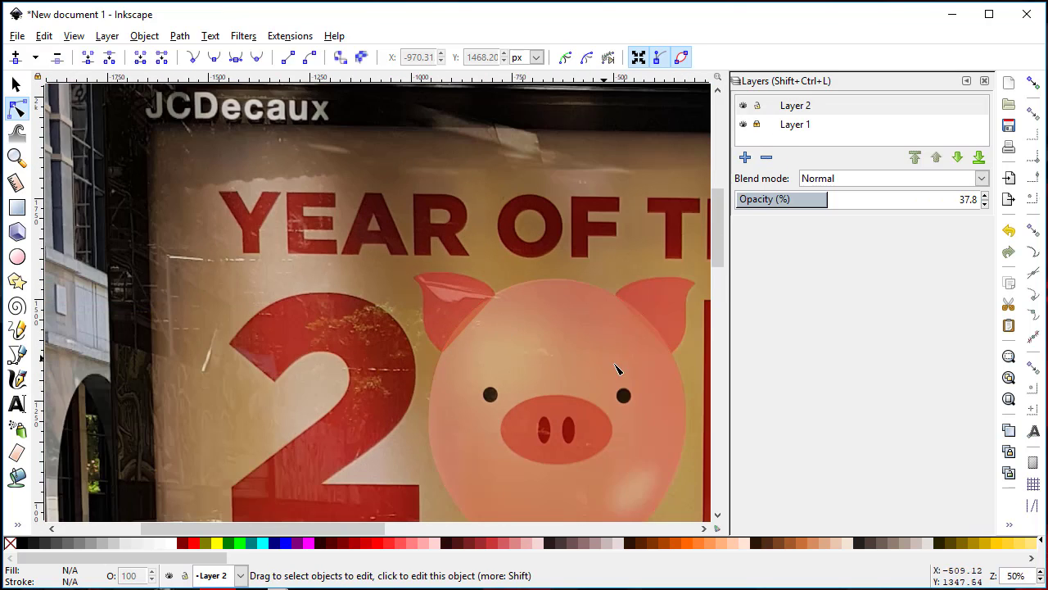
key("space")
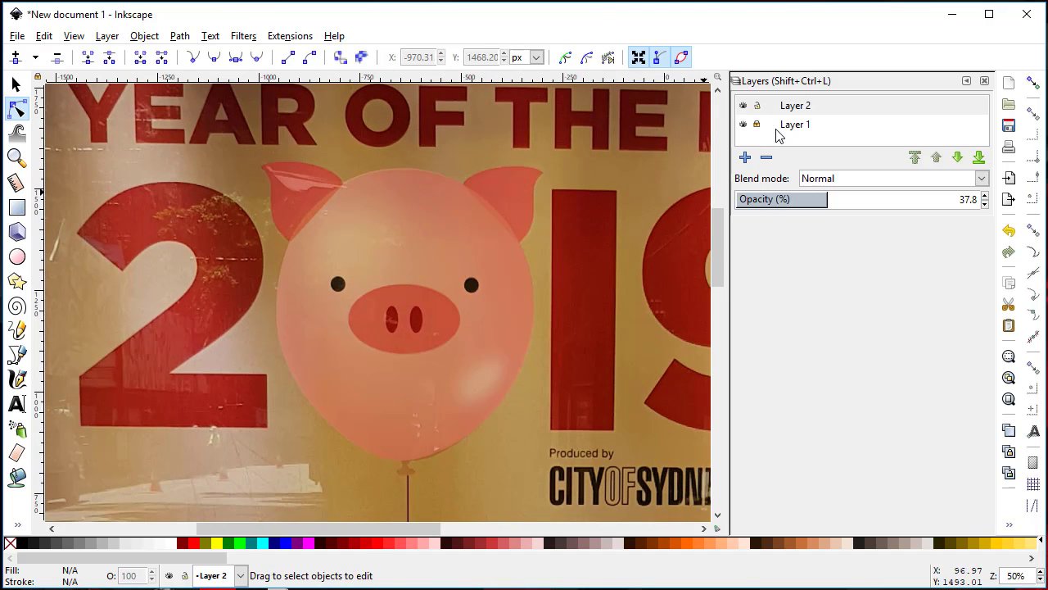
left_click_drag(849, 199, 976, 199)
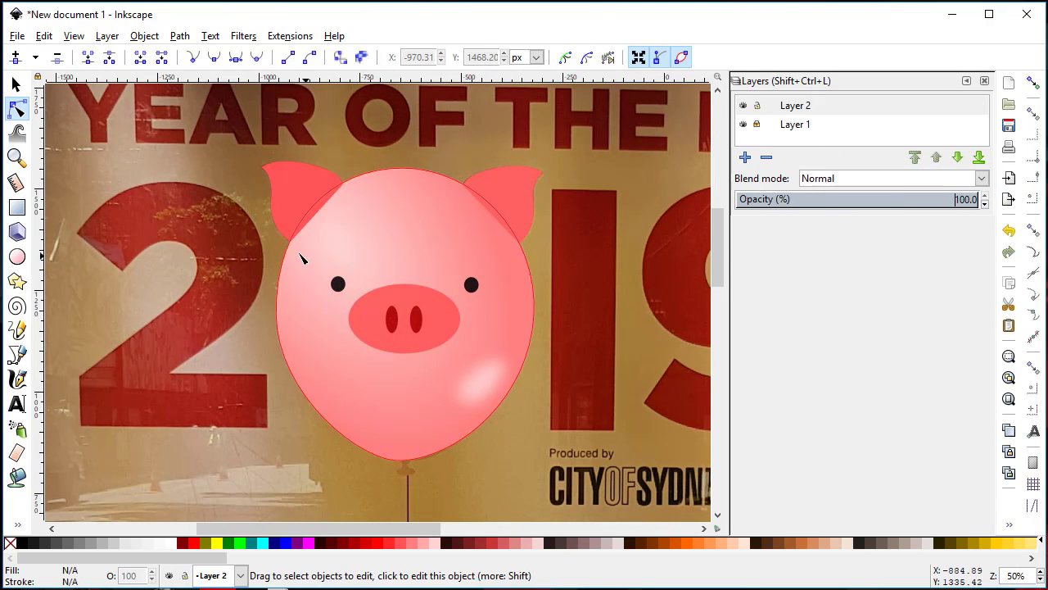
Step: Send the left ear below the pig's head with Lower, then deselect
left_click(16, 84)
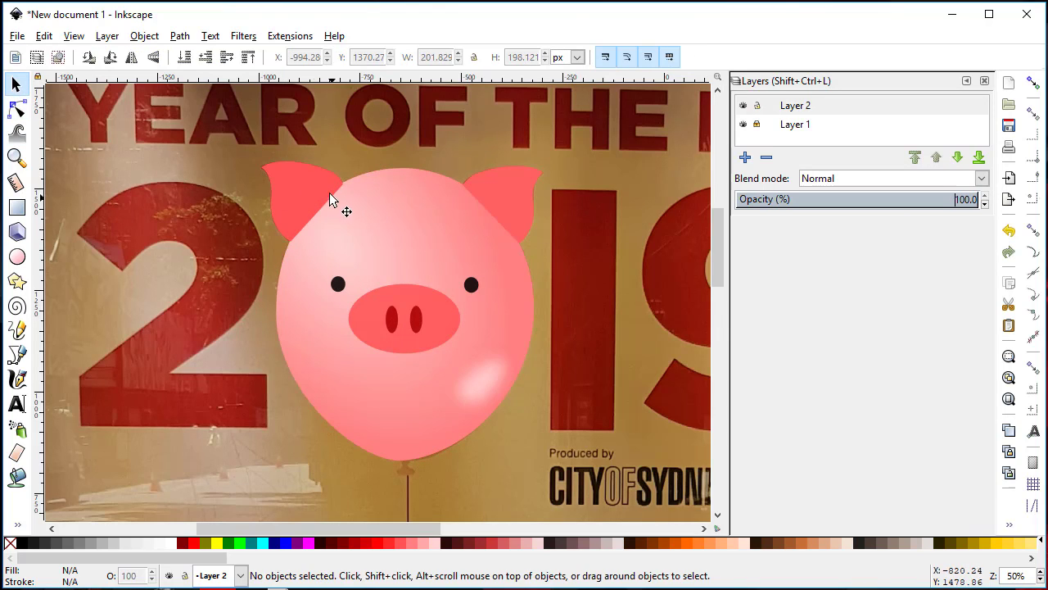
left_click(295, 184)
left_click(206, 57)
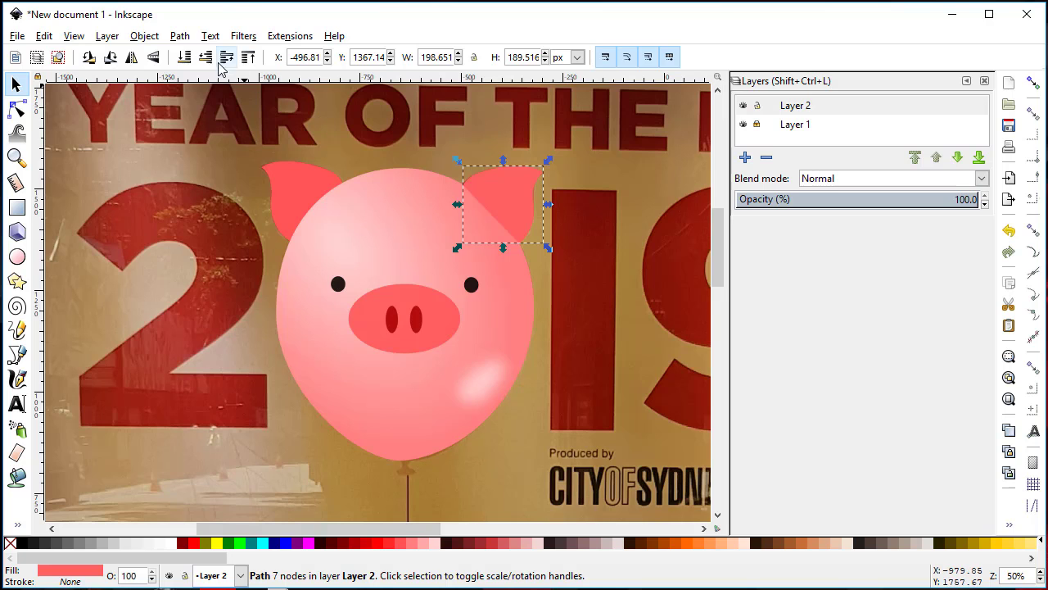
left_click(533, 356)
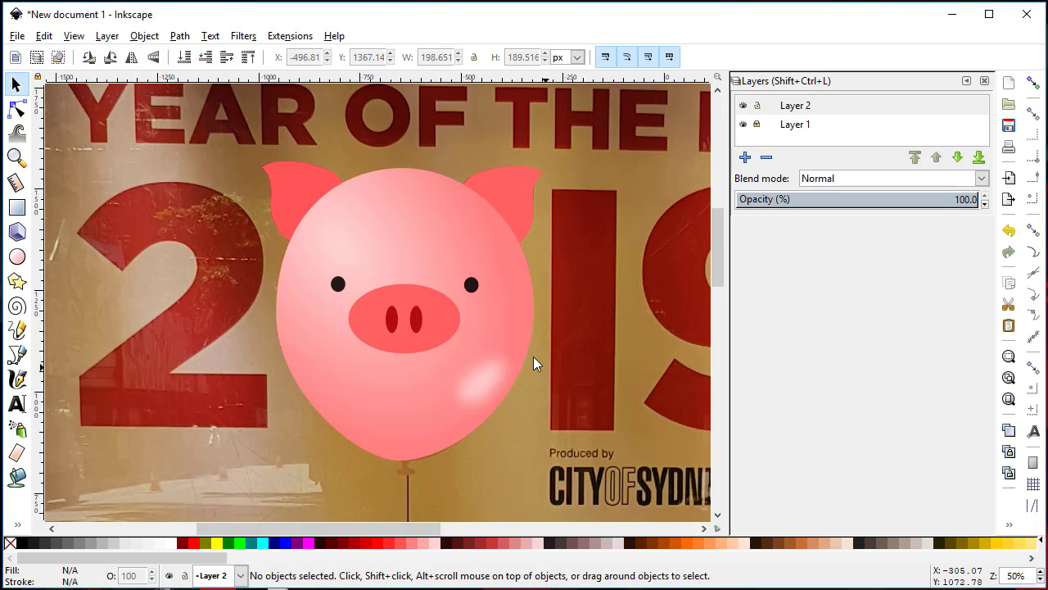
left_click_drag(533, 356, 582, 358)
scroll(583, 358, "down", 1, "ctrl")
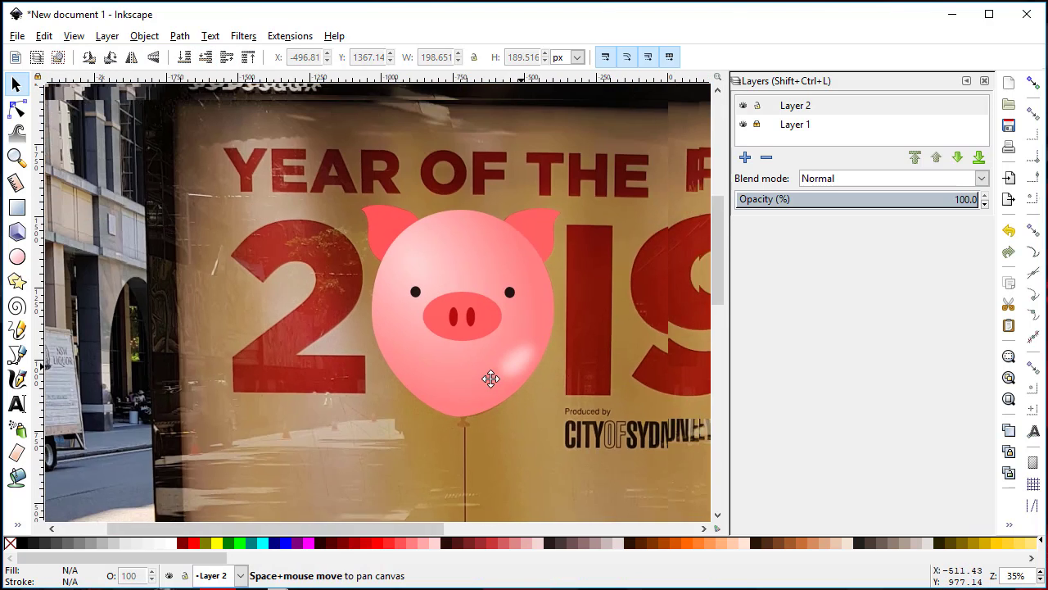
left_click(744, 125)
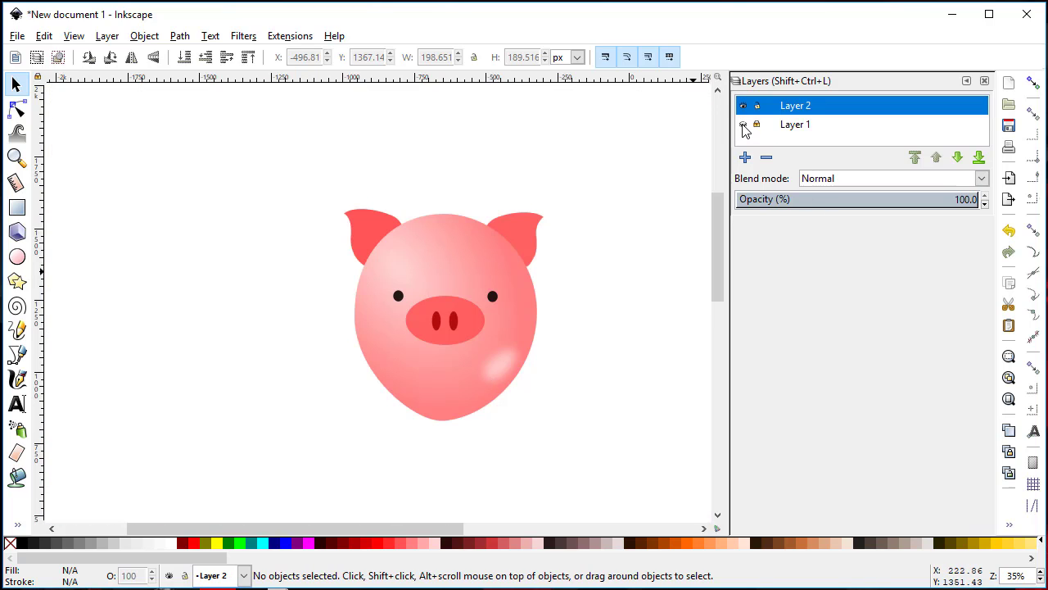
left_click(743, 124)
key("ctrl+z")
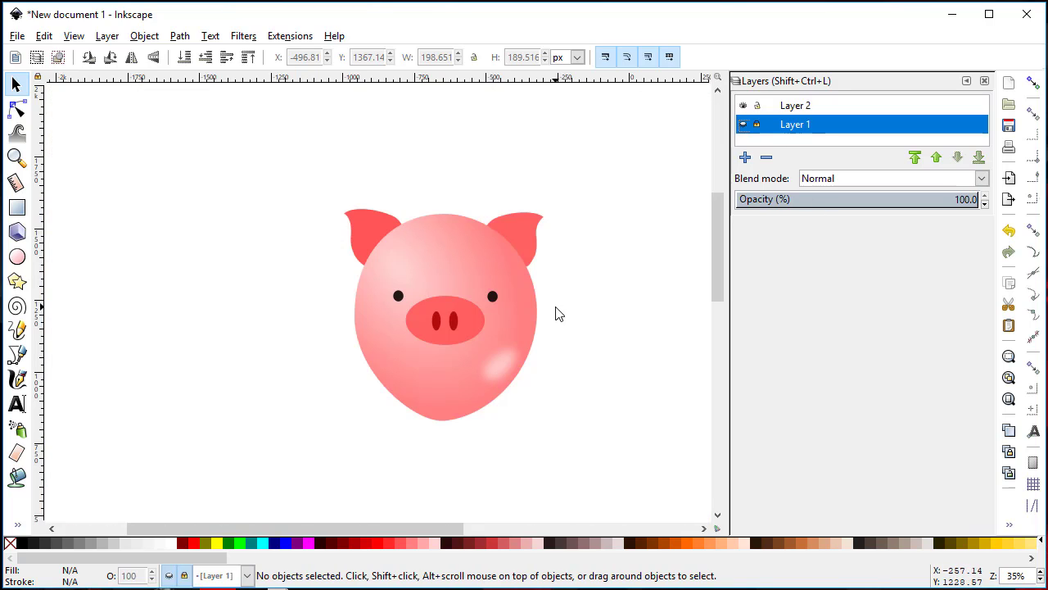
key("ctrl+z")
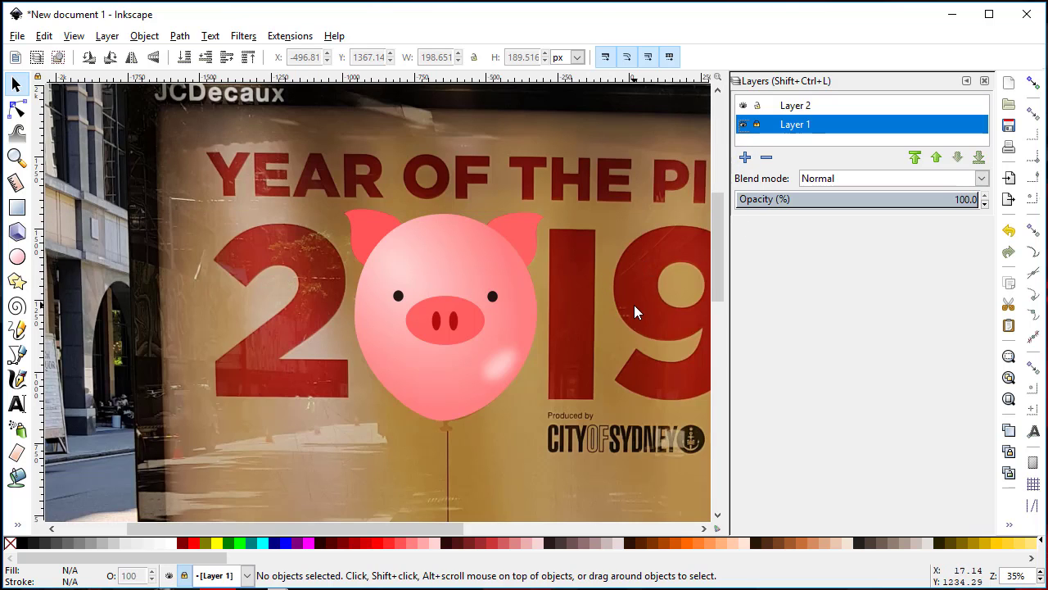
left_click(744, 124)
left_click(744, 124)
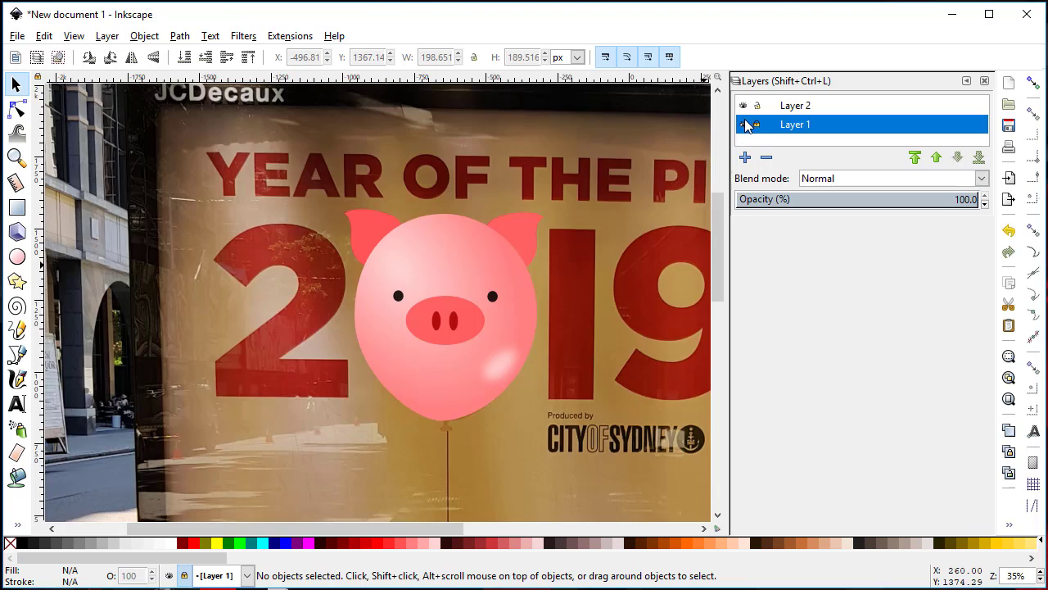